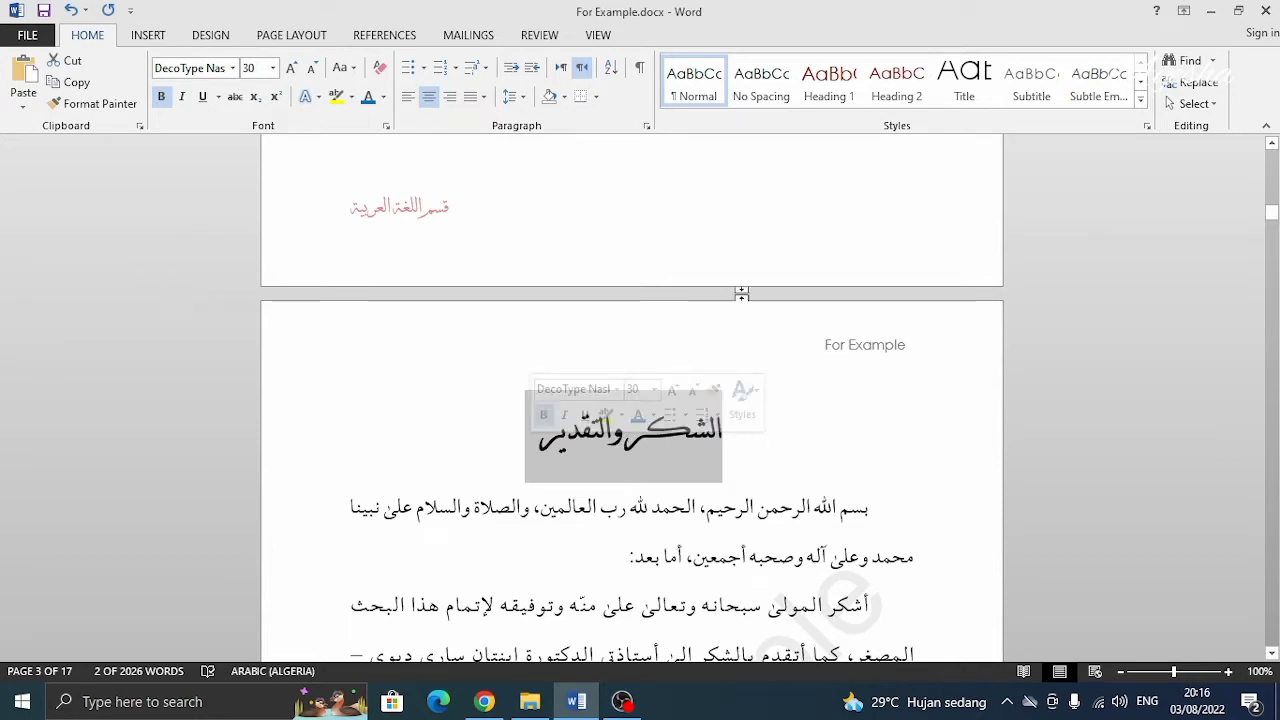
Apply the Heading 1 style to the title "الشكر والتقدير" and centre it
left_click(823, 100)
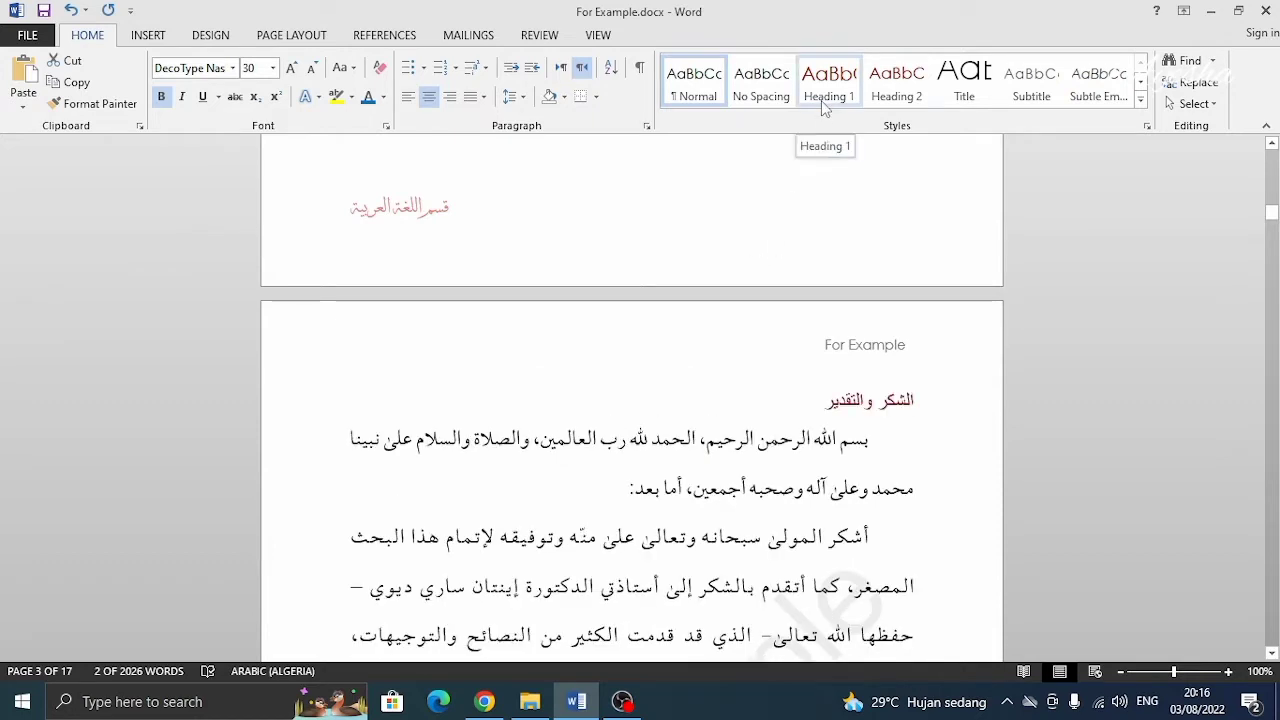
left_click(823, 100)
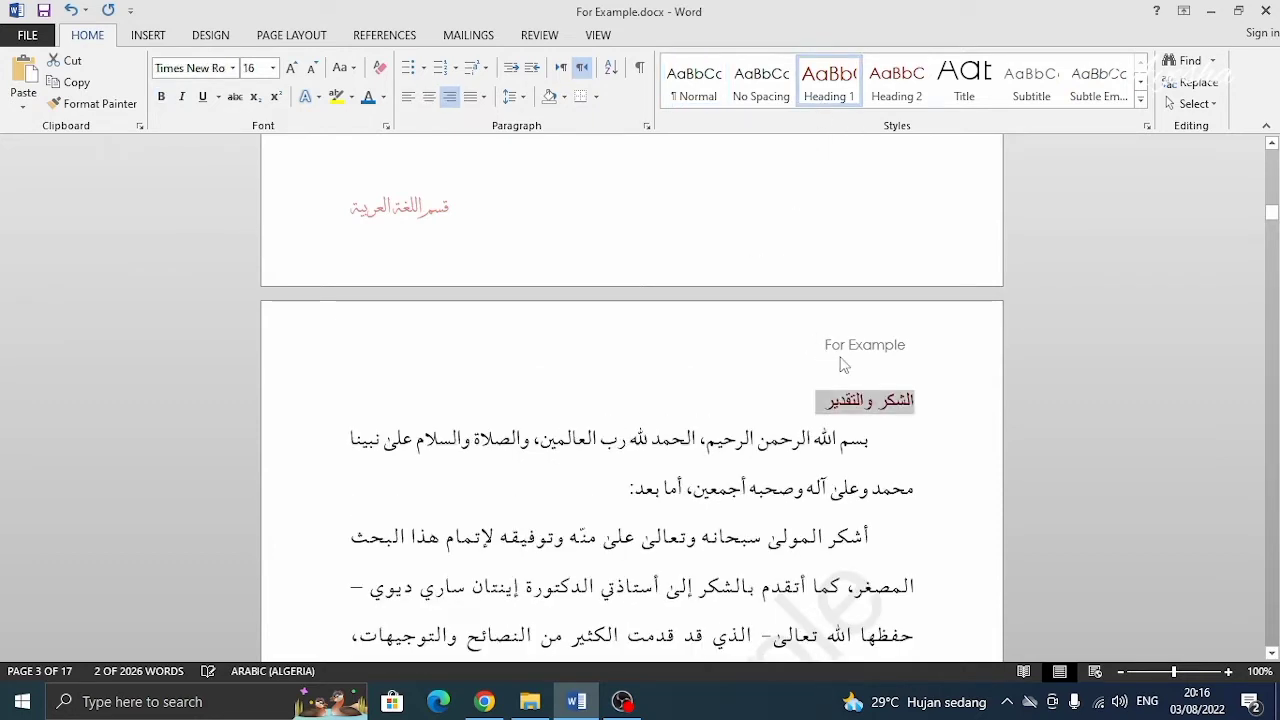
left_click(435, 97)
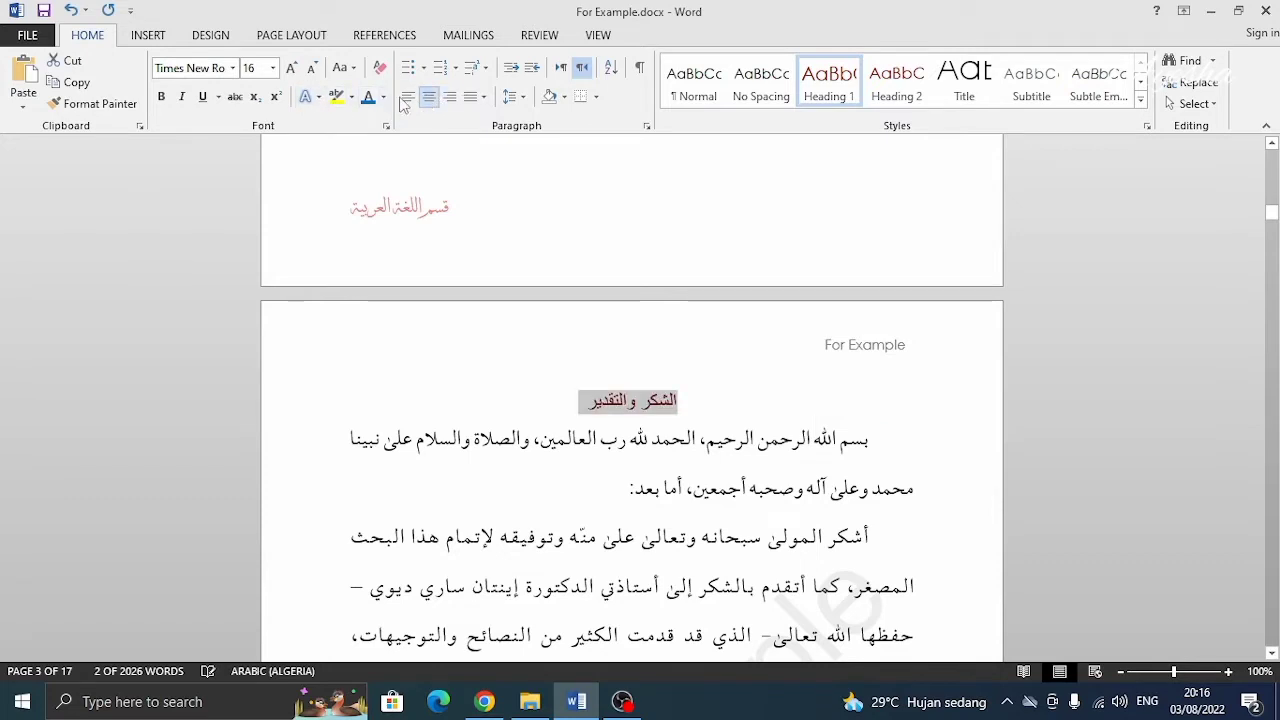
Enlarge the title "الشكر والتقدير" to 24 pt and set its font colour to black
left_click(291, 68)
left_click(291, 68)
left_click(291, 68)
left_click(291, 68)
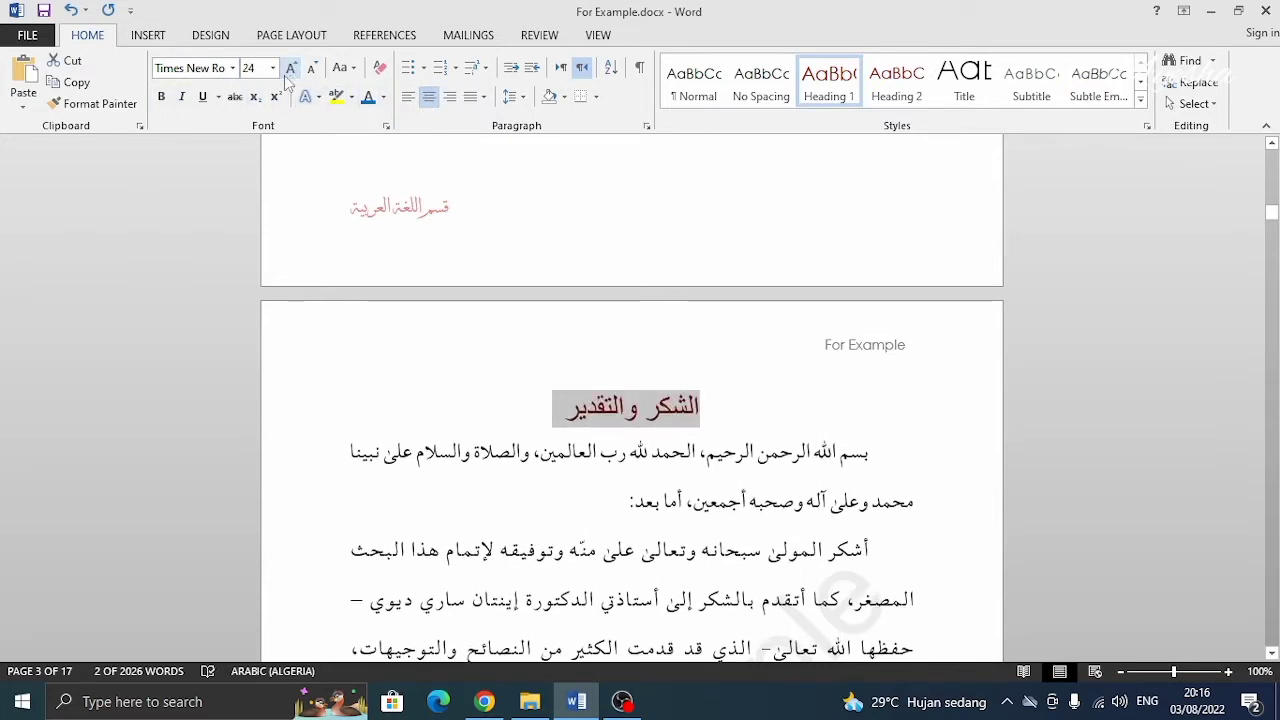
left_click(383, 97)
left_click(387, 120)
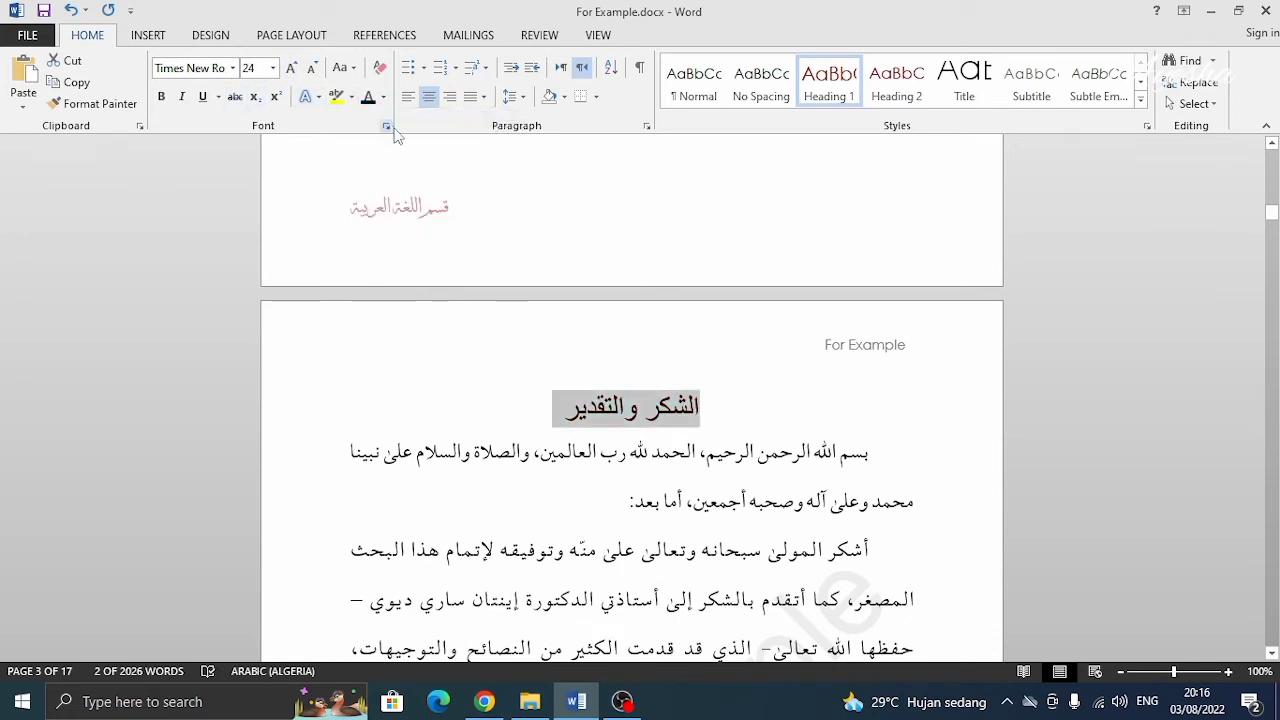
Format the title lines "المبحث الأول" and "المقدمة" as centred, black Heading 1 text at 20 pt
scroll(727, 418, "down", 10)
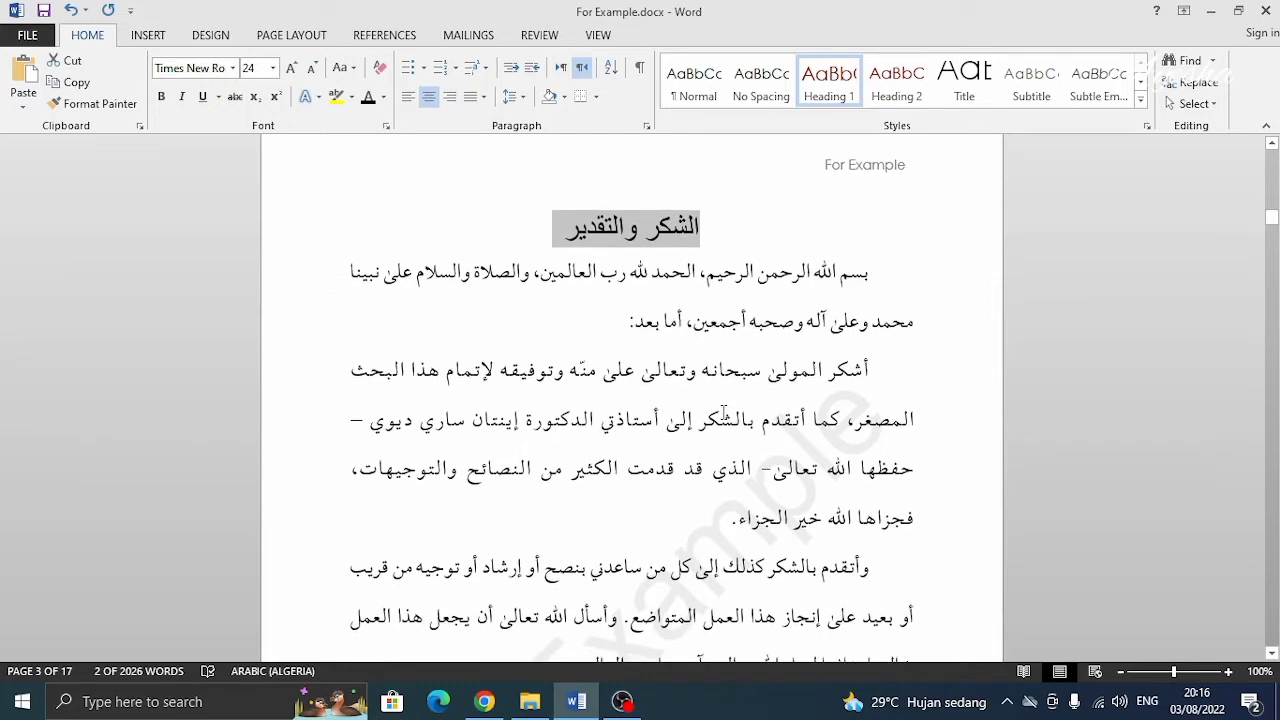
scroll(723, 412, "down", 8)
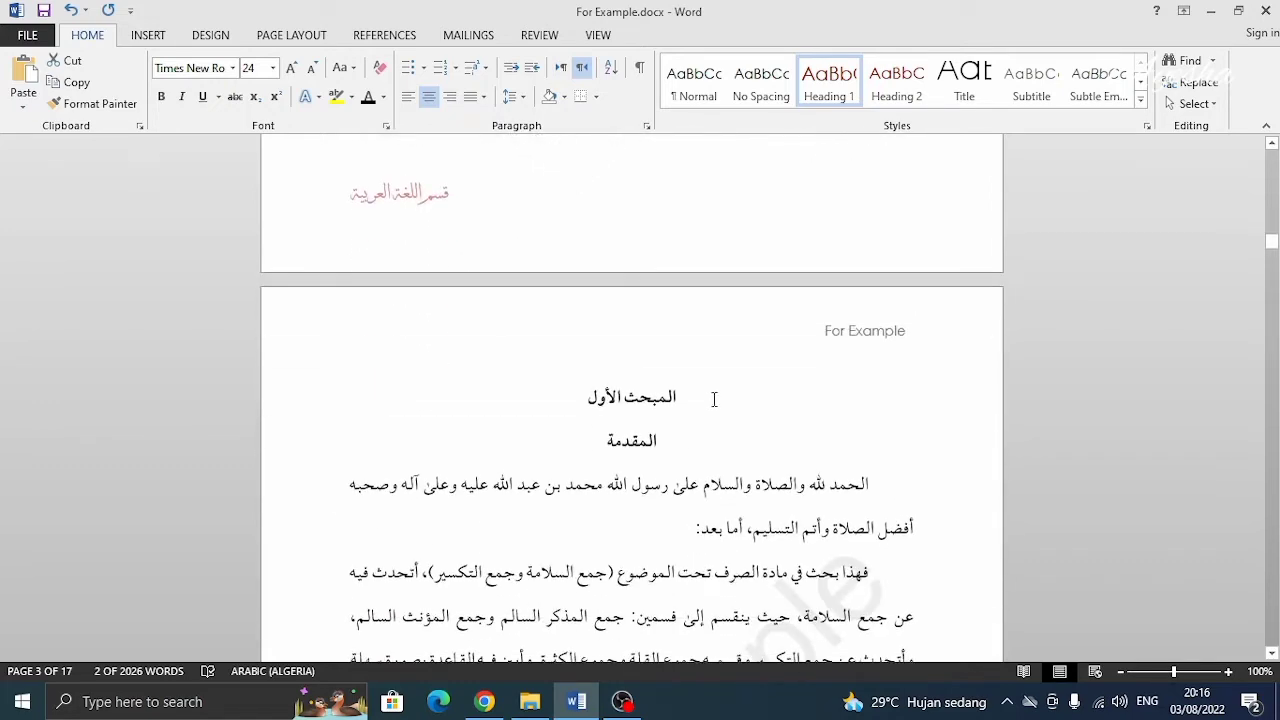
left_click_drag(676, 396, 598, 427)
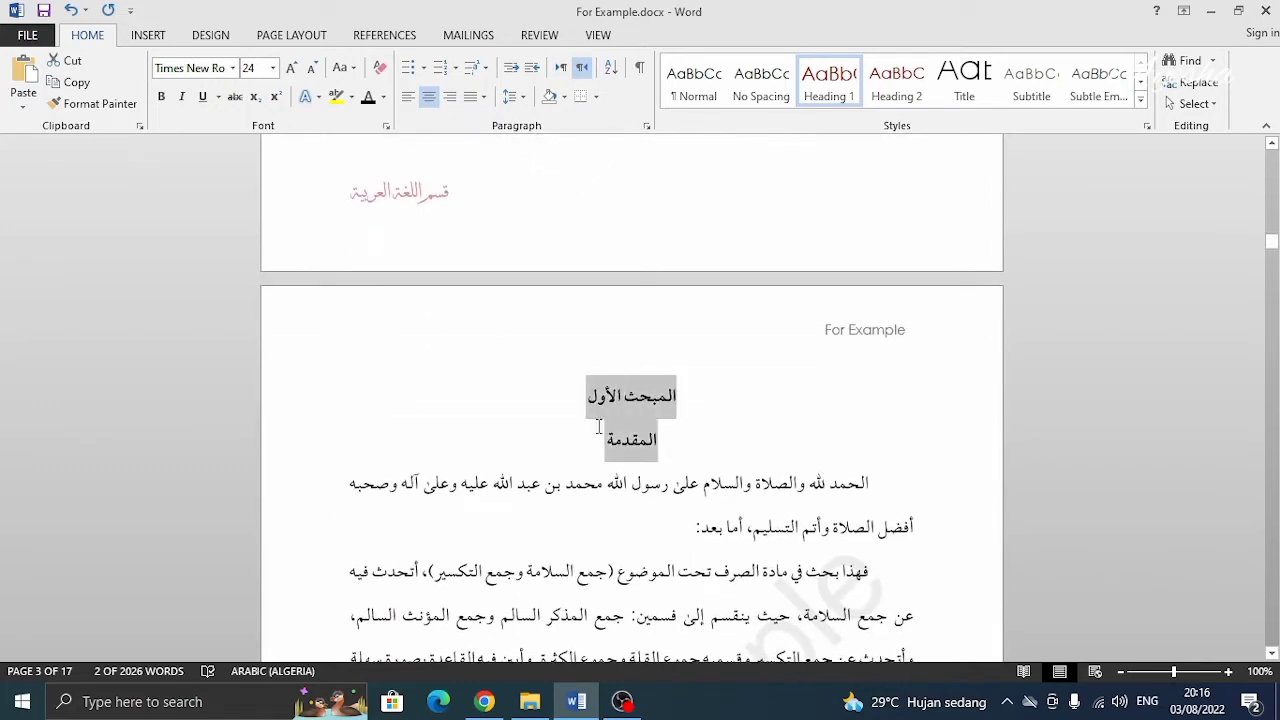
left_click(822, 95)
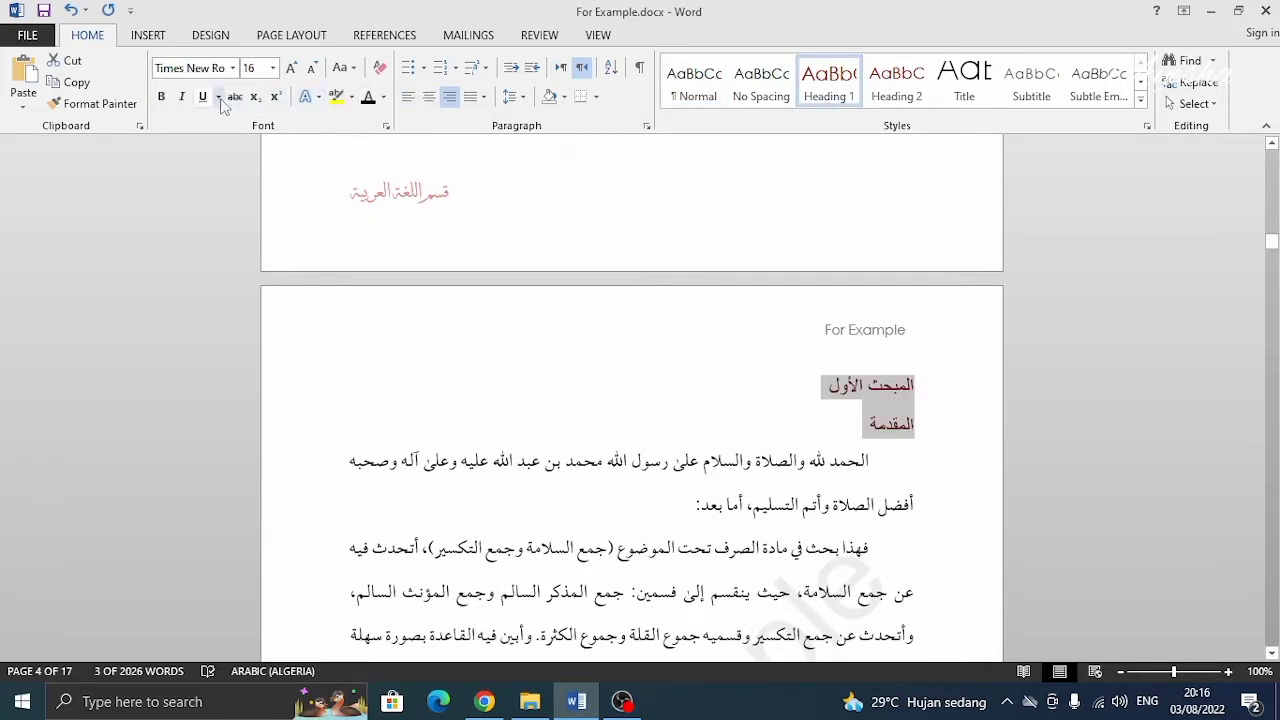
left_click(430, 97)
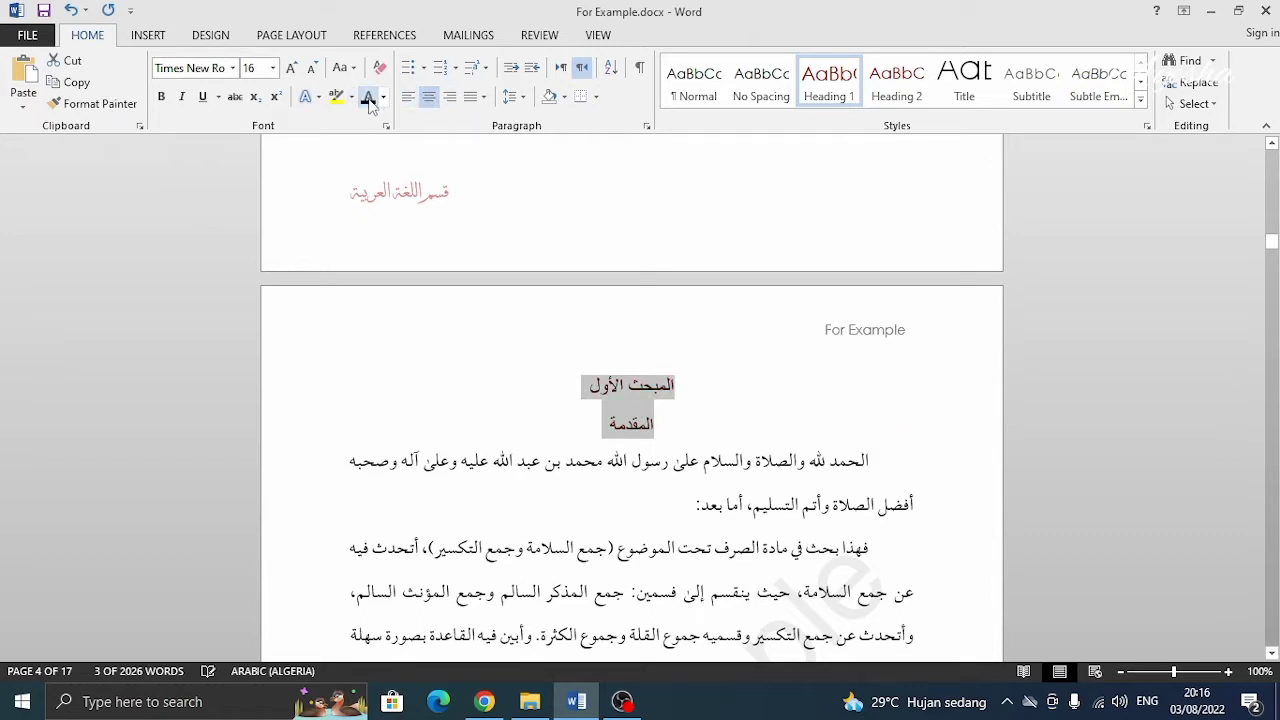
left_click(290, 67)
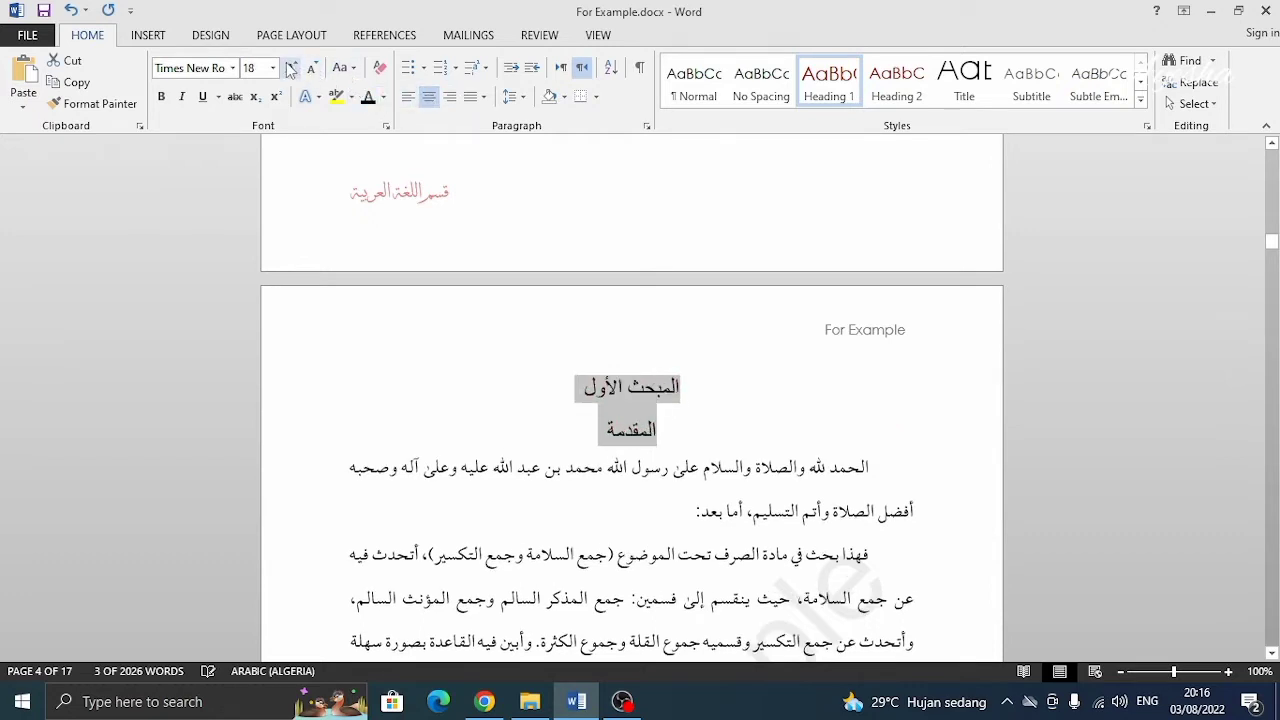
left_click(290, 67)
Format the title lines "المبحث الثاني" and "جمع المذكر السالم" as centred, black Heading 1 text at 20 pt
scroll(735, 517, "down", 3)
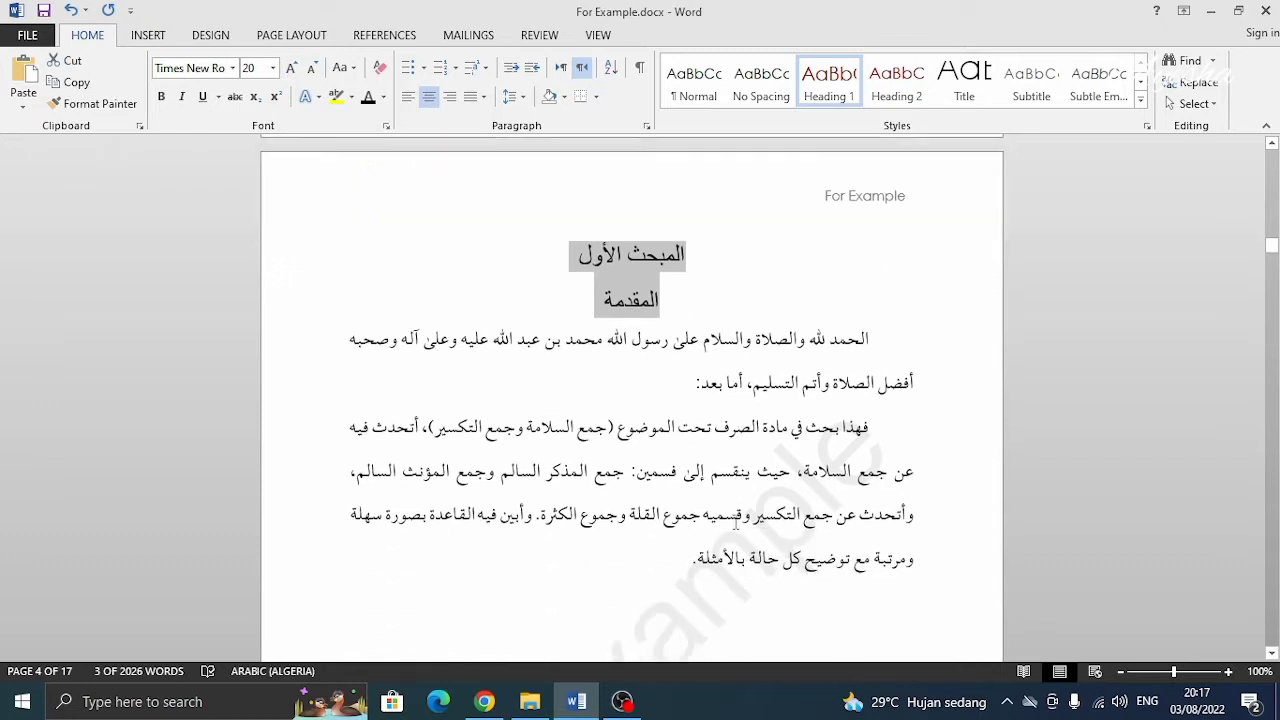
scroll(735, 530, "up", 7)
scroll(735, 525, "down", 4)
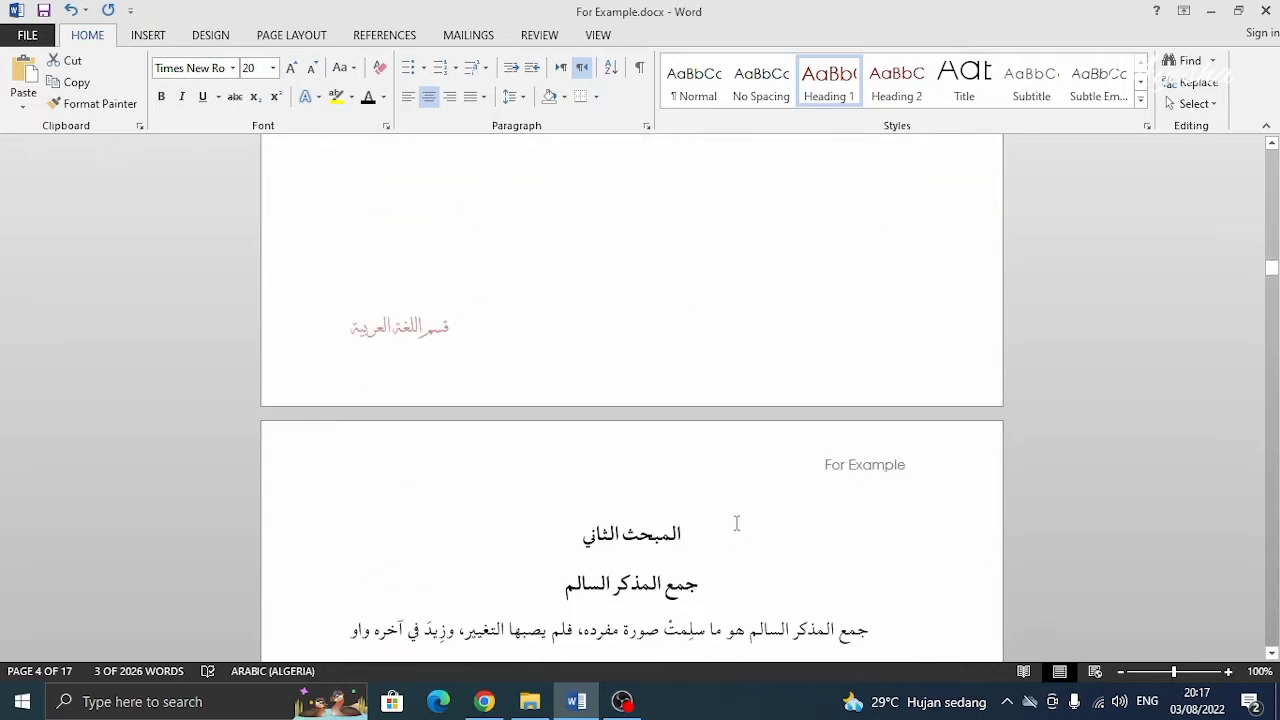
left_click_drag(684, 428, 575, 468)
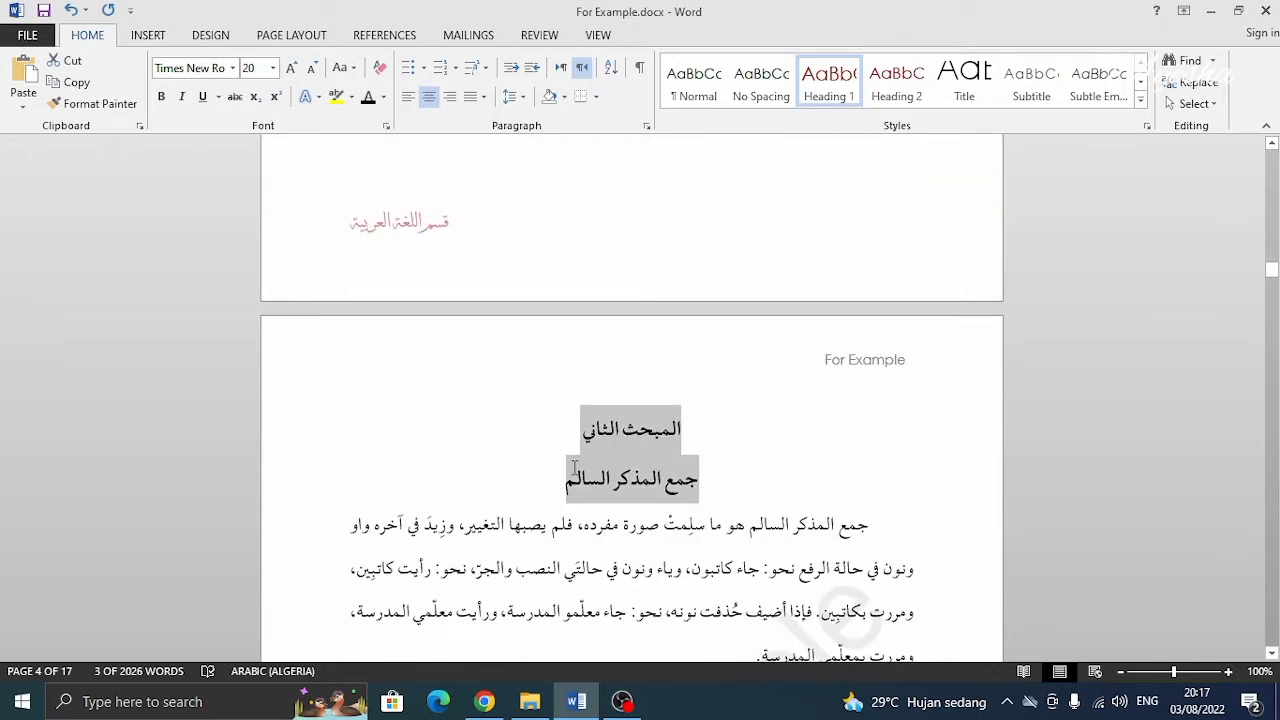
left_click(815, 95)
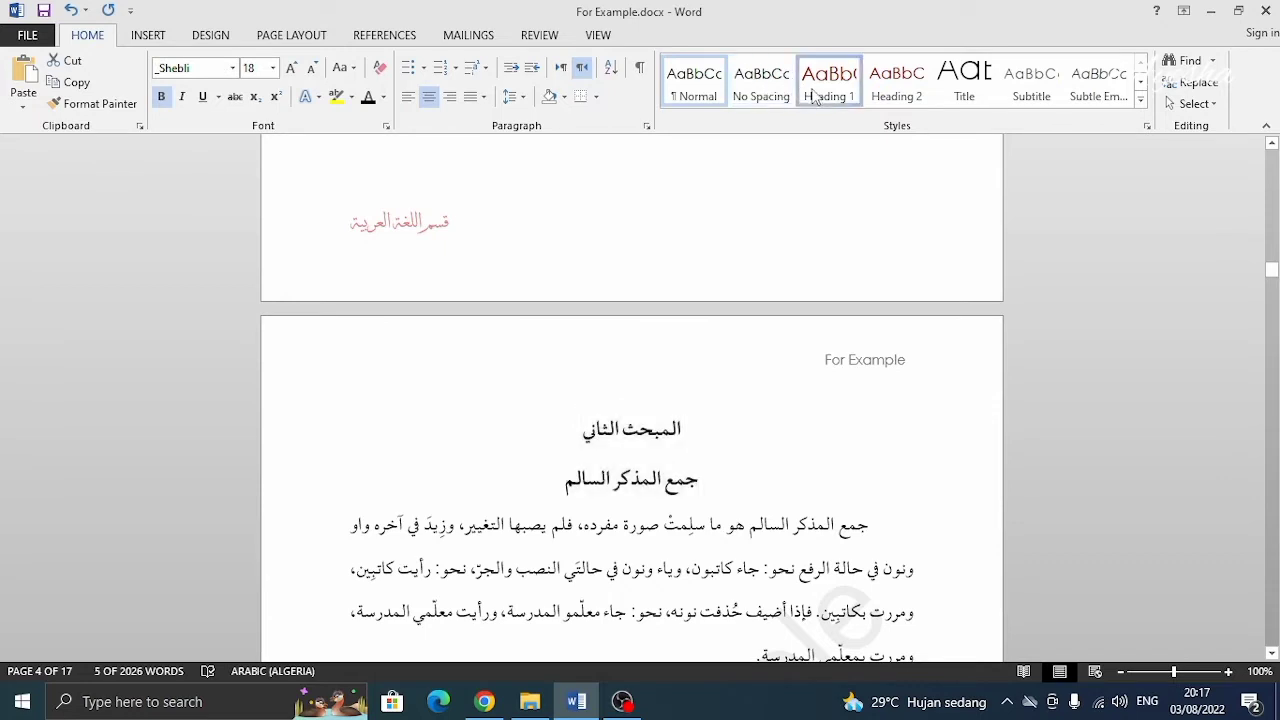
left_click(424, 104)
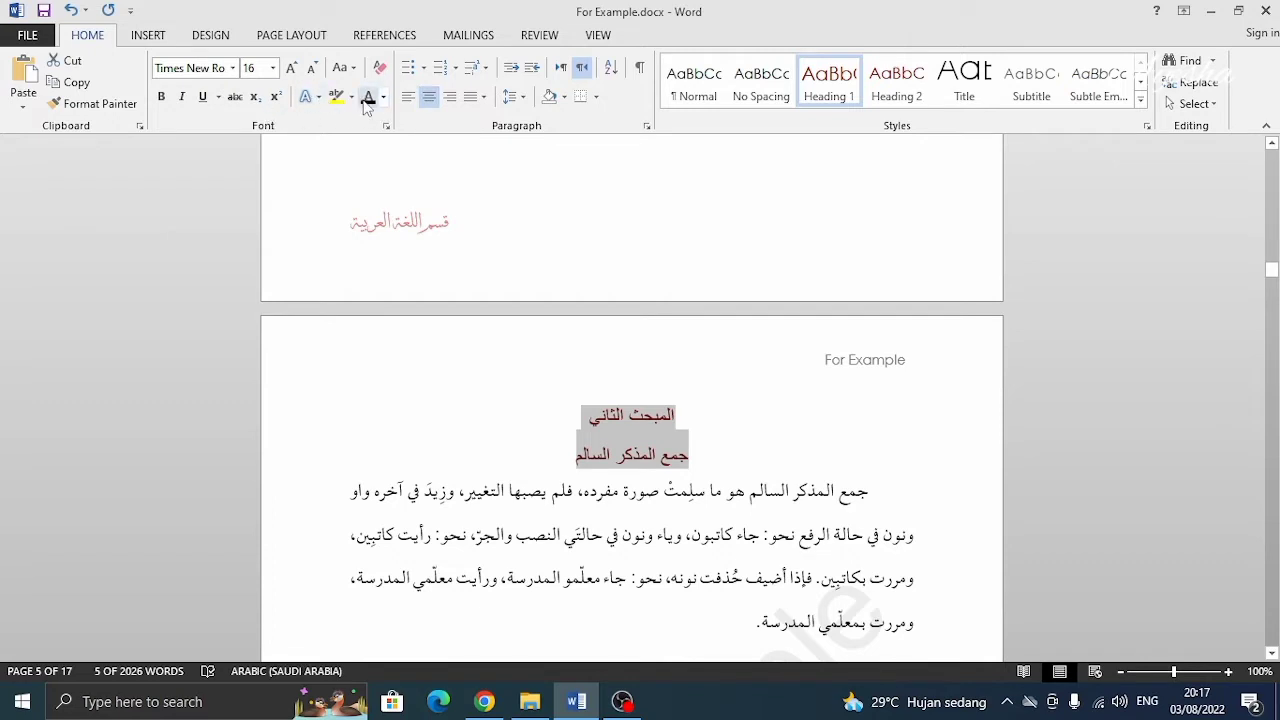
left_click(291, 67)
left_click(291, 67)
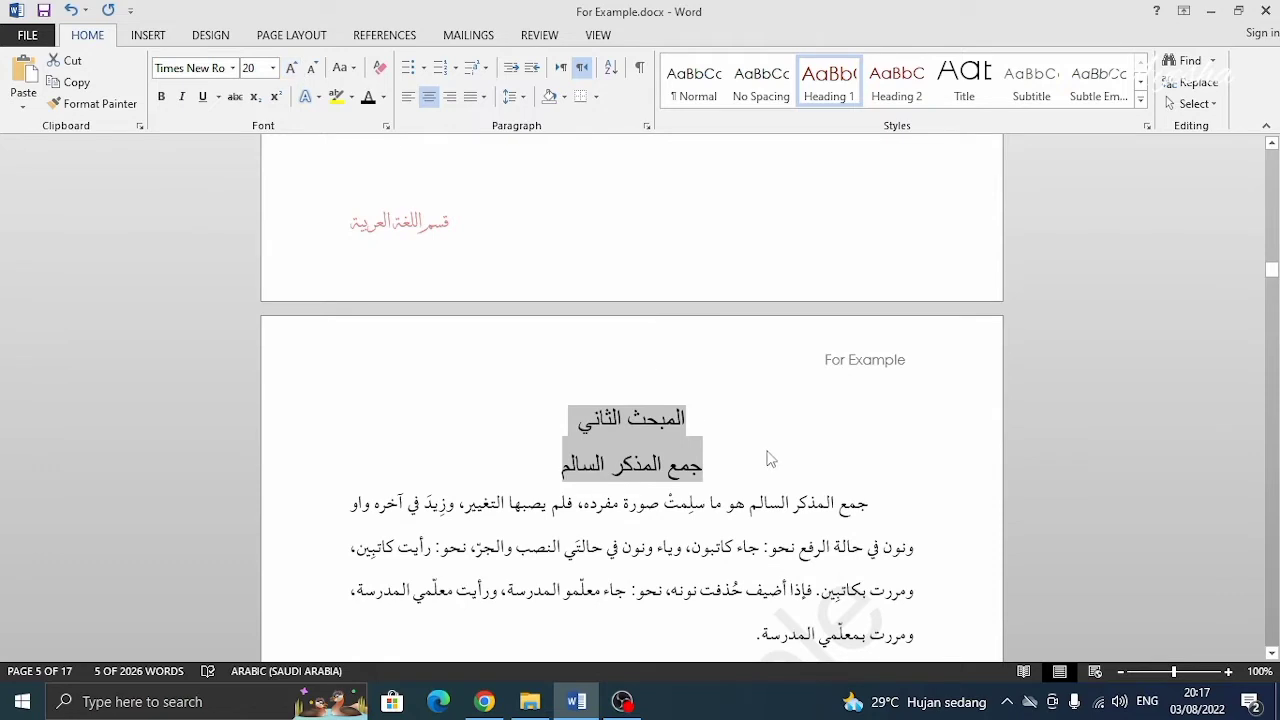
Format the "المطلب الأول" subheading below "جمع المذكر السالم" as black Heading 2 text at 16 pt
scroll(770, 459, "down", 5)
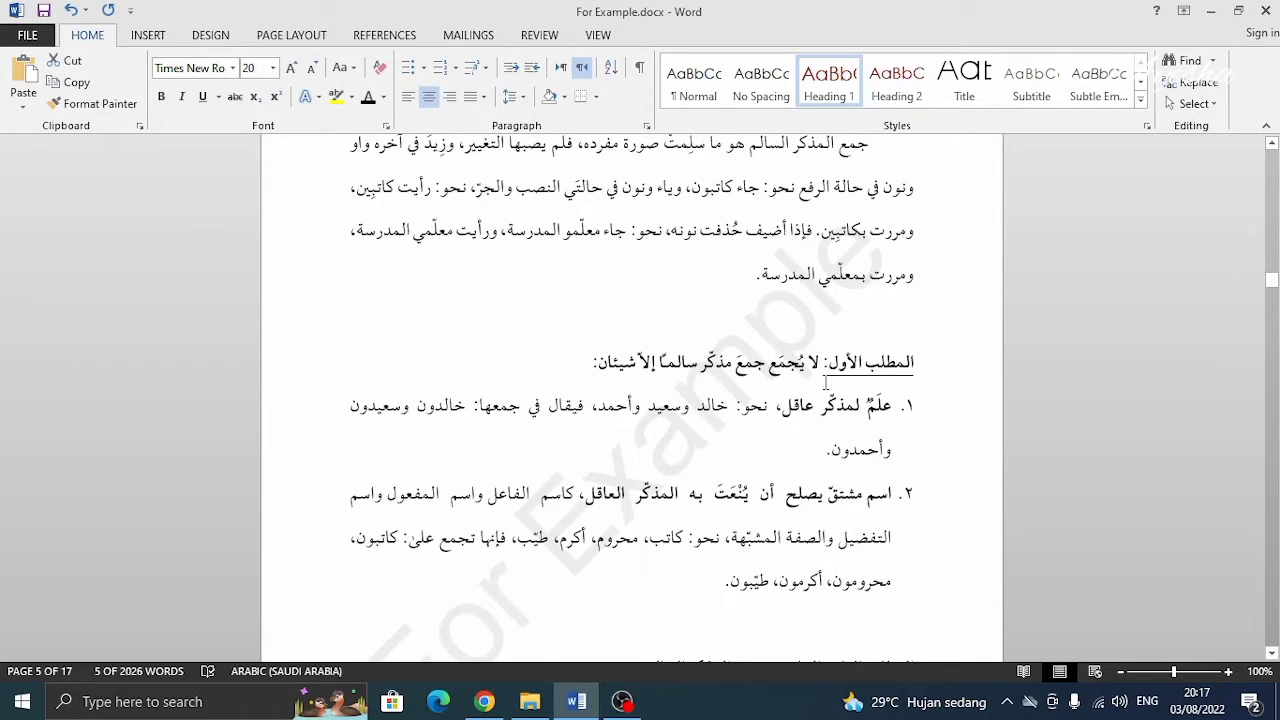
left_click_drag(921, 360, 597, 363)
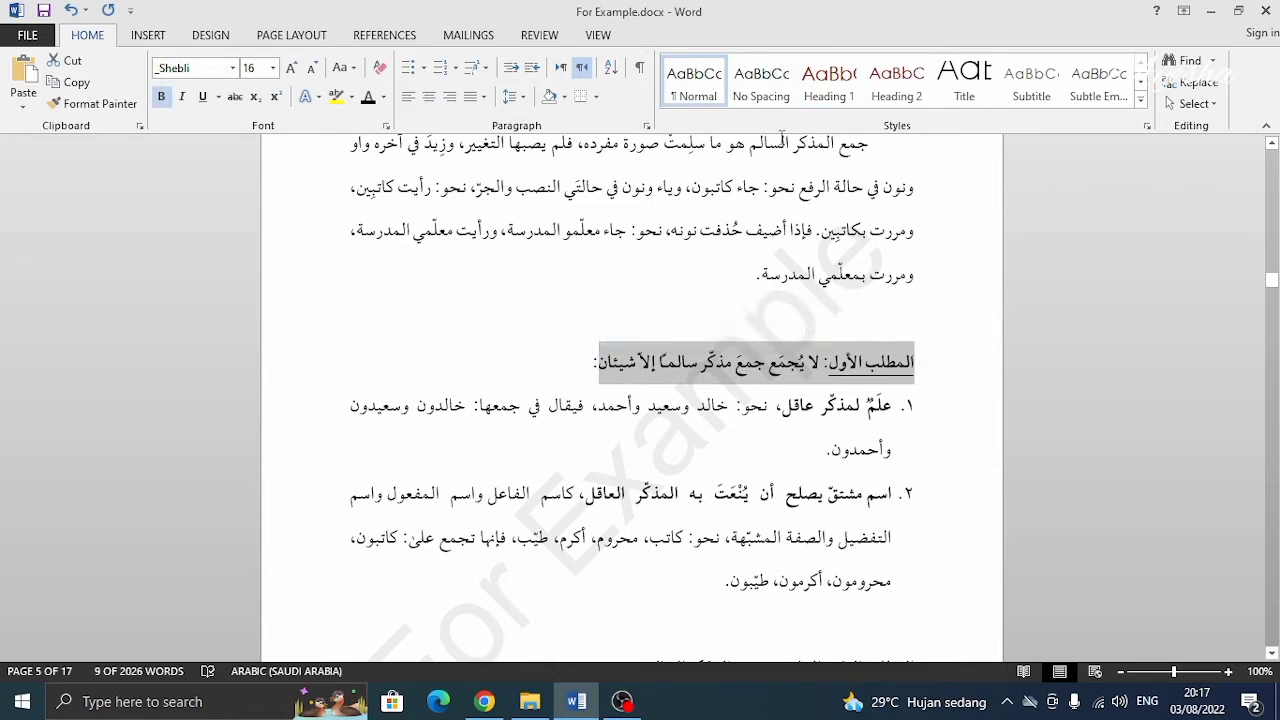
left_click(877, 104)
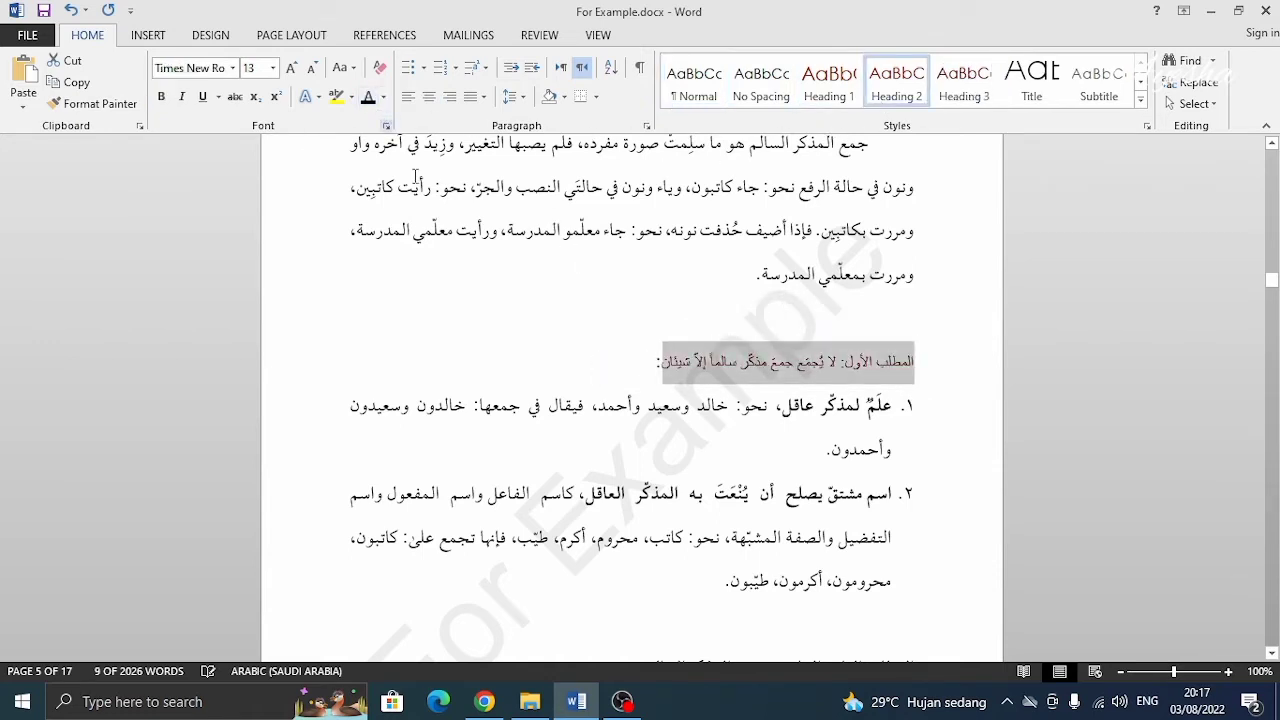
left_click(291, 68)
left_click(291, 68)
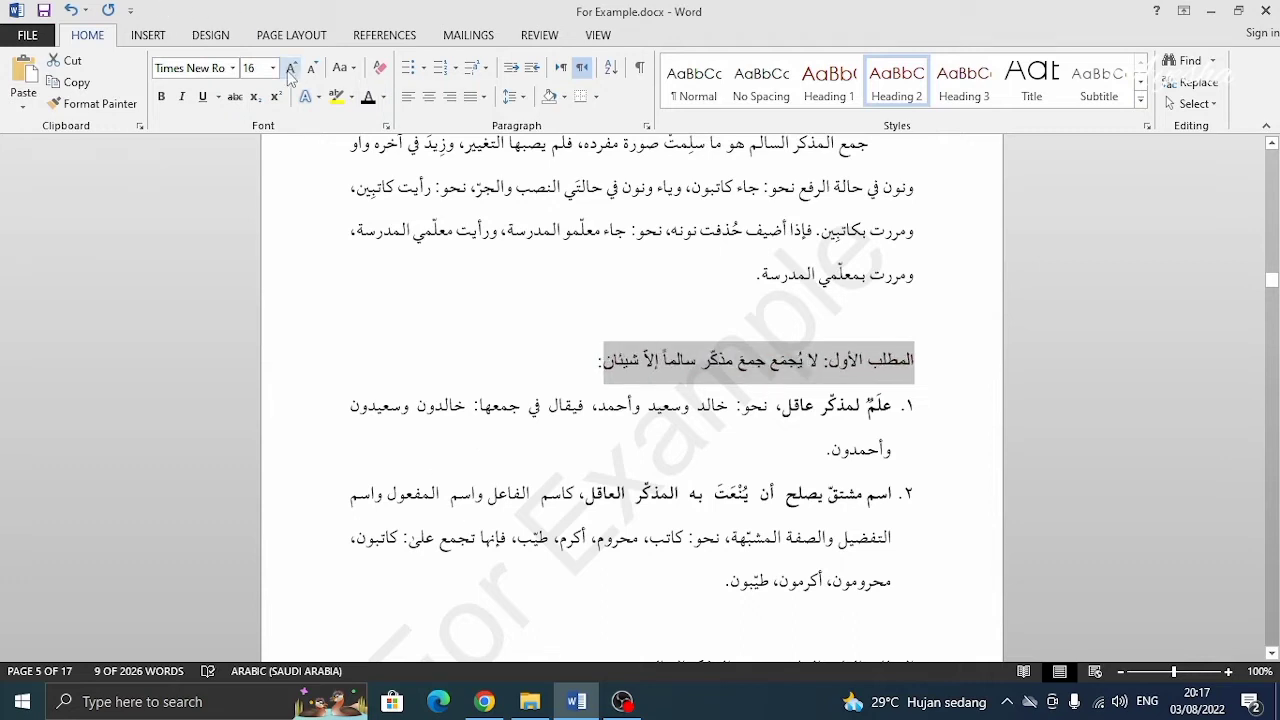
Format the subheading "المطلب الثاني: الملحق بجمع المذكر السالم" as black Heading 2 text at 16 pt
scroll(585, 400, "down", 2)
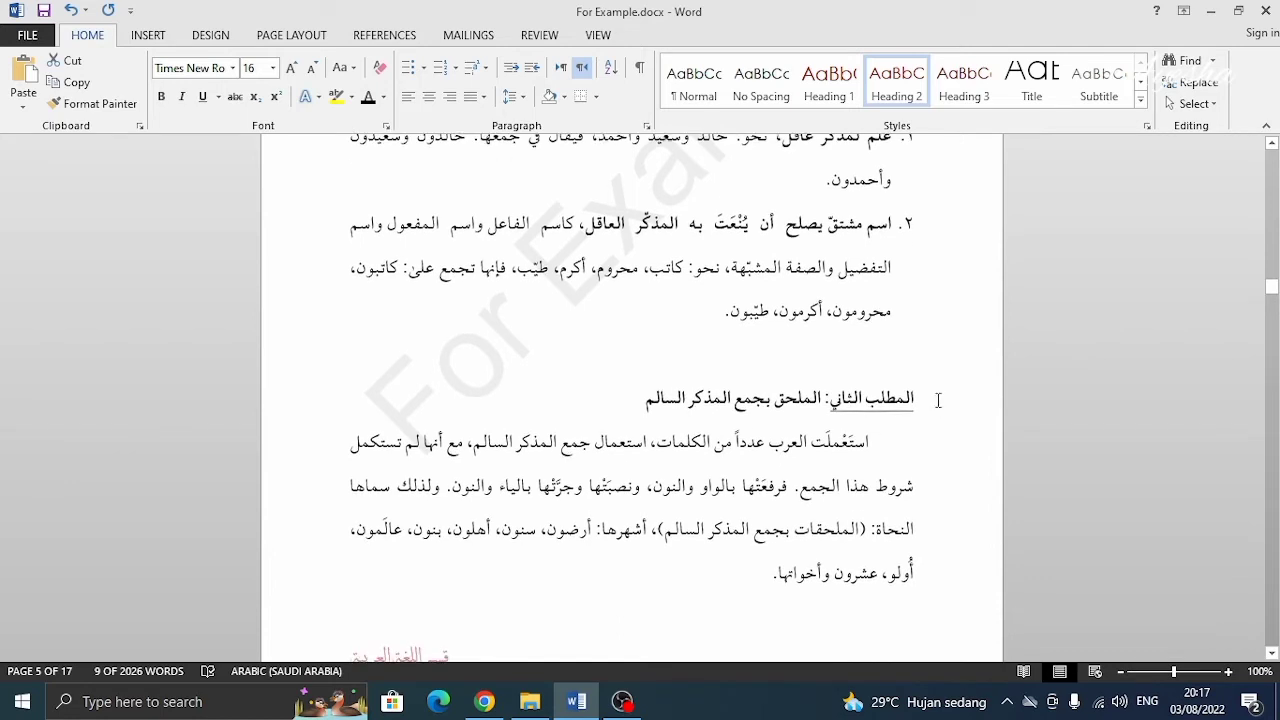
left_click_drag(914, 397, 660, 395)
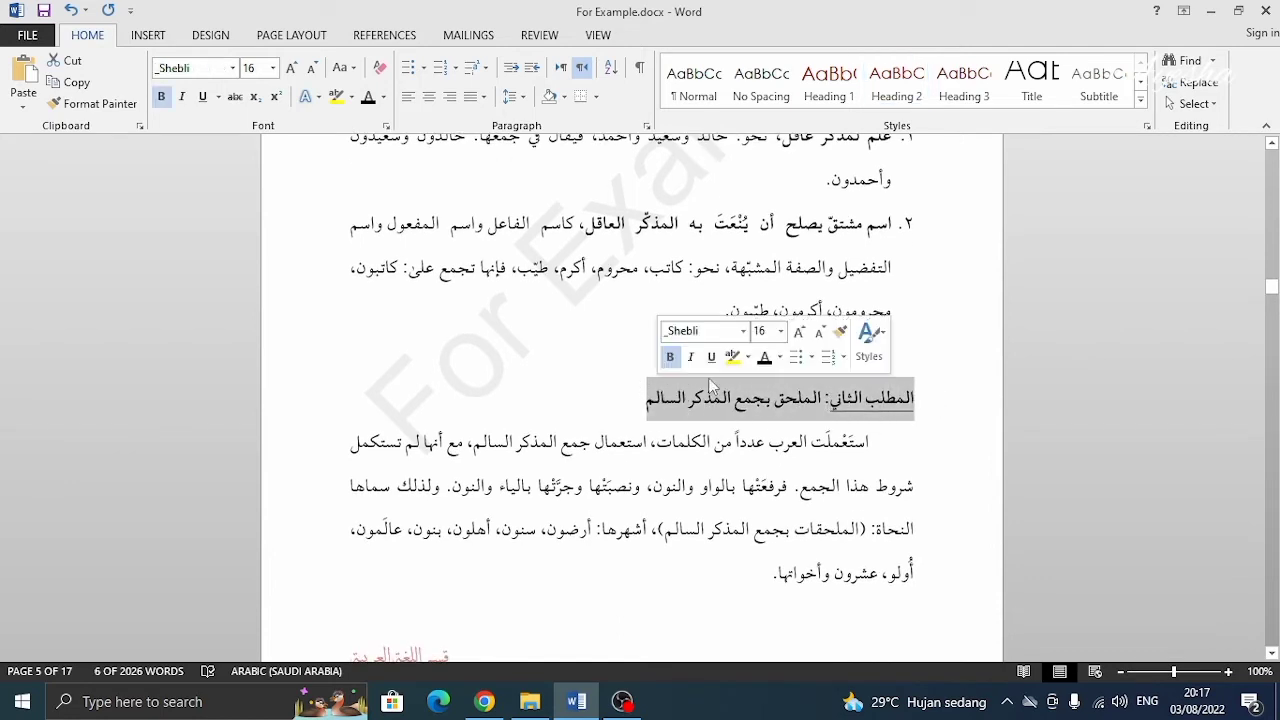
left_click(884, 100)
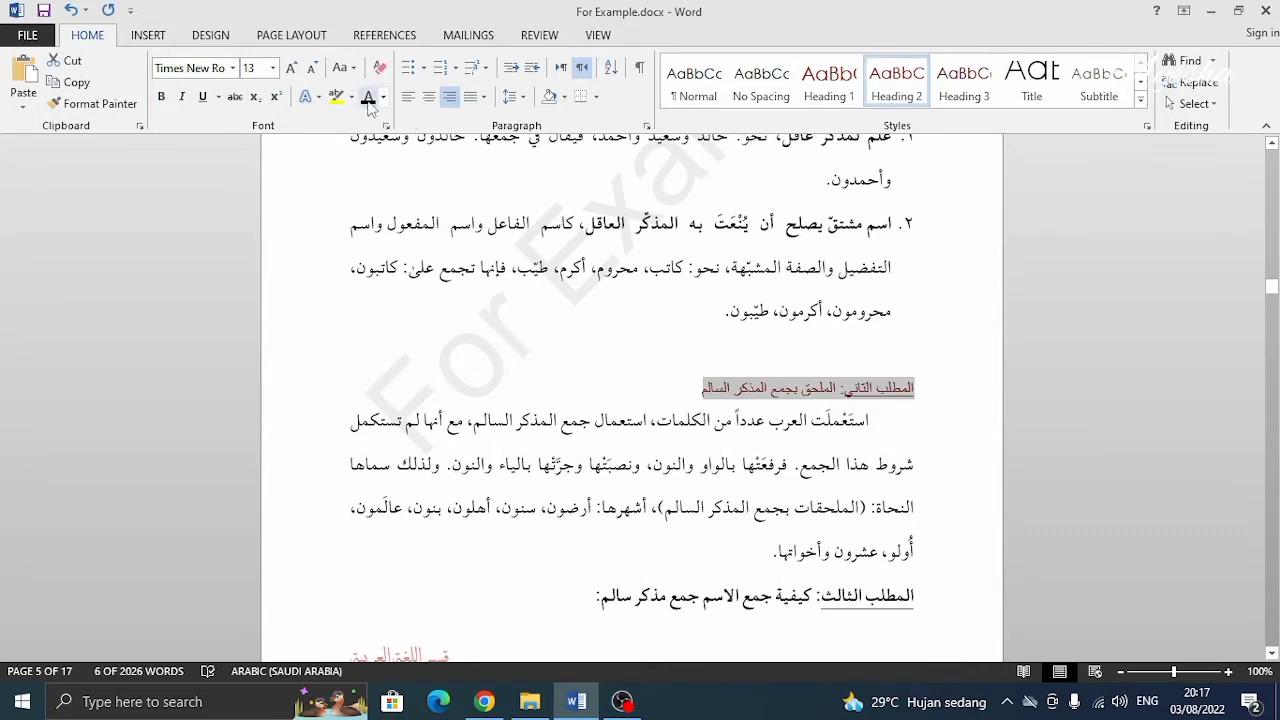
left_click(292, 76)
left_click(292, 76)
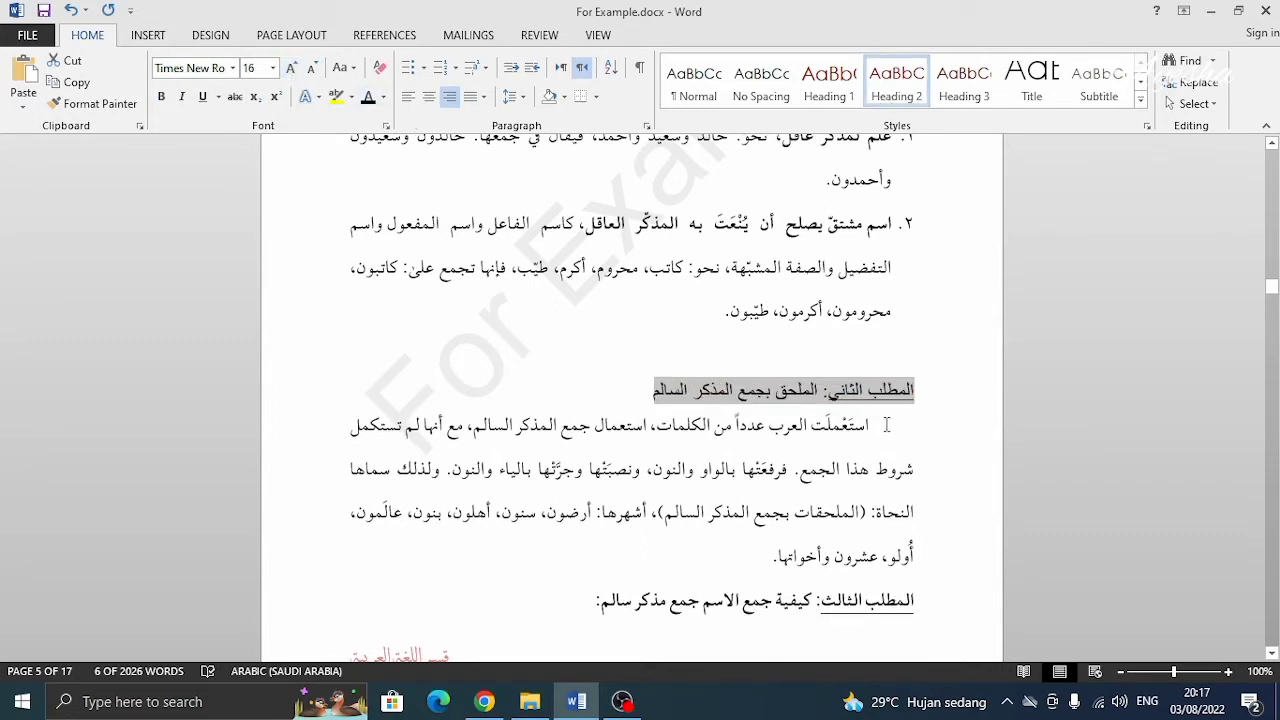
Format the subheading "المطلب الثالث: كيفية جمع الاسم جمع مذكر سالم" as black Heading 2 text at 16 pt
left_click_drag(916, 610, 620, 605)
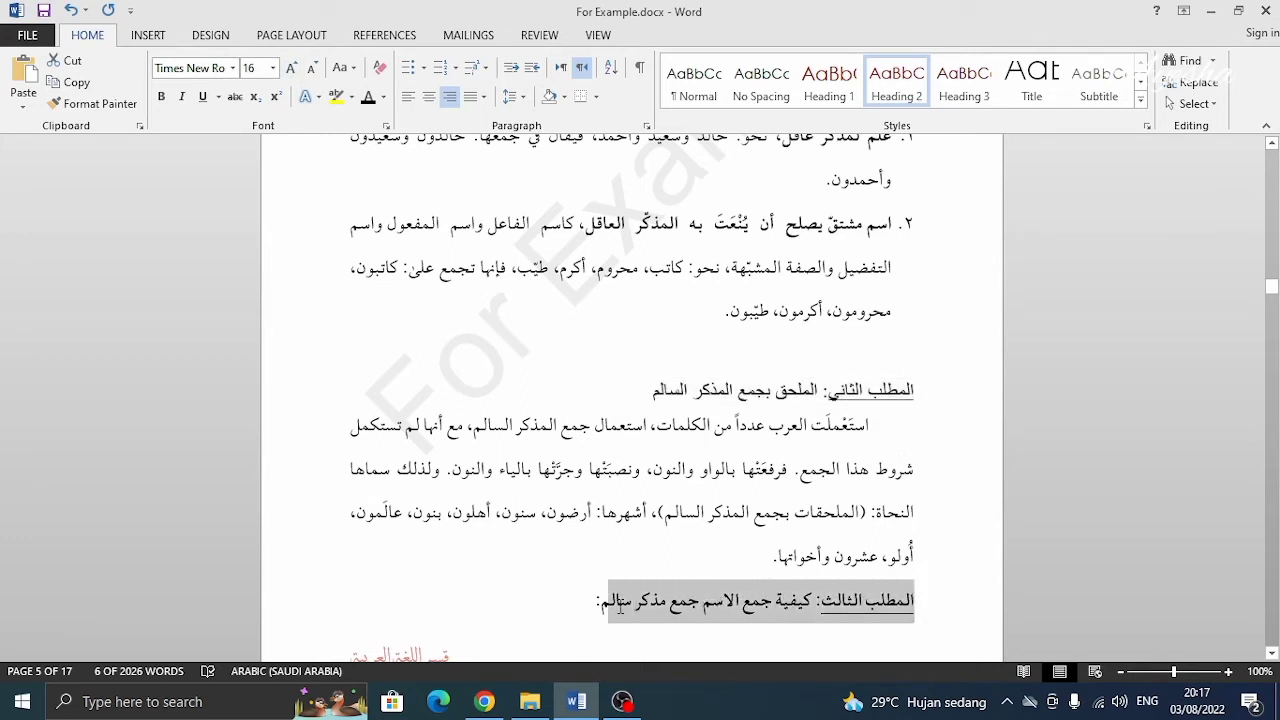
left_click(912, 97)
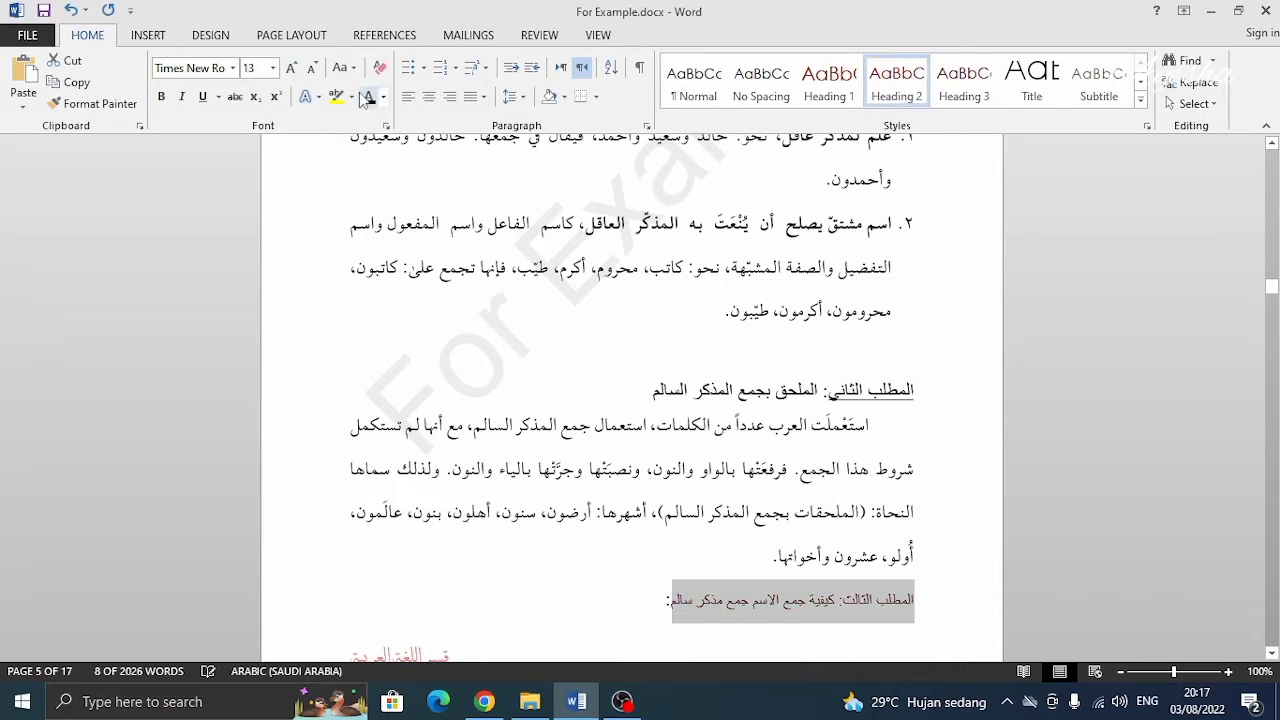
left_click(291, 70)
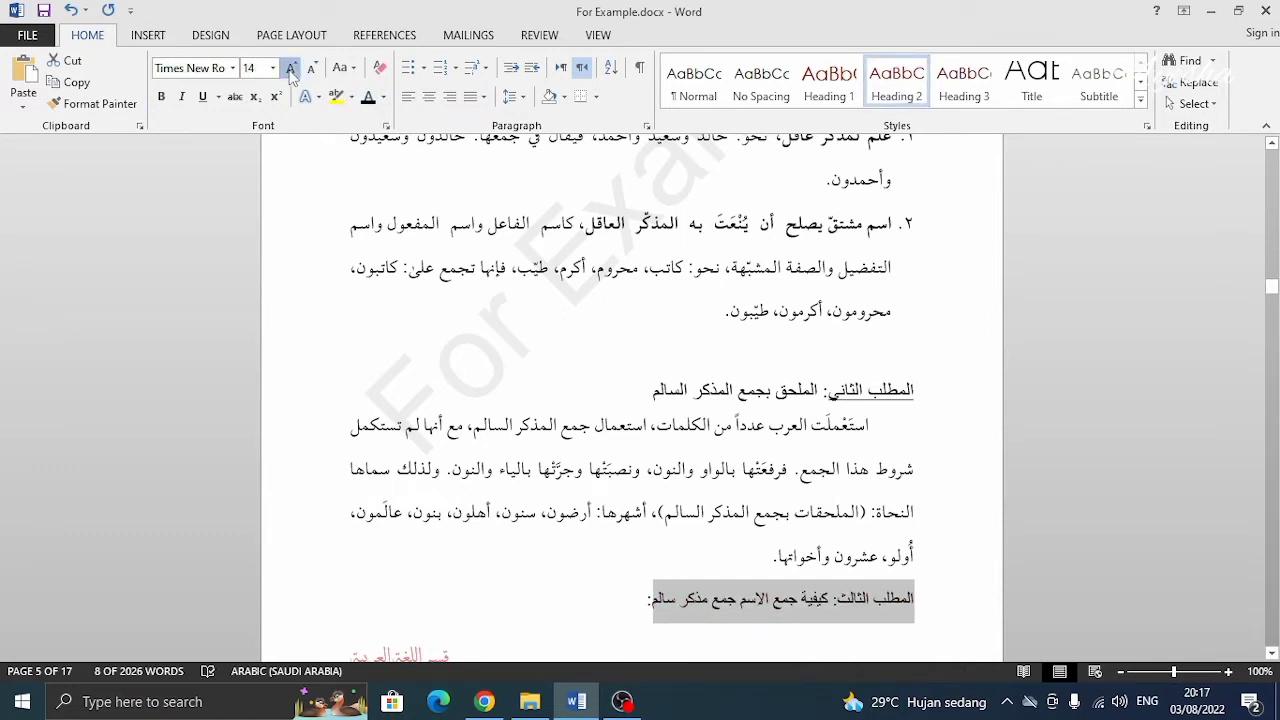
left_click(291, 70)
Format the title lines "المبحث الثالث" and "جمع المؤنث السالم" as centred, black Heading 1 text at 20 pt
scroll(800, 377, "down", 5)
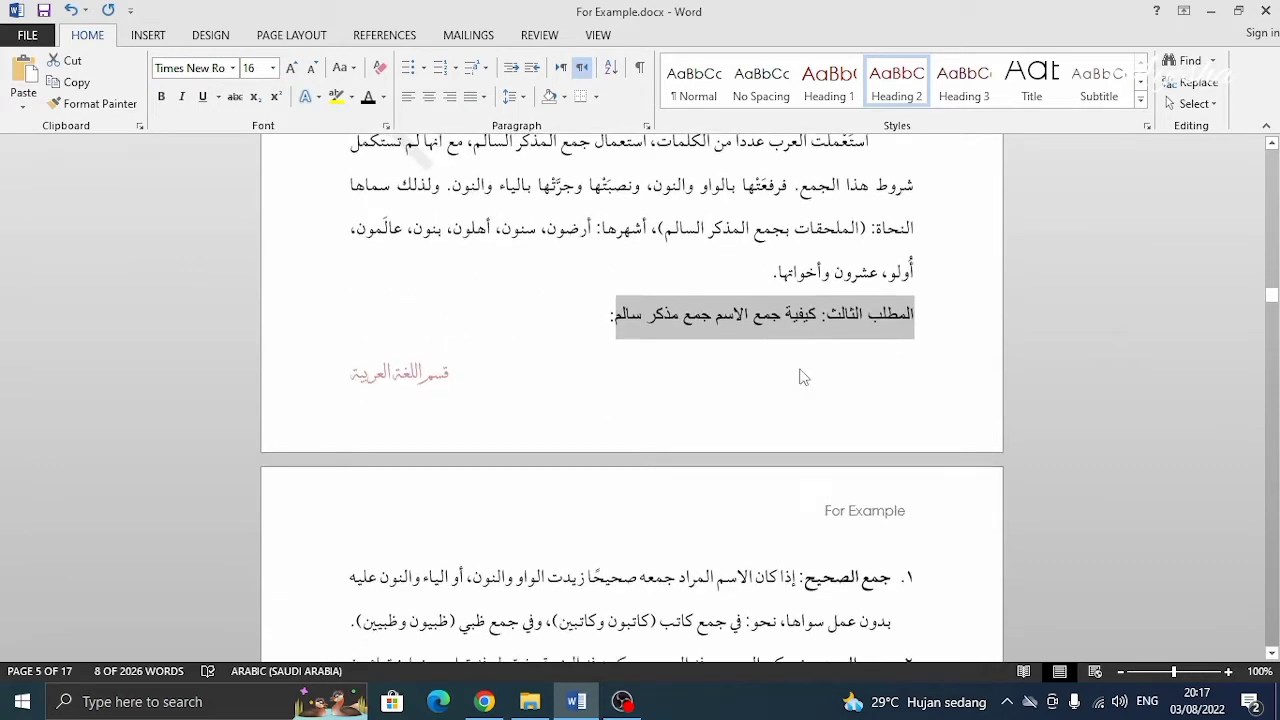
scroll(800, 377, "down", 9)
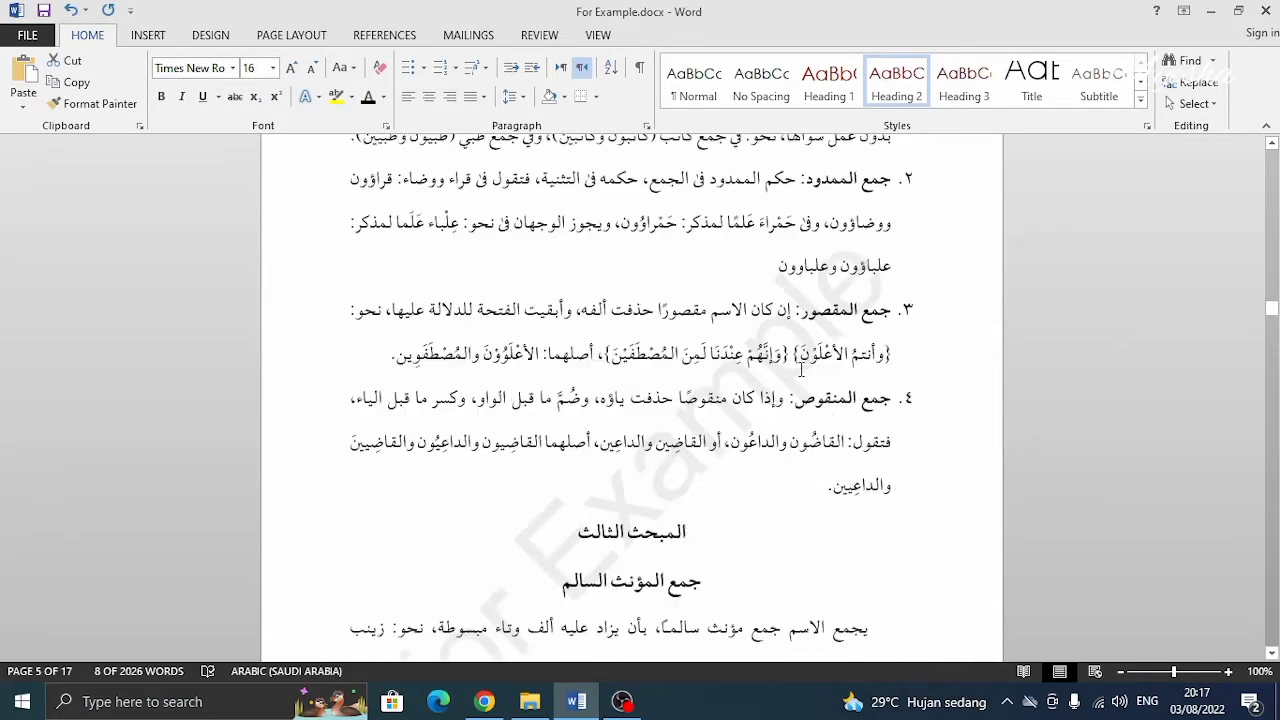
scroll(801, 370, "down", 3)
left_click_drag(698, 345, 566, 410)
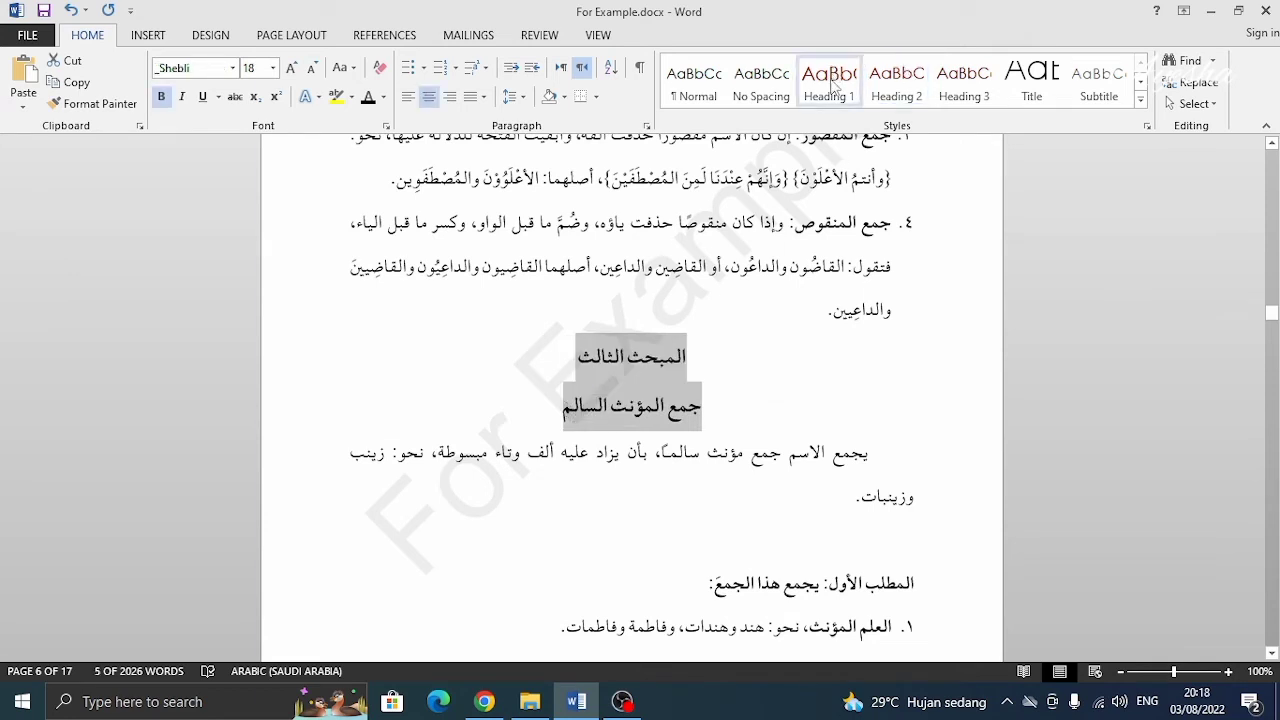
left_click(830, 85)
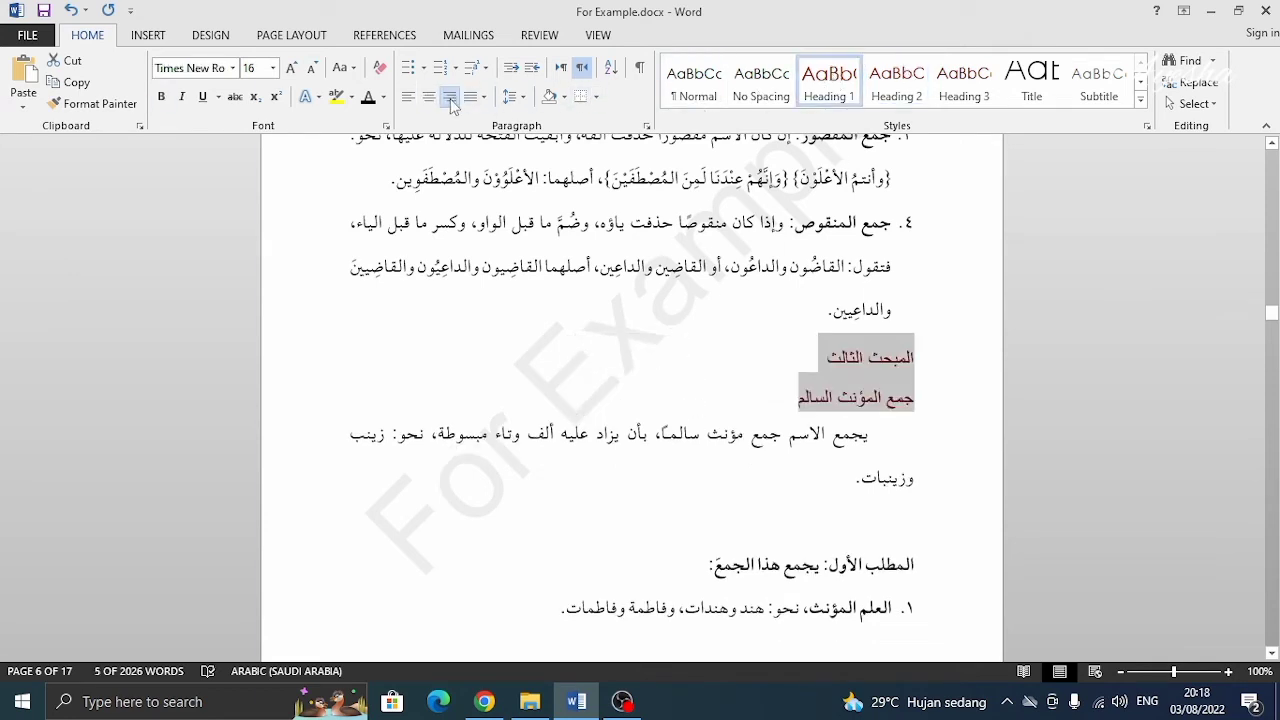
left_click(433, 99)
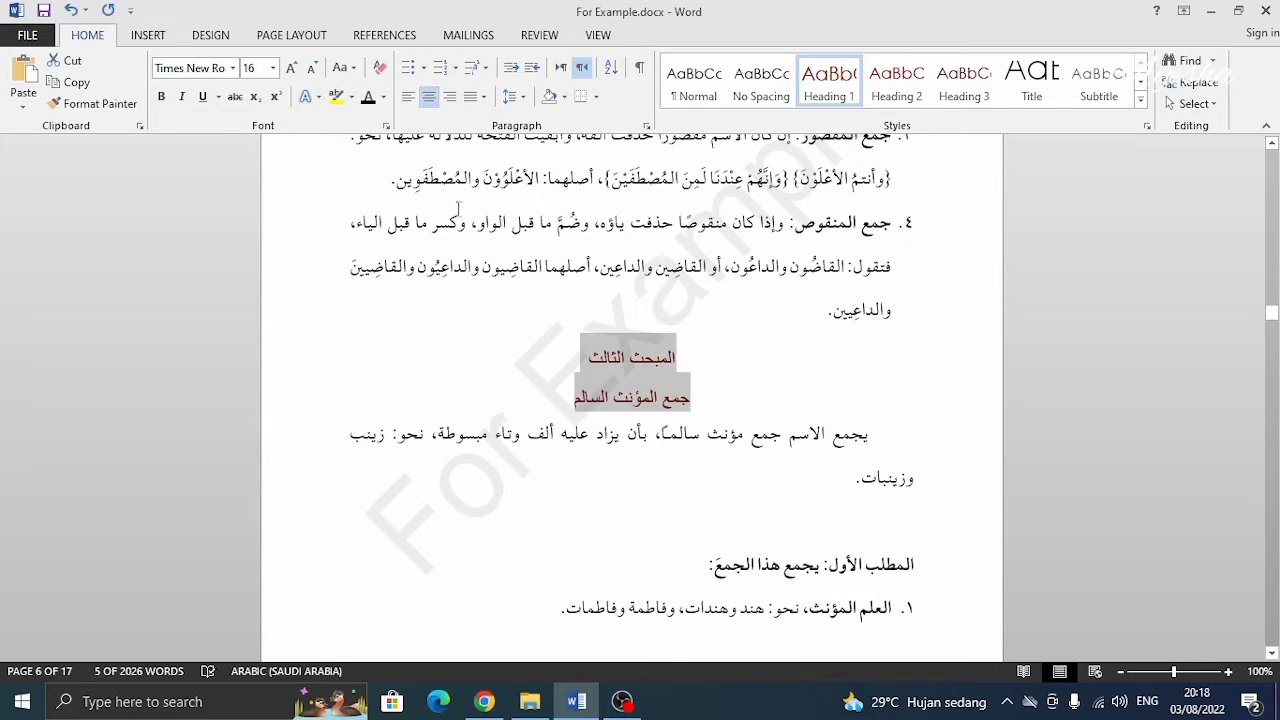
left_click(291, 68)
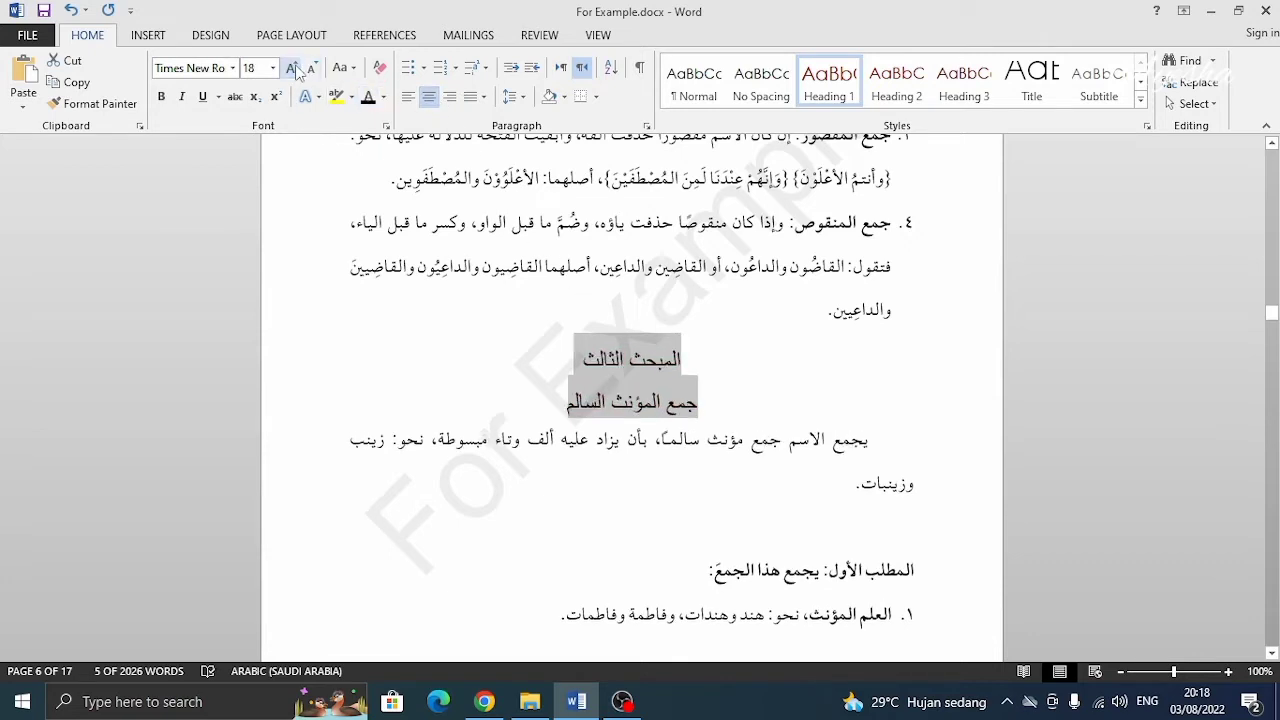
left_click(291, 68)
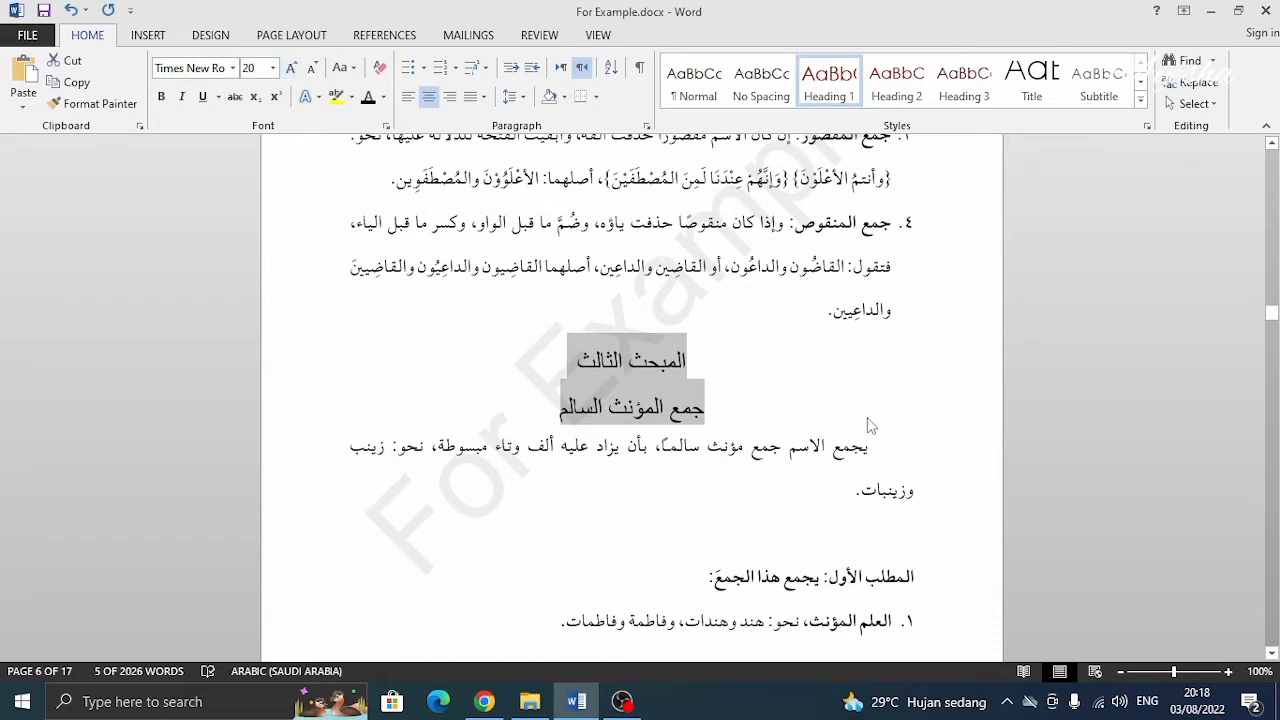
Format the subheading "المطلب الأول: يجمع هذا الجمع" below "جمع المؤنث السالم" as black Heading 2 text at 16 pt
scroll(916, 466, "down", 3)
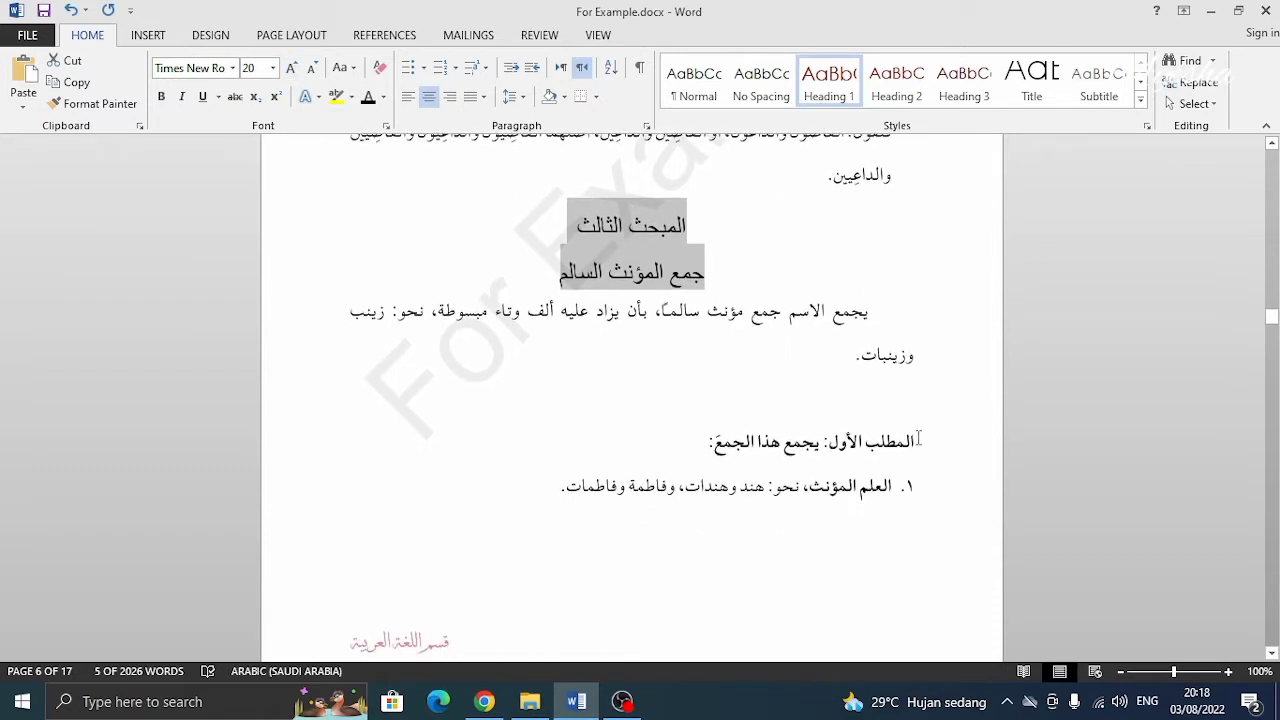
left_click_drag(916, 441, 714, 442)
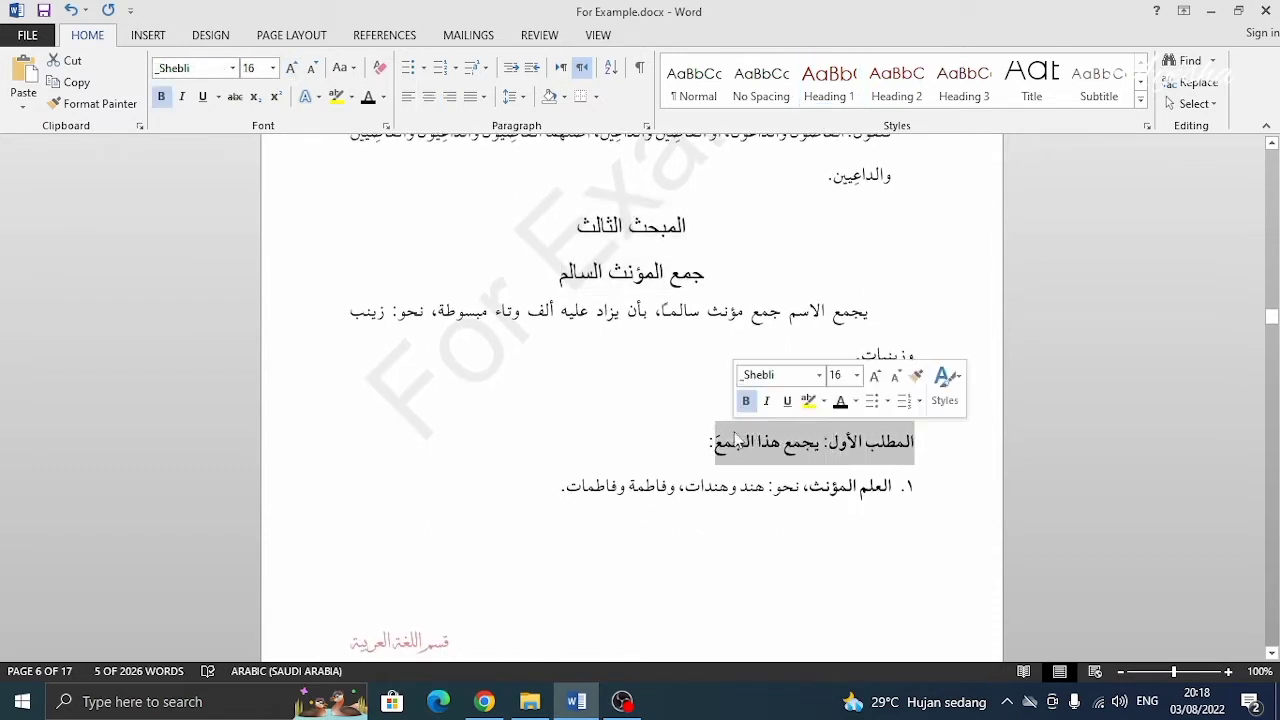
left_click(896, 80)
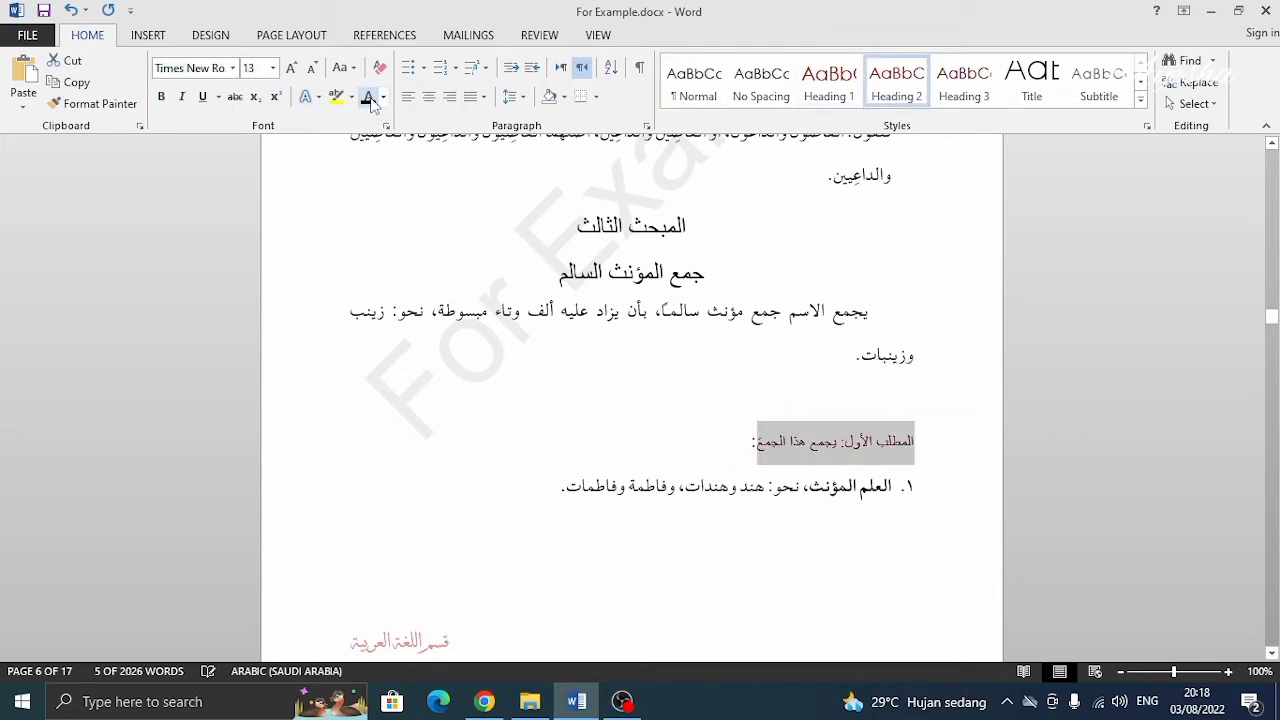
left_click(289, 68)
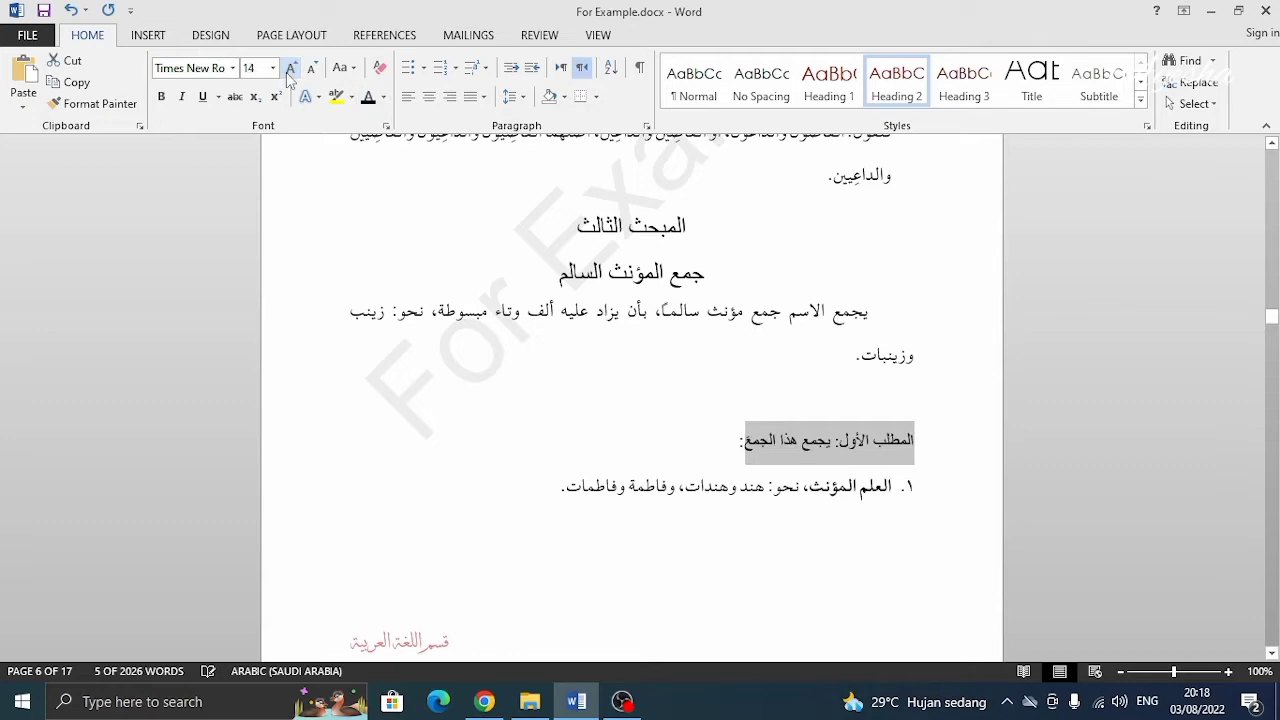
left_click(288, 70)
Format the subheading "المطلب الثاني: الملحق بجمع المؤنث السالم" as black Heading 2 text at 16 pt
scroll(950, 460, "down", 8)
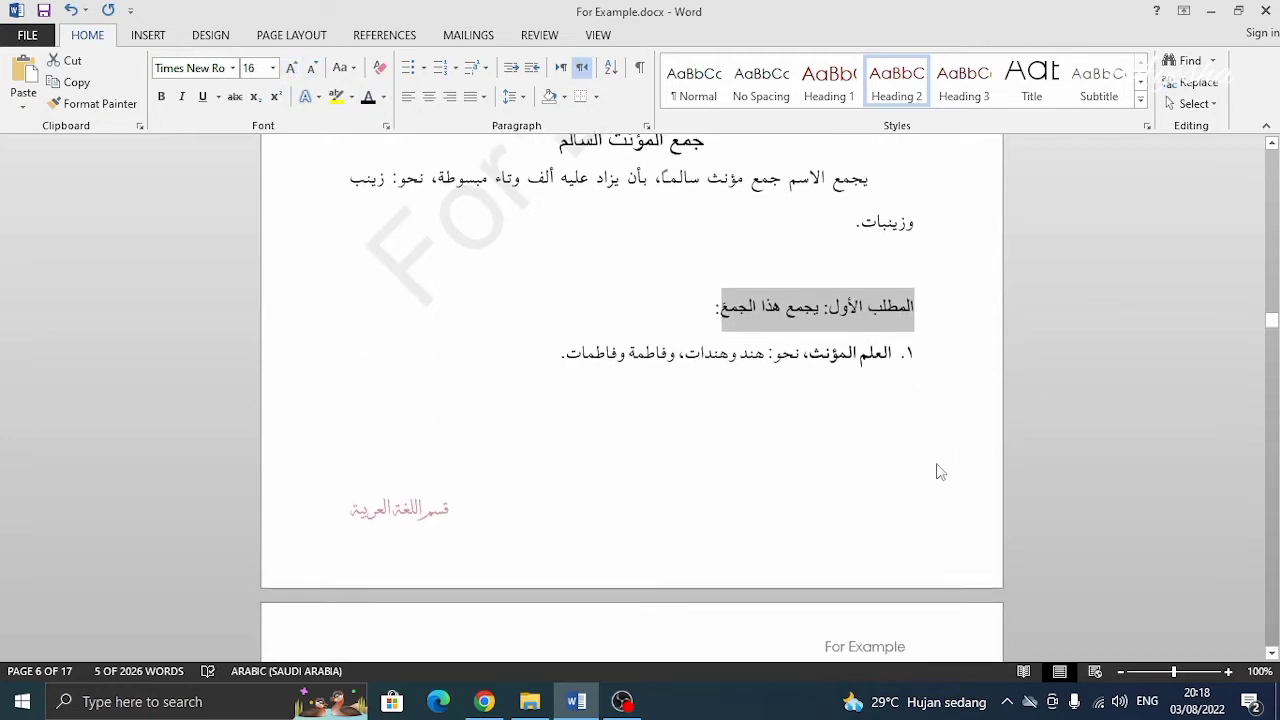
scroll(937, 465, "down", 6)
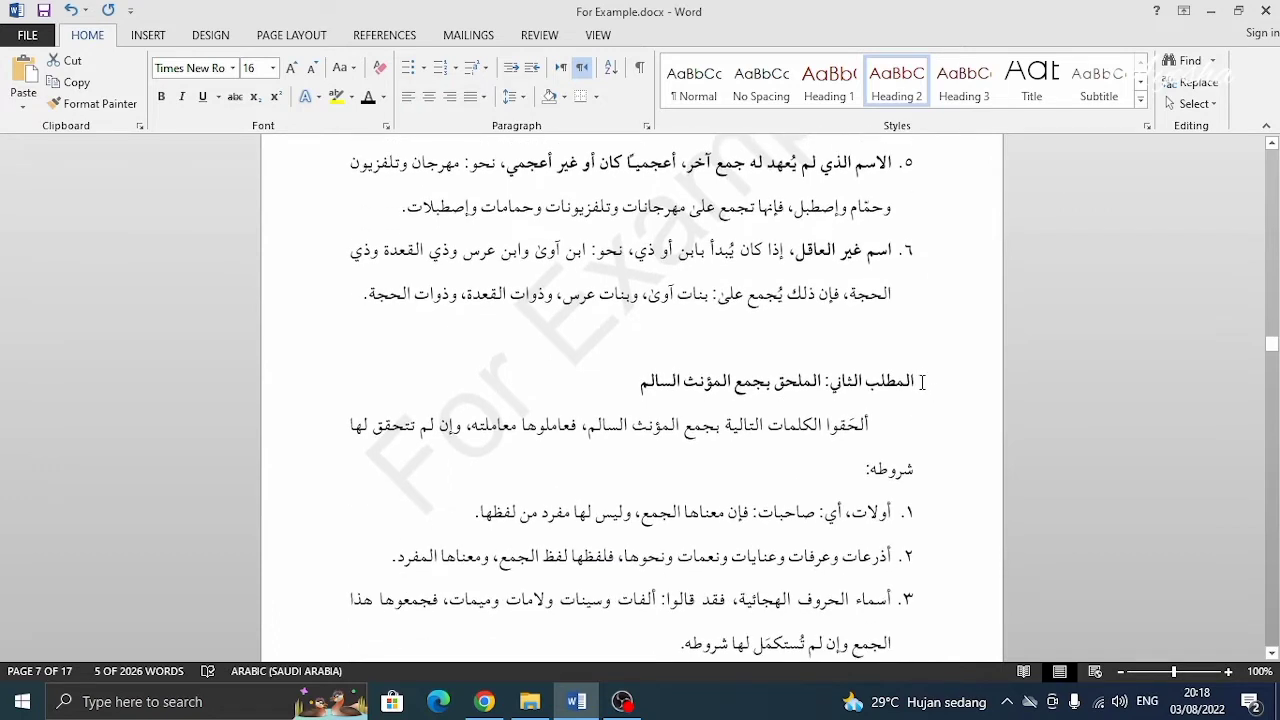
left_click_drag(920, 380, 640, 384)
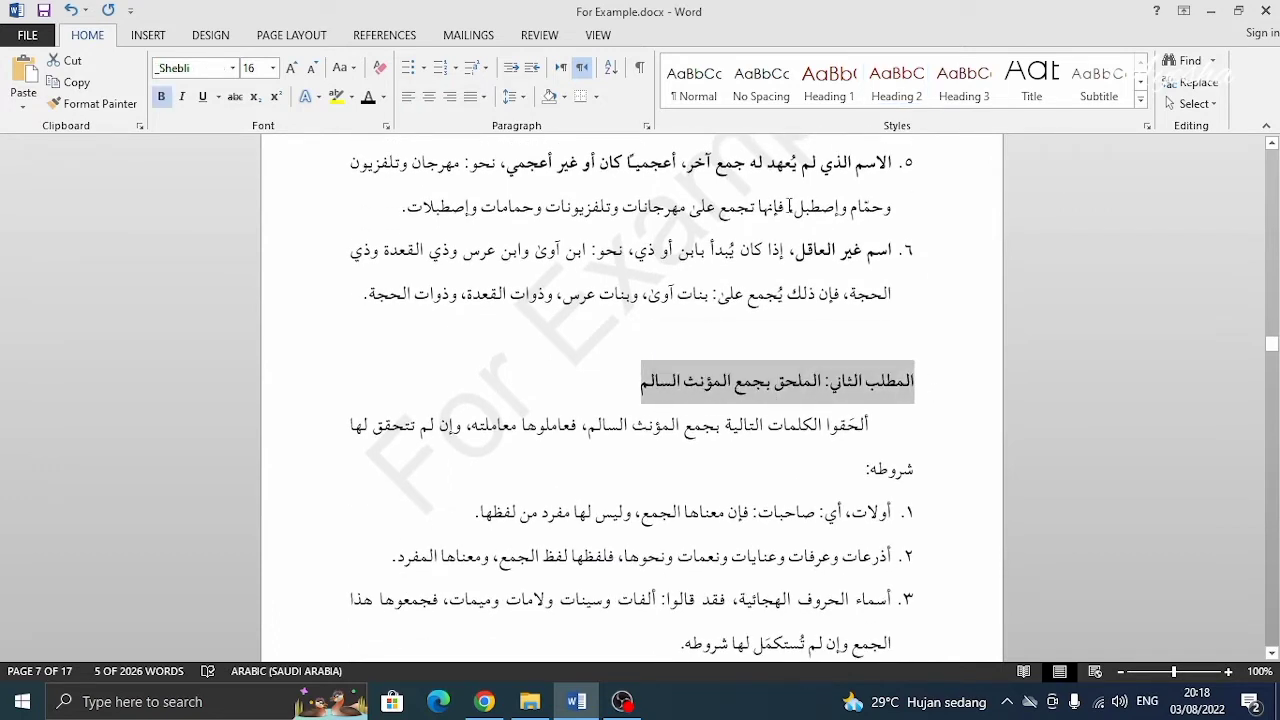
left_click(893, 88)
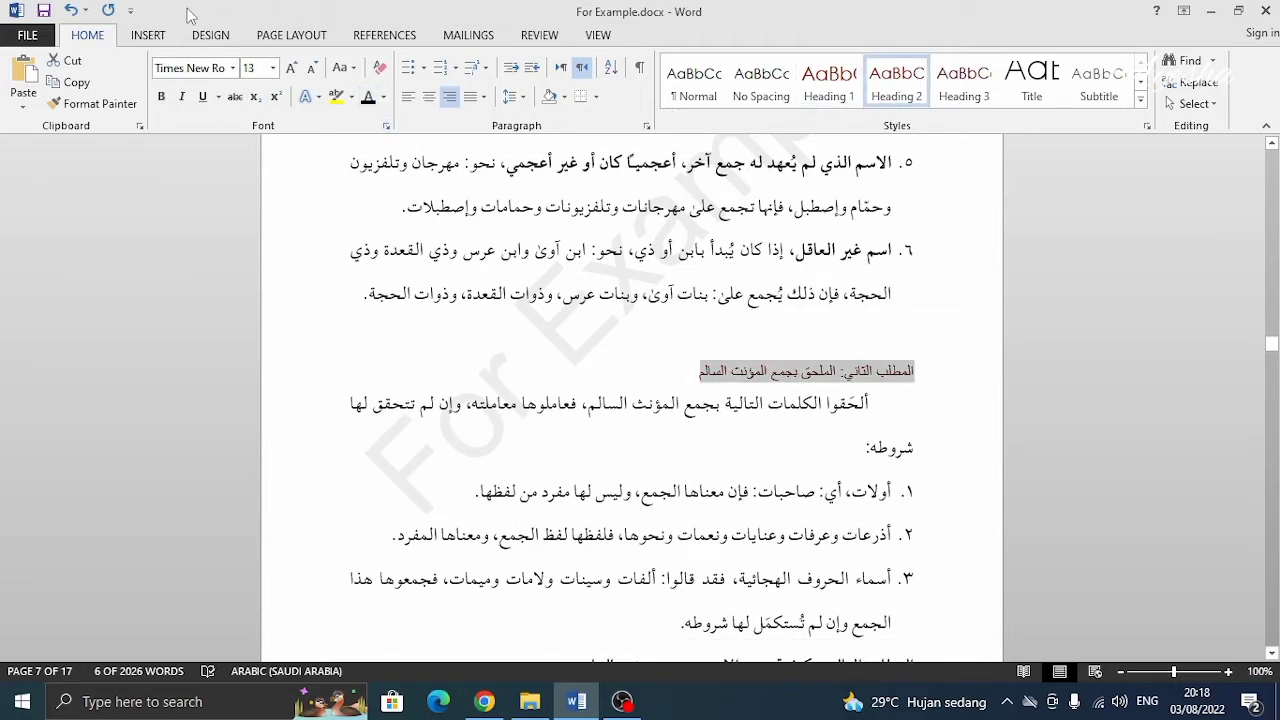
left_click(291, 67)
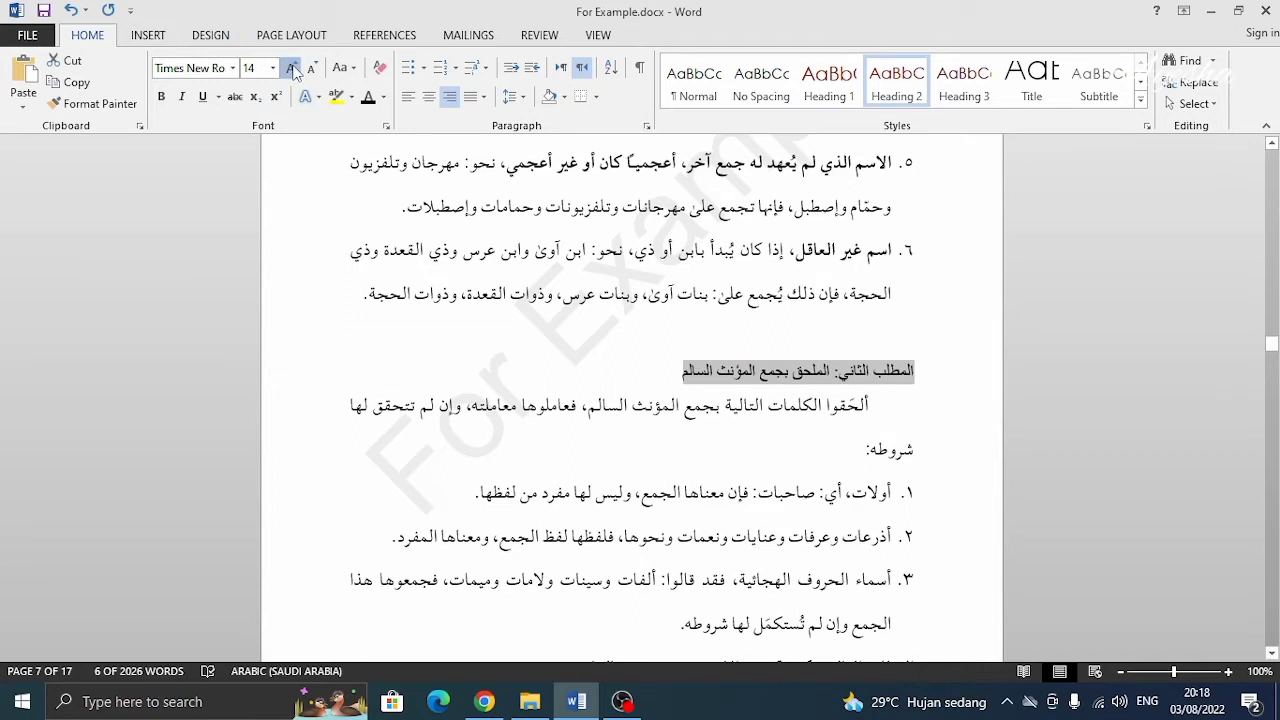
left_click(291, 67)
Format the subheading "المطلب الثالث: كيفية جمع الاسم جمع مؤنث سالما" as black Heading 2 text at 16 pt
scroll(828, 380, "down", 5)
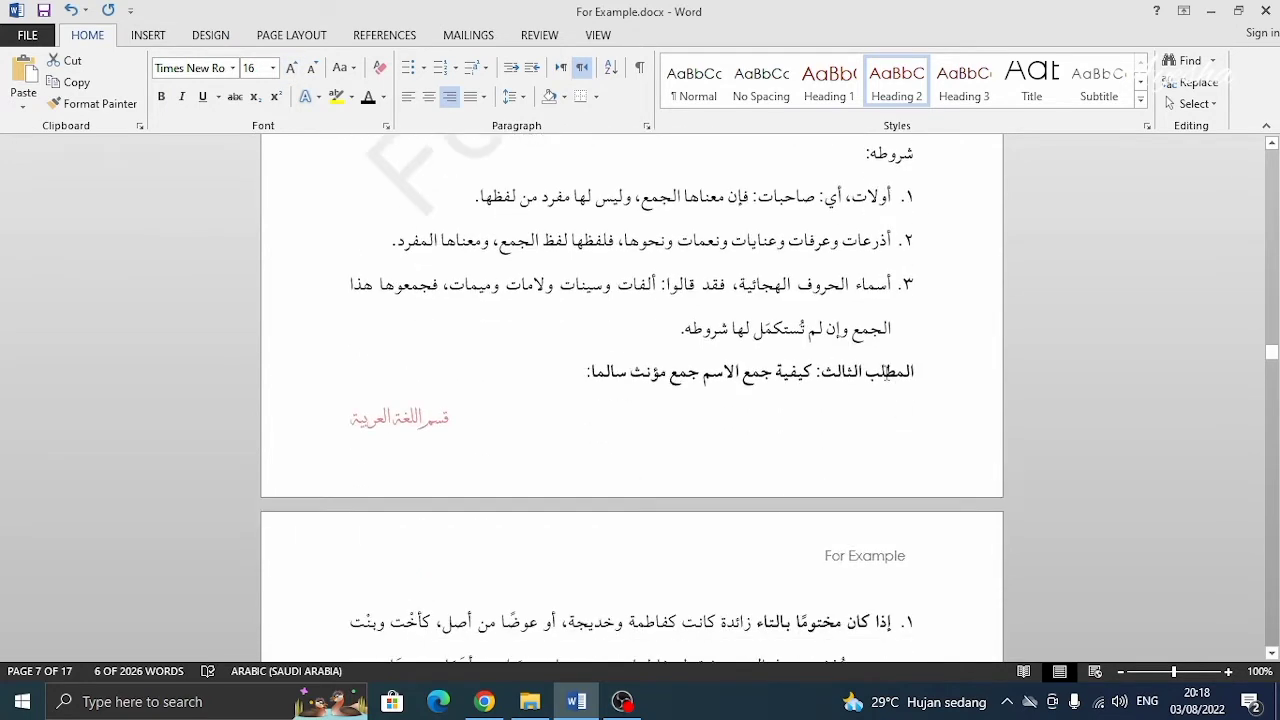
left_click_drag(921, 355, 590, 357)
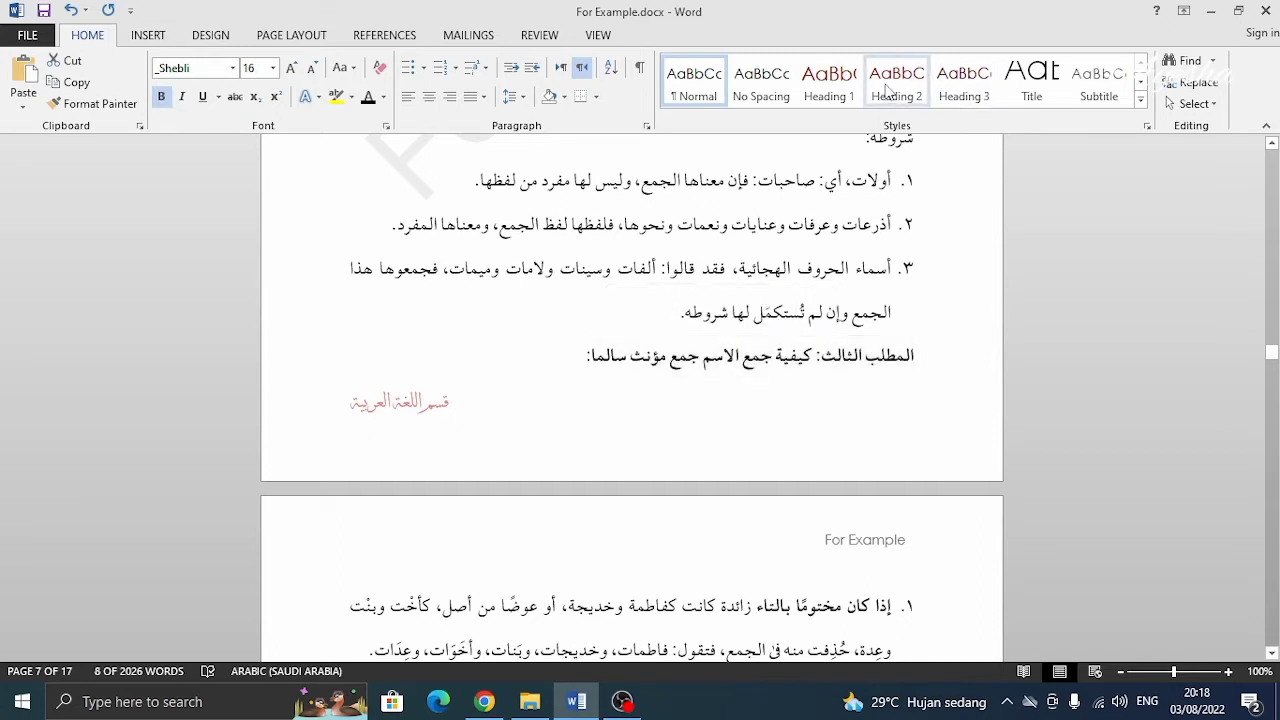
left_click(887, 90)
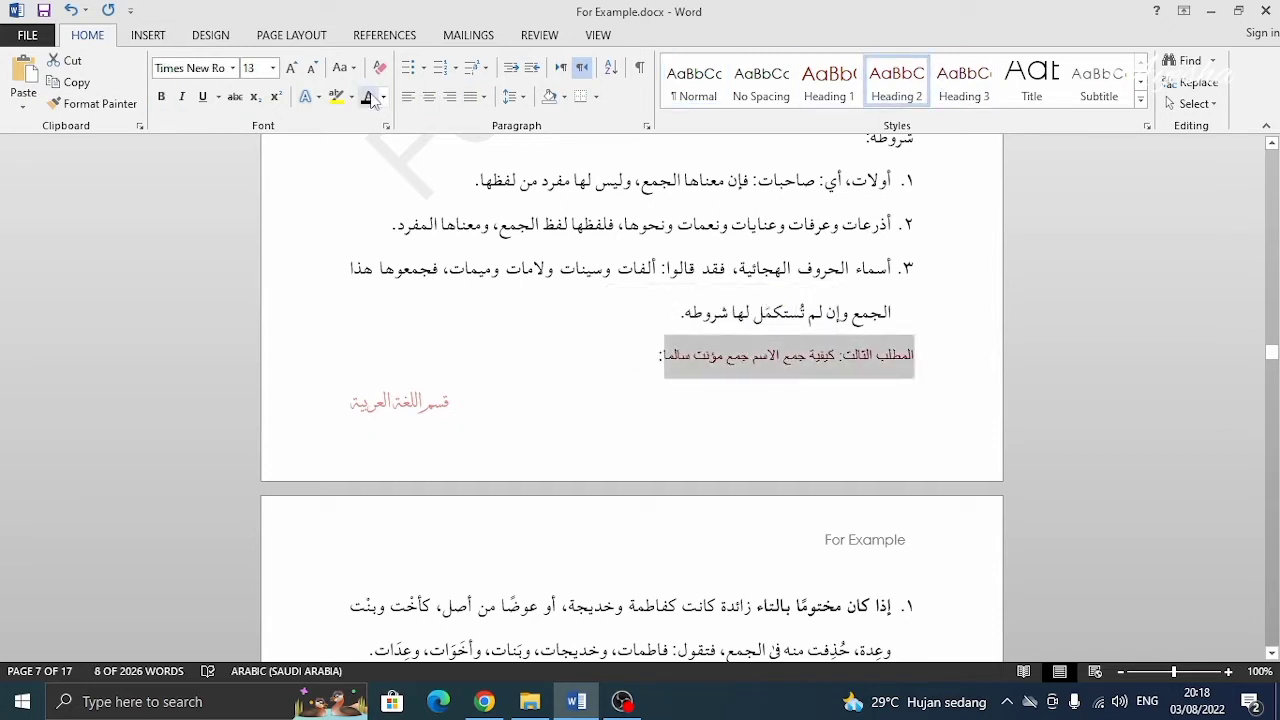
left_click(291, 68)
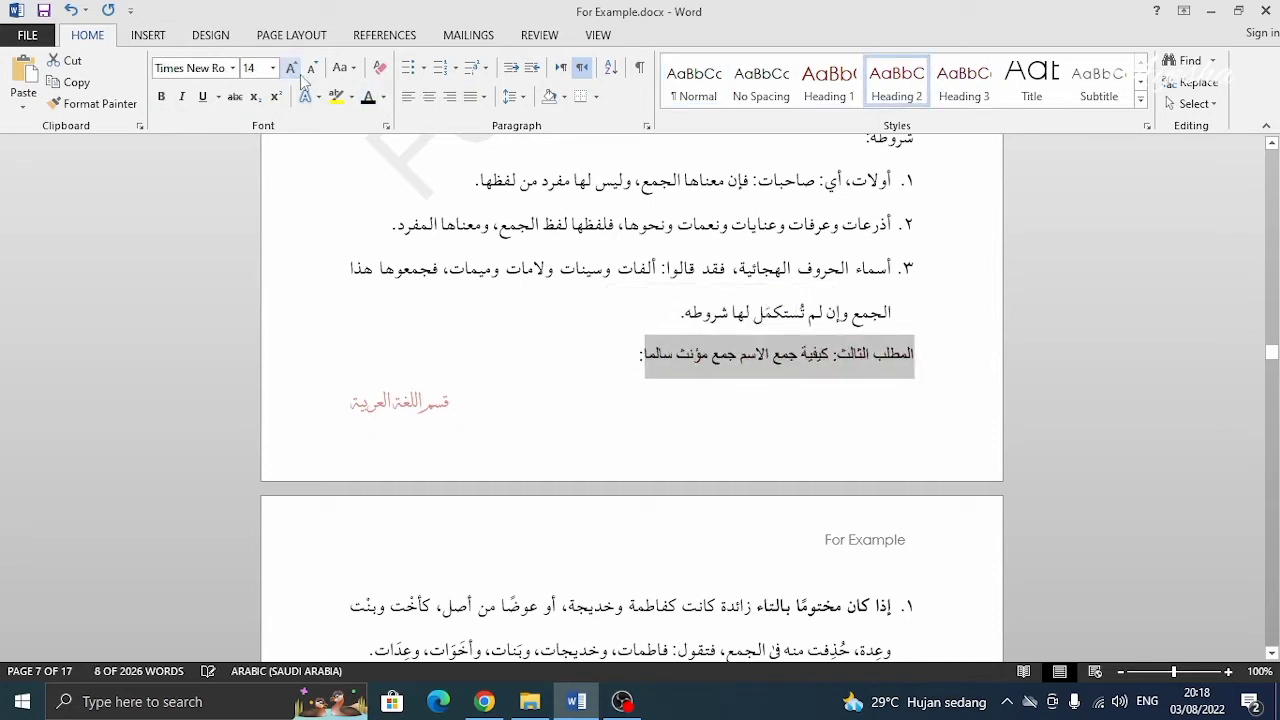
left_click(291, 68)
Format the title lines "المبحث الرابع" and "جمع التكسير" as centred, black Heading 1 text at 20 pt
scroll(784, 390, "down", 5)
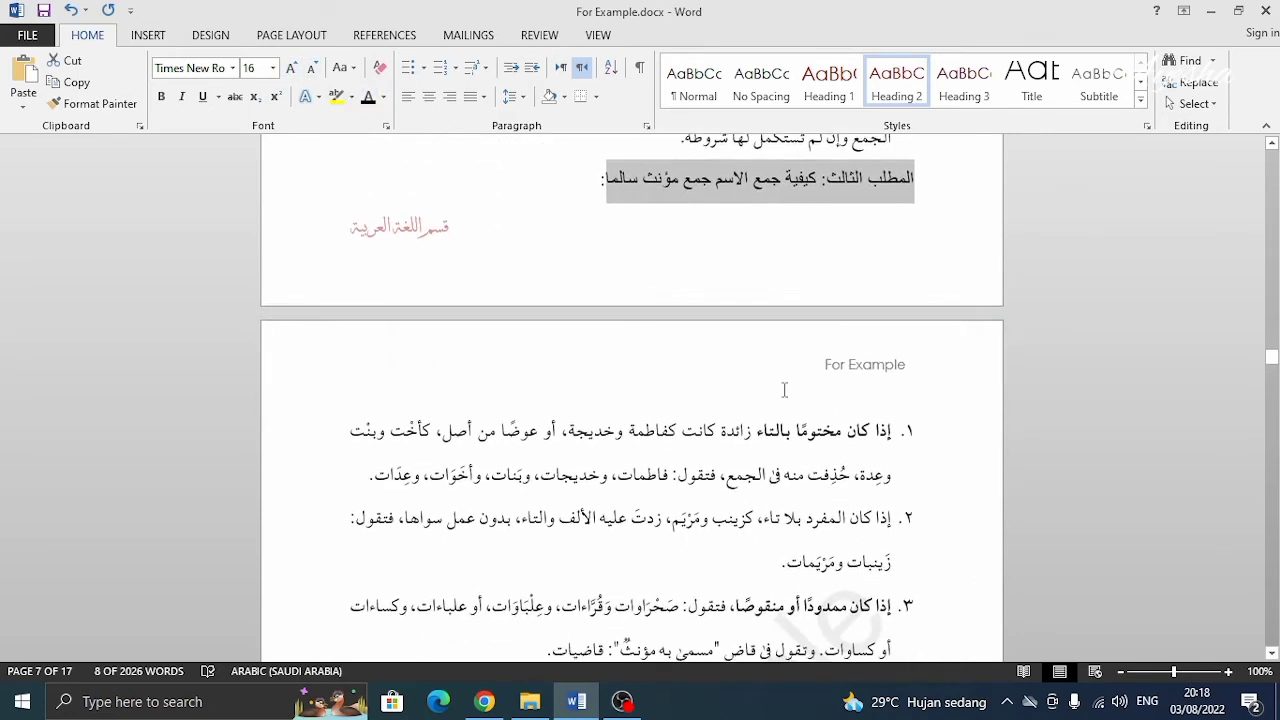
scroll(784, 390, "down", 7)
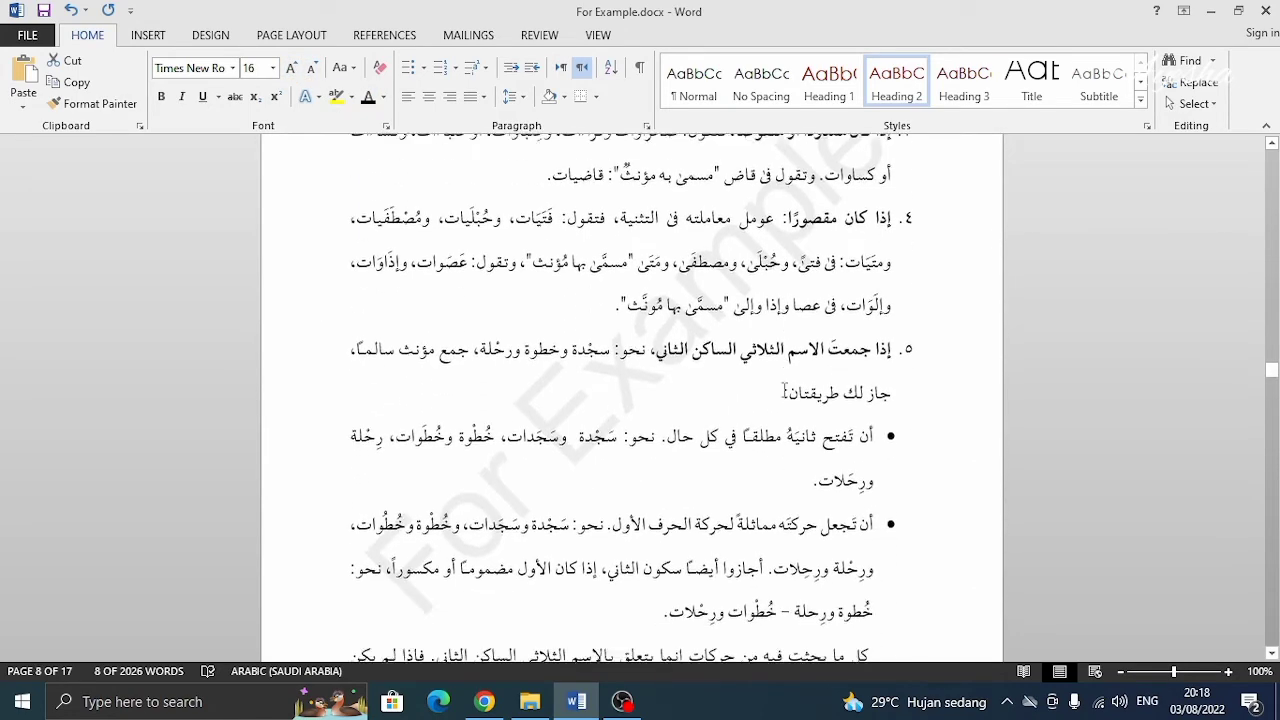
scroll(784, 390, "down", 6)
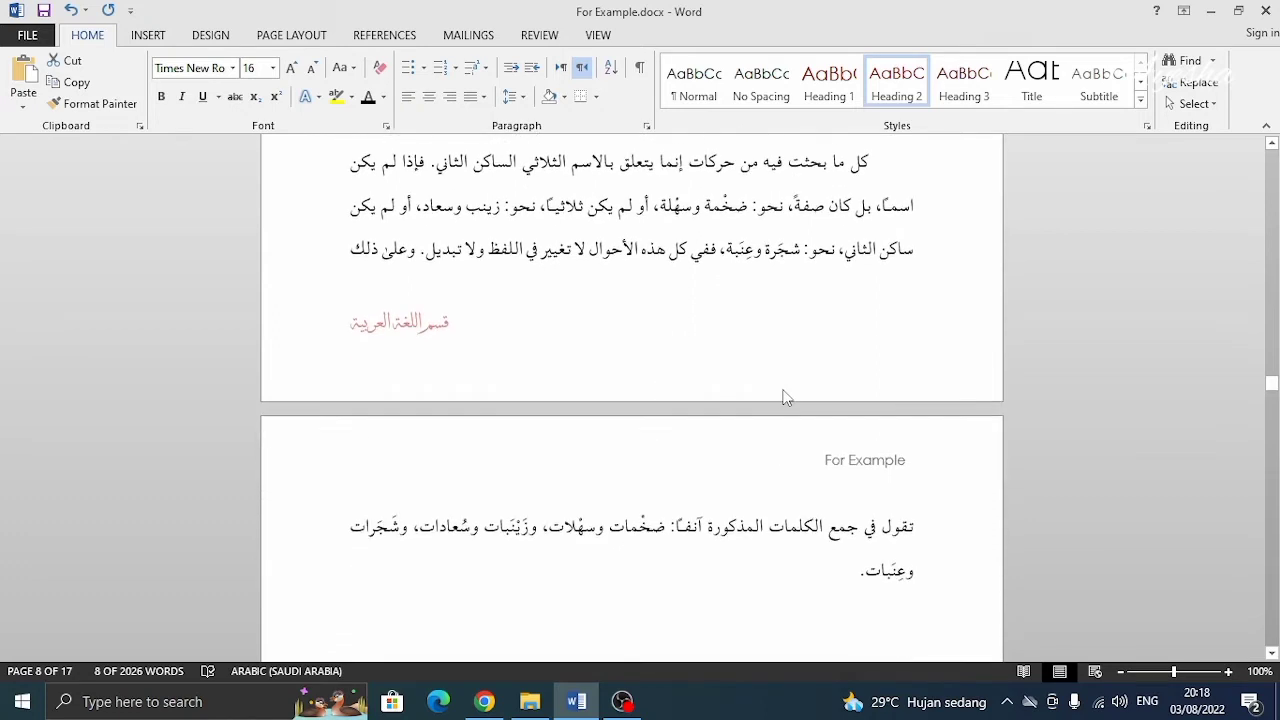
scroll(784, 390, "down", 6)
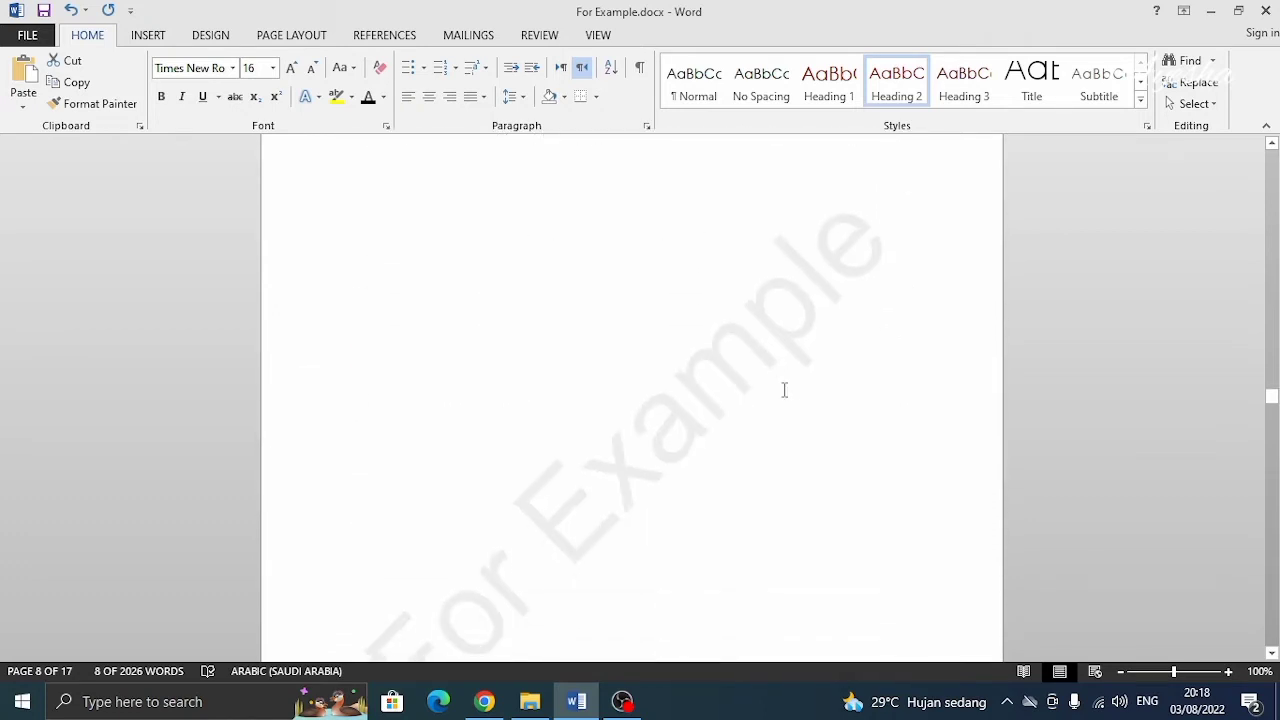
scroll(784, 390, "down", 6)
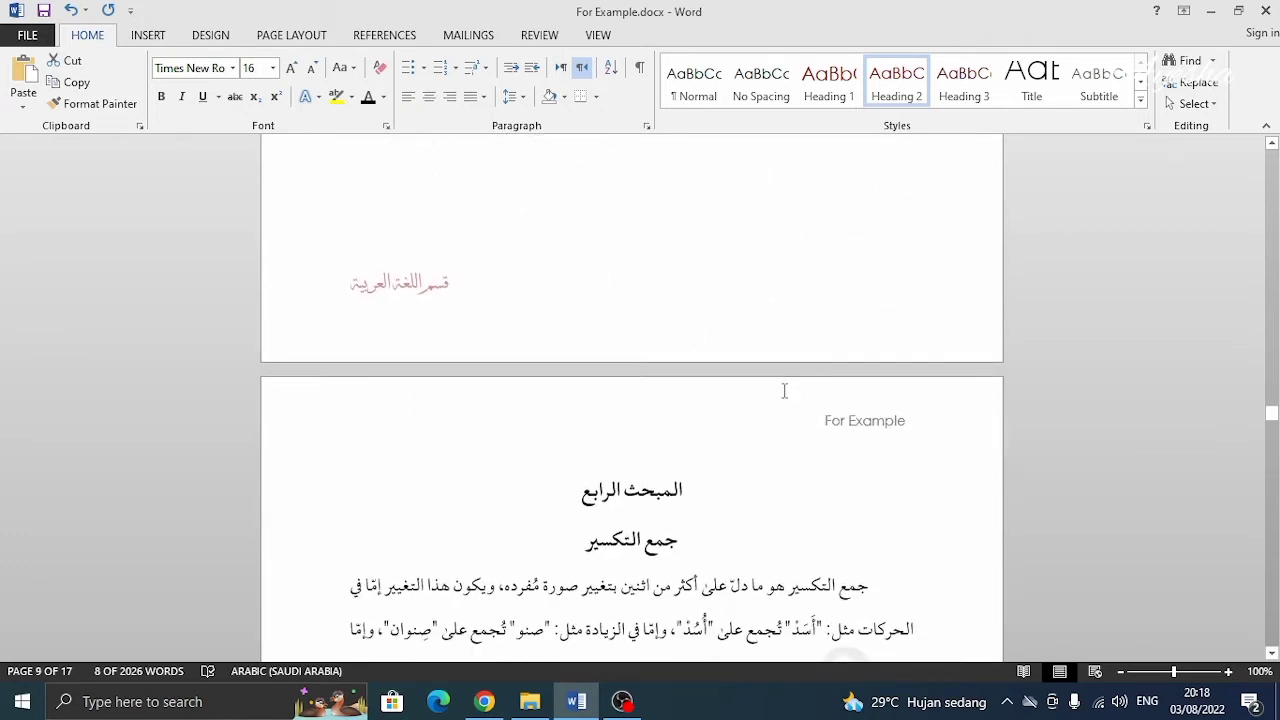
left_click_drag(656, 366, 600, 405)
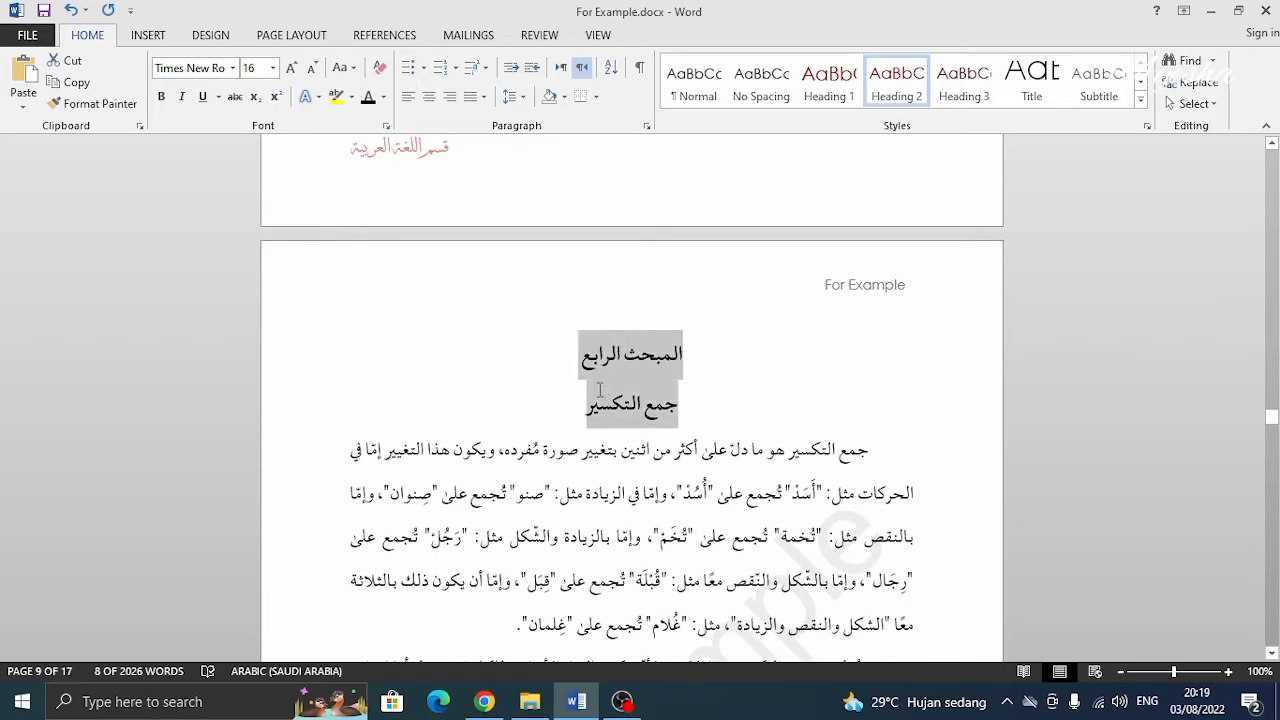
left_click(828, 82)
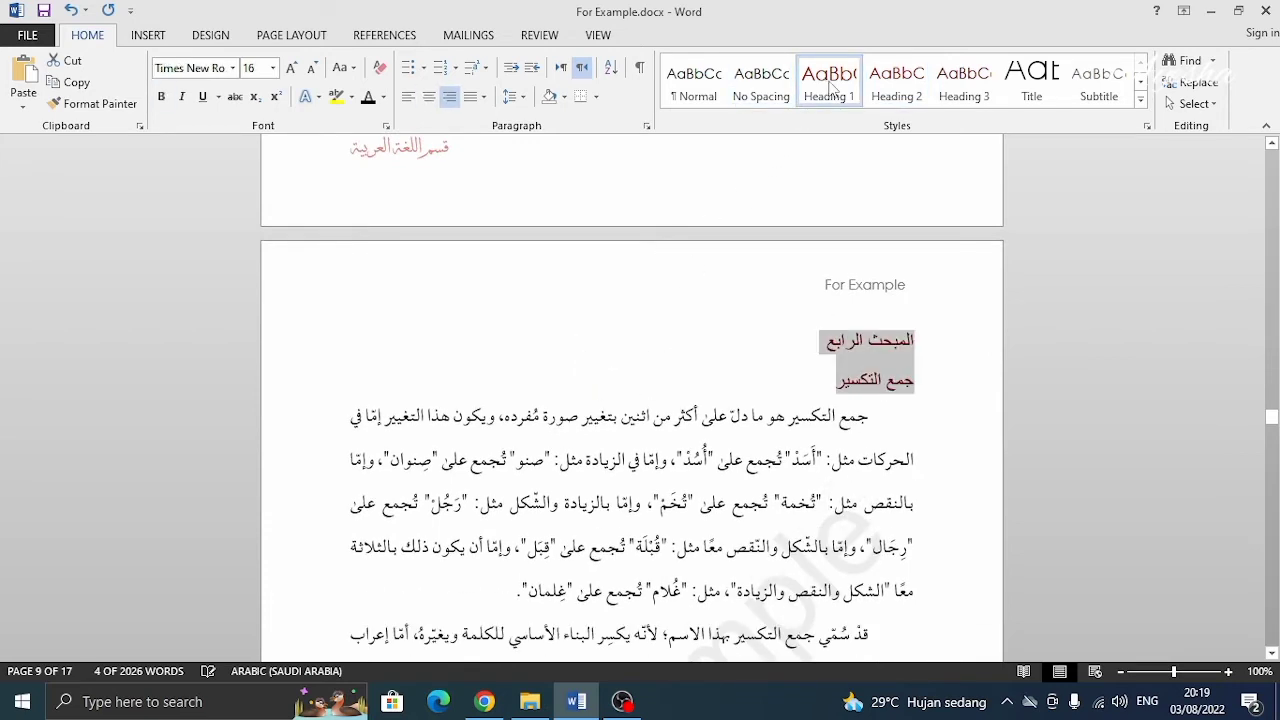
left_click(429, 98)
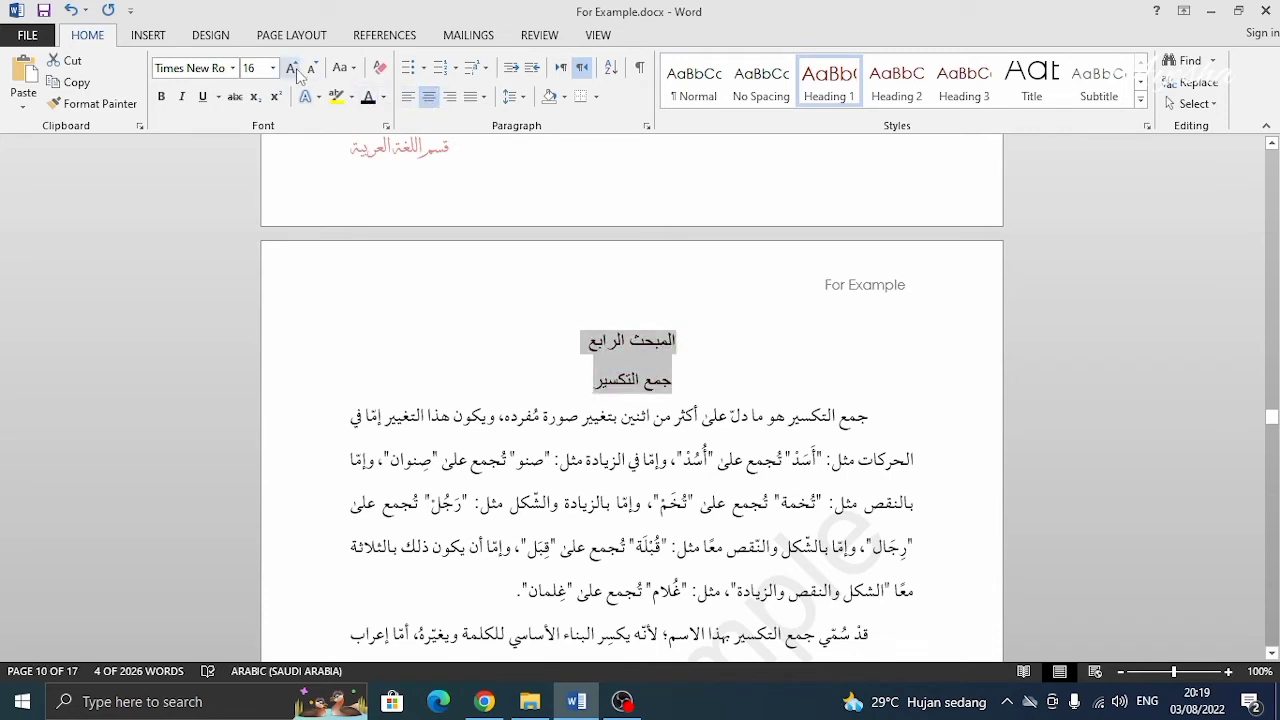
left_click(296, 72)
left_click(296, 72)
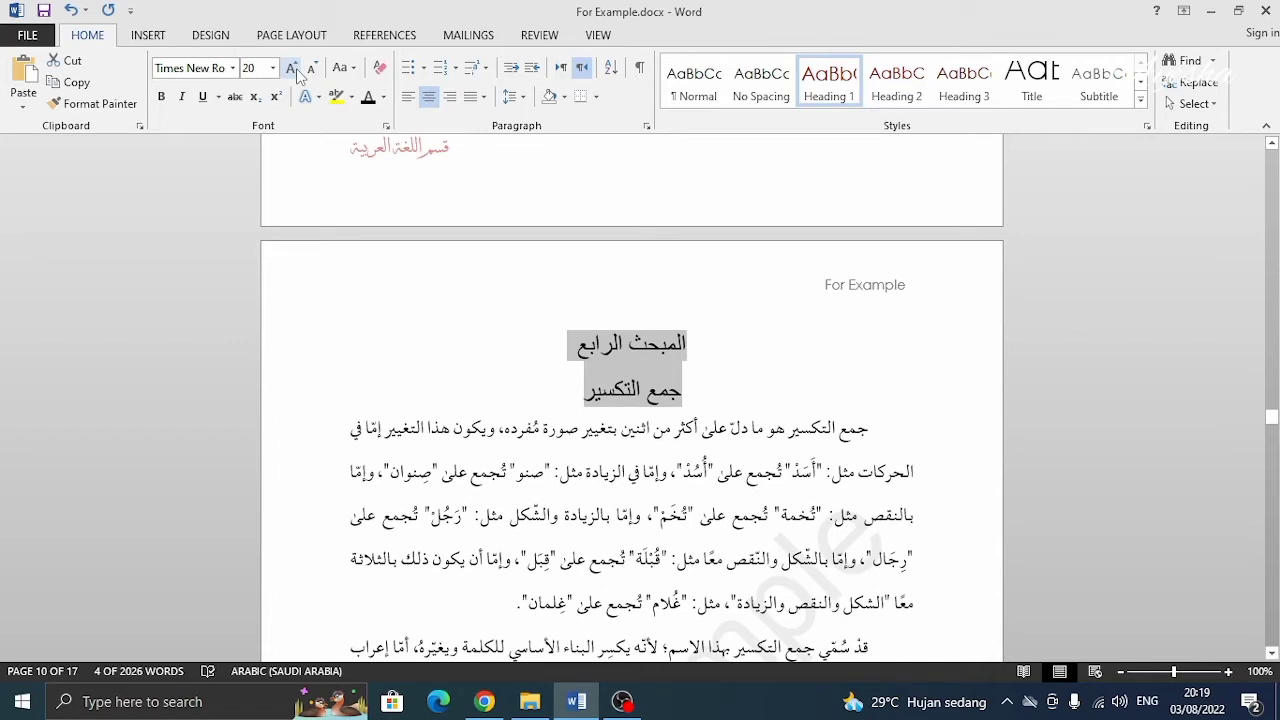
Format the subheading "المطلب الأول: جموع القلة" as black Heading 2 text at 16 pt
scroll(822, 404, "down", 7)
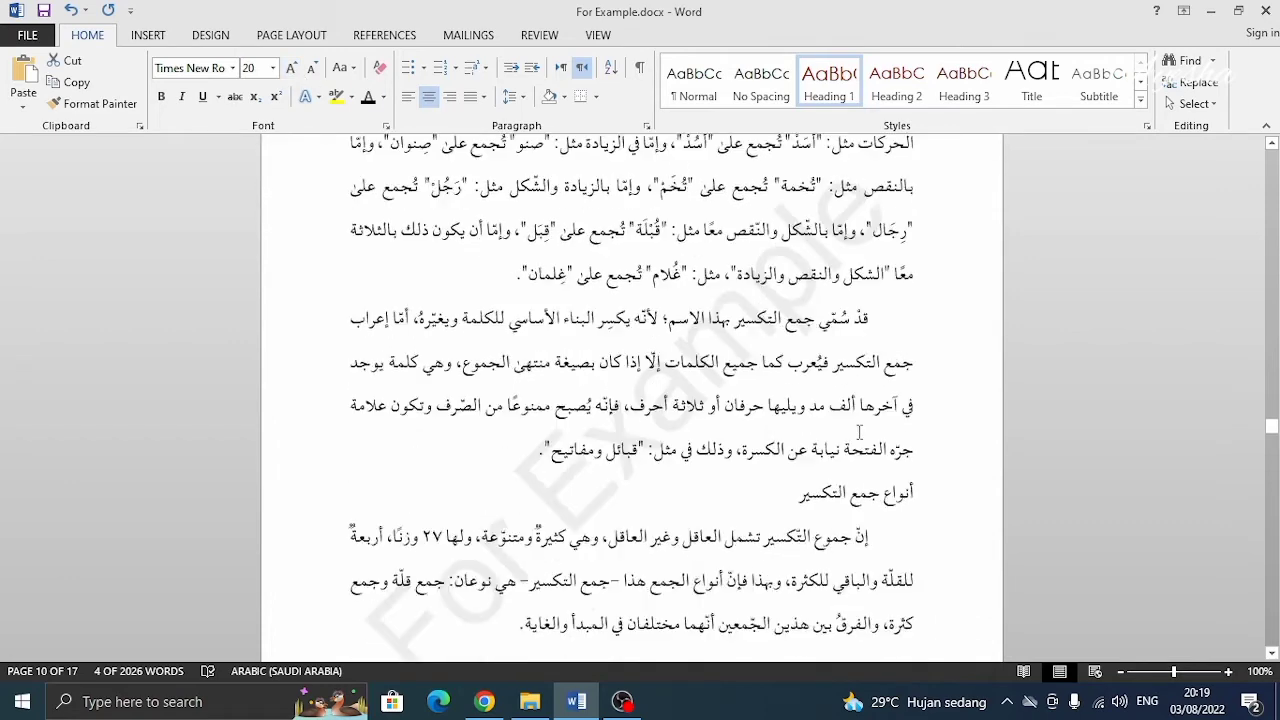
scroll(858, 432, "down", 5)
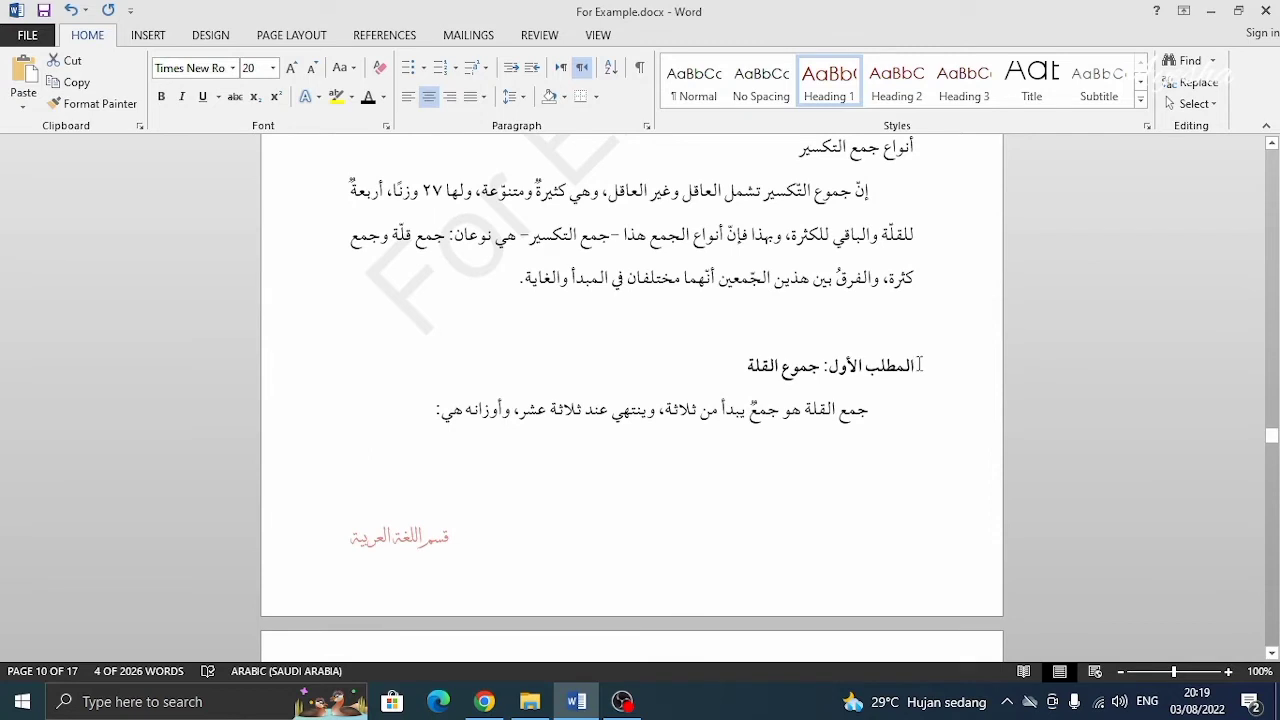
left_click_drag(920, 365, 748, 366)
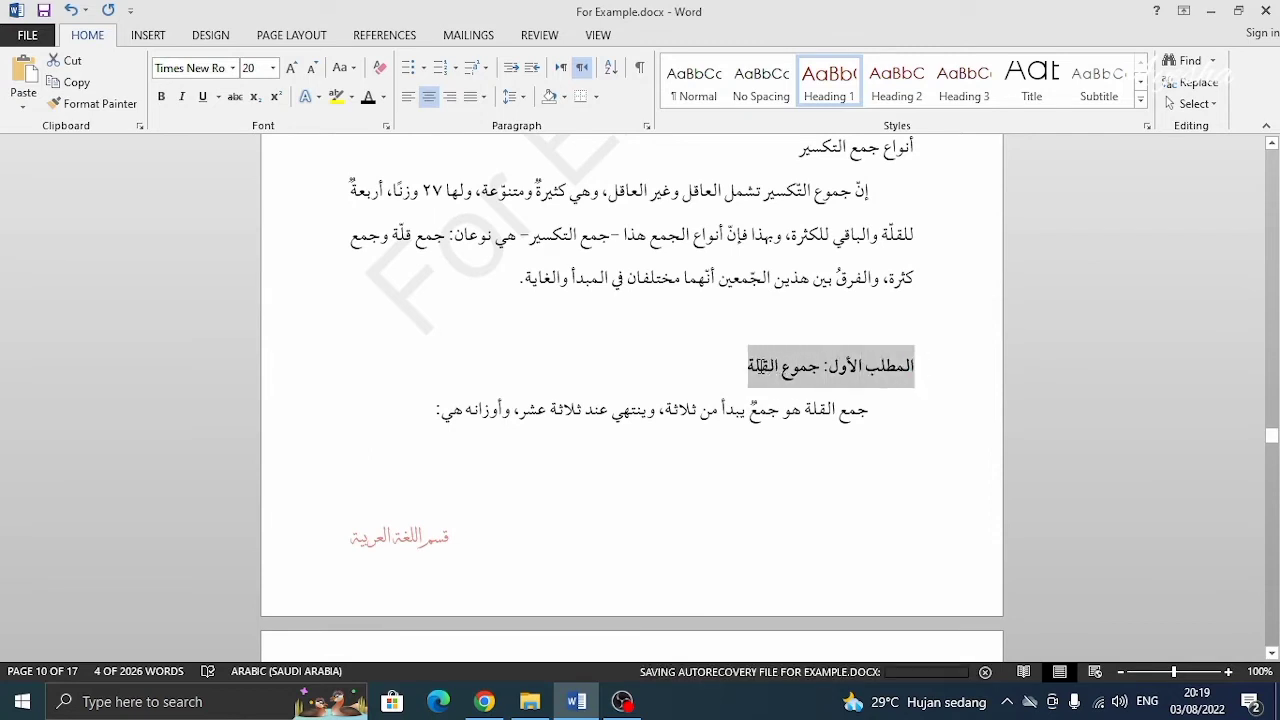
left_click(885, 100)
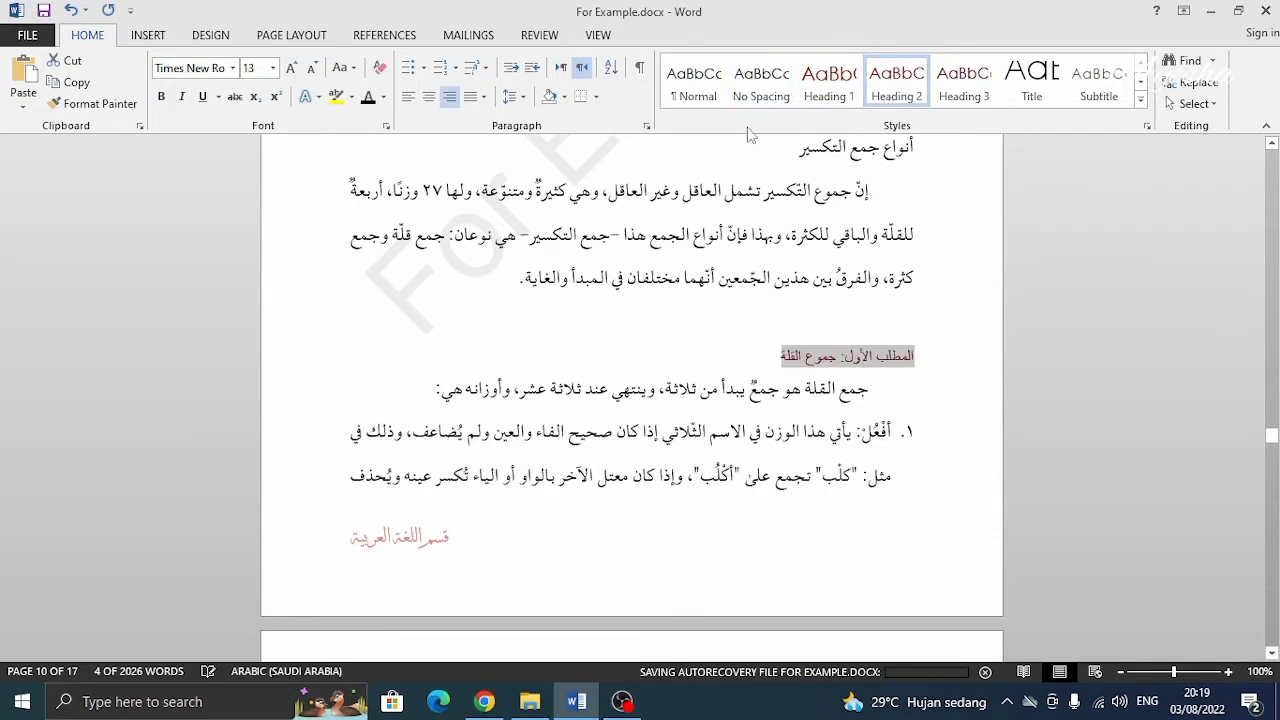
left_click(291, 72)
left_click(291, 72)
Format the subheading "المطلب الثاني: جموع الكثرة" as black Heading 2 text at 16 pt
scroll(771, 399, "down", 3)
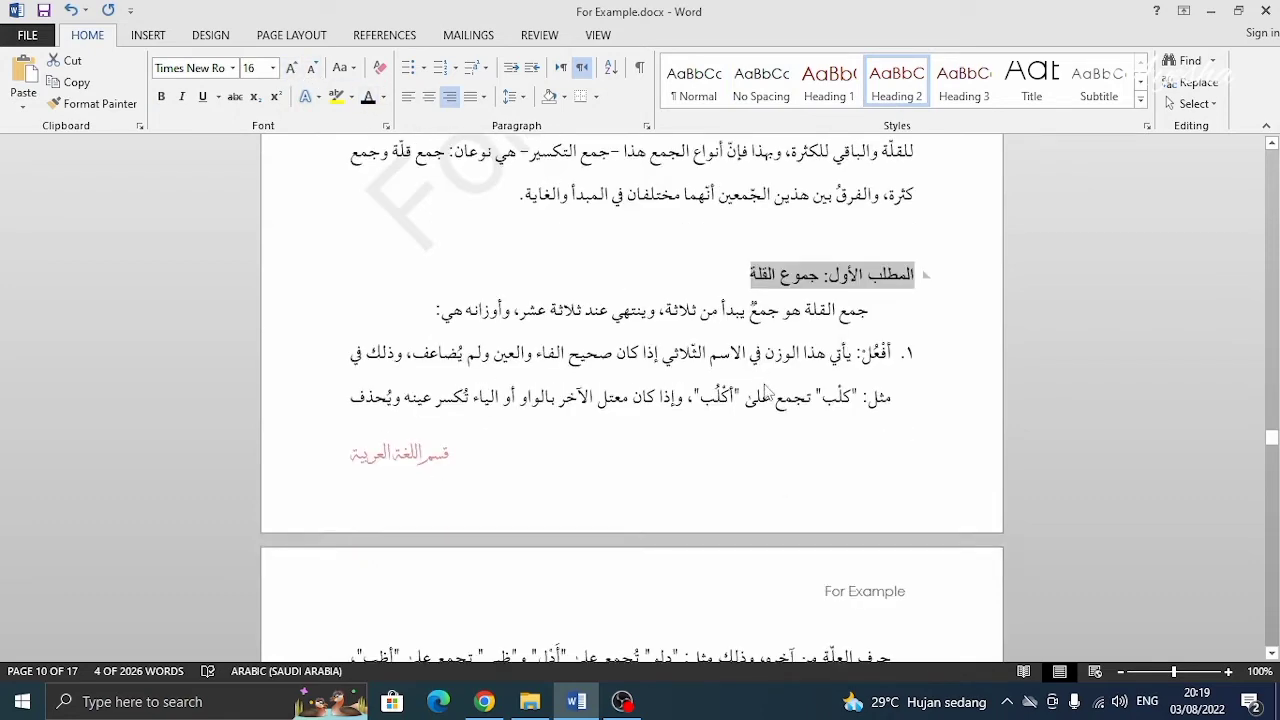
scroll(771, 399, "down", 10)
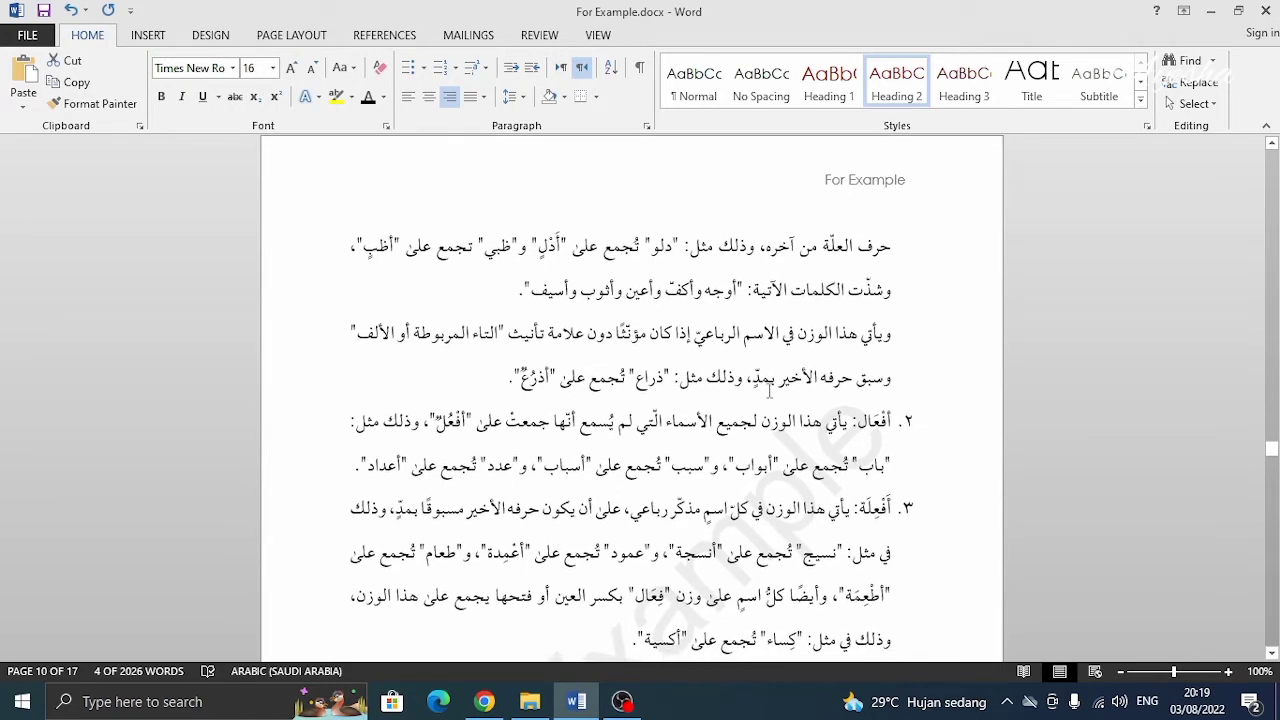
scroll(771, 394, "down", 6)
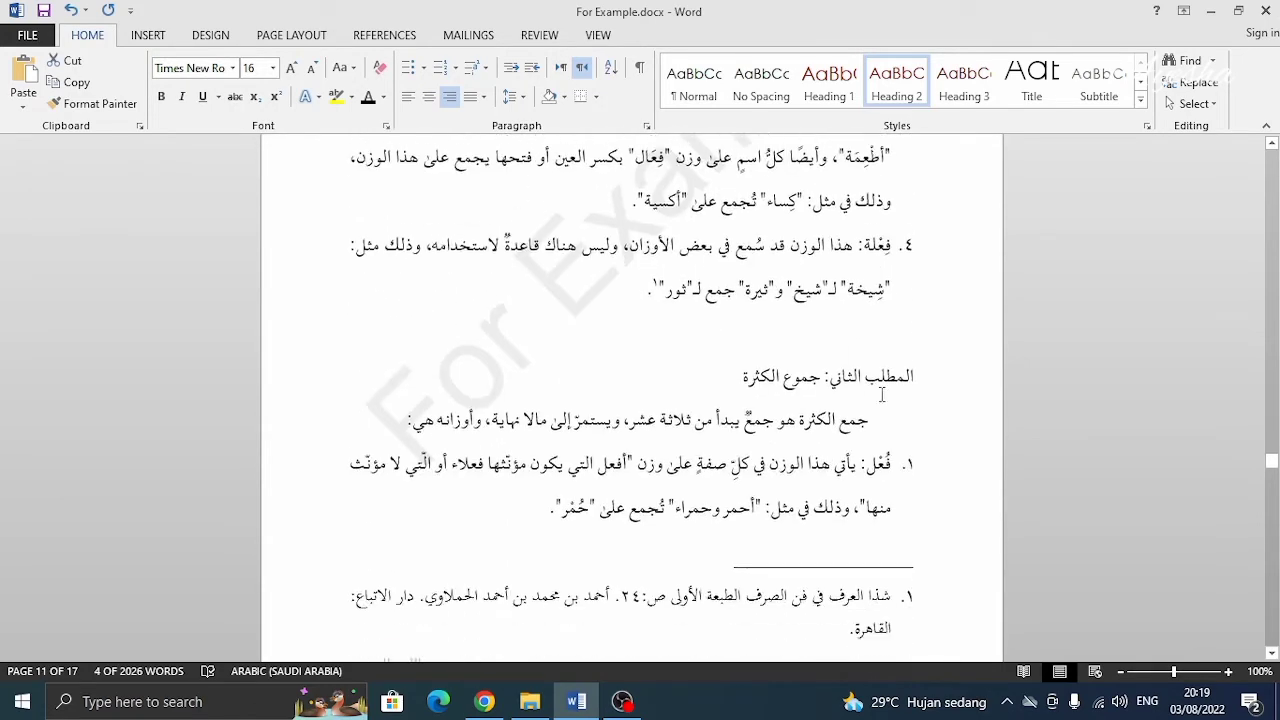
left_click_drag(893, 366, 744, 367)
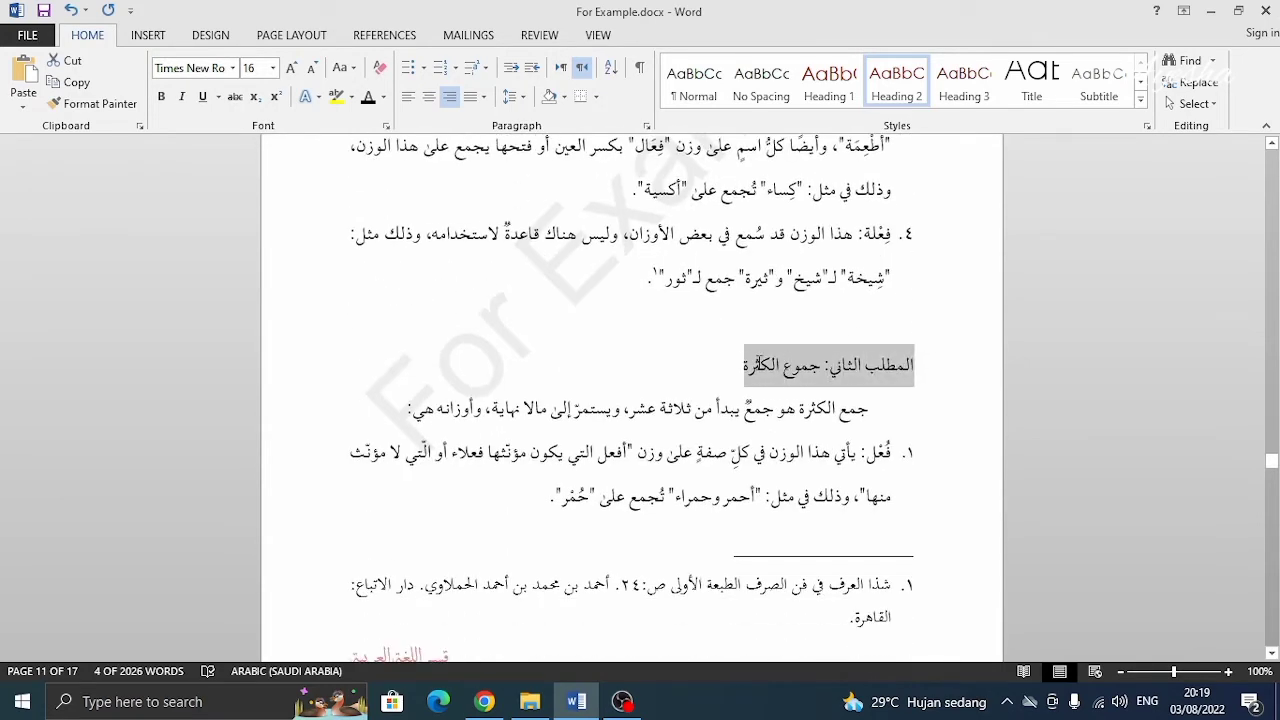
left_click(896, 80)
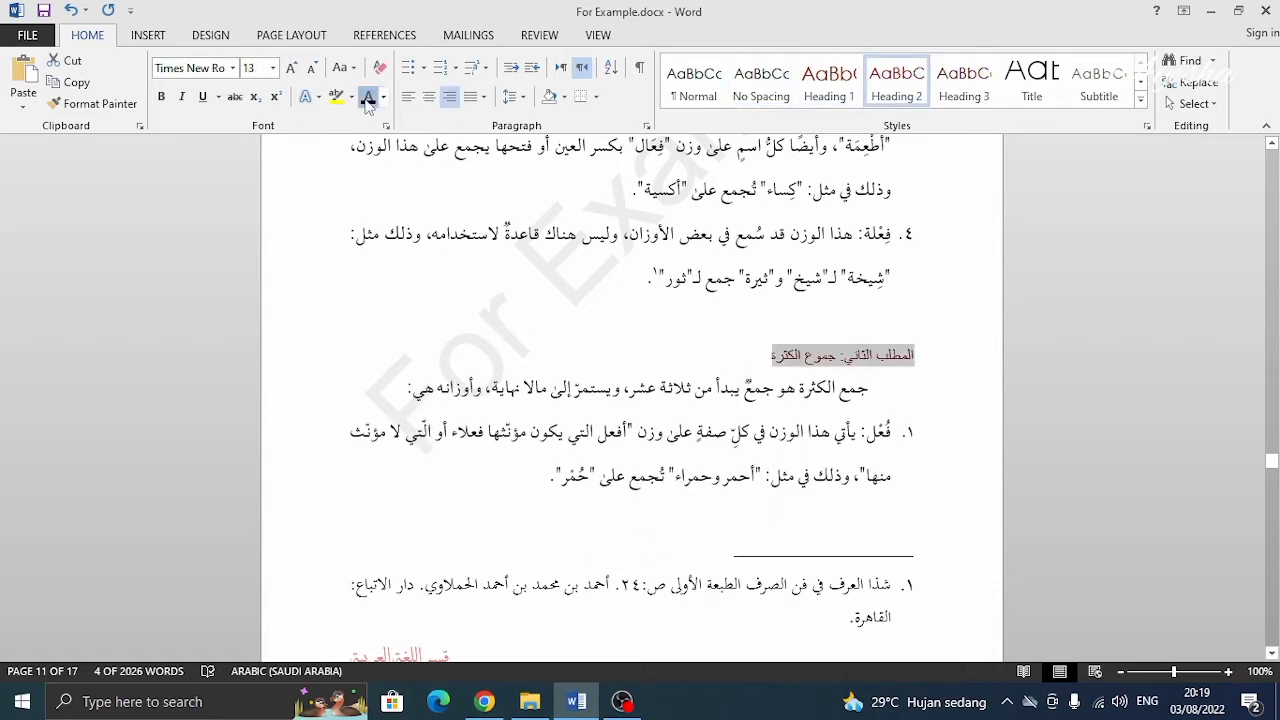
left_click(291, 68)
left_click(291, 68)
Switch the title lines "المبحث الخامس" and "الخاتمة" to the _Shebli font, then format them as centred, black Heading 1 text at 20 pt
scroll(812, 405, "down", 6)
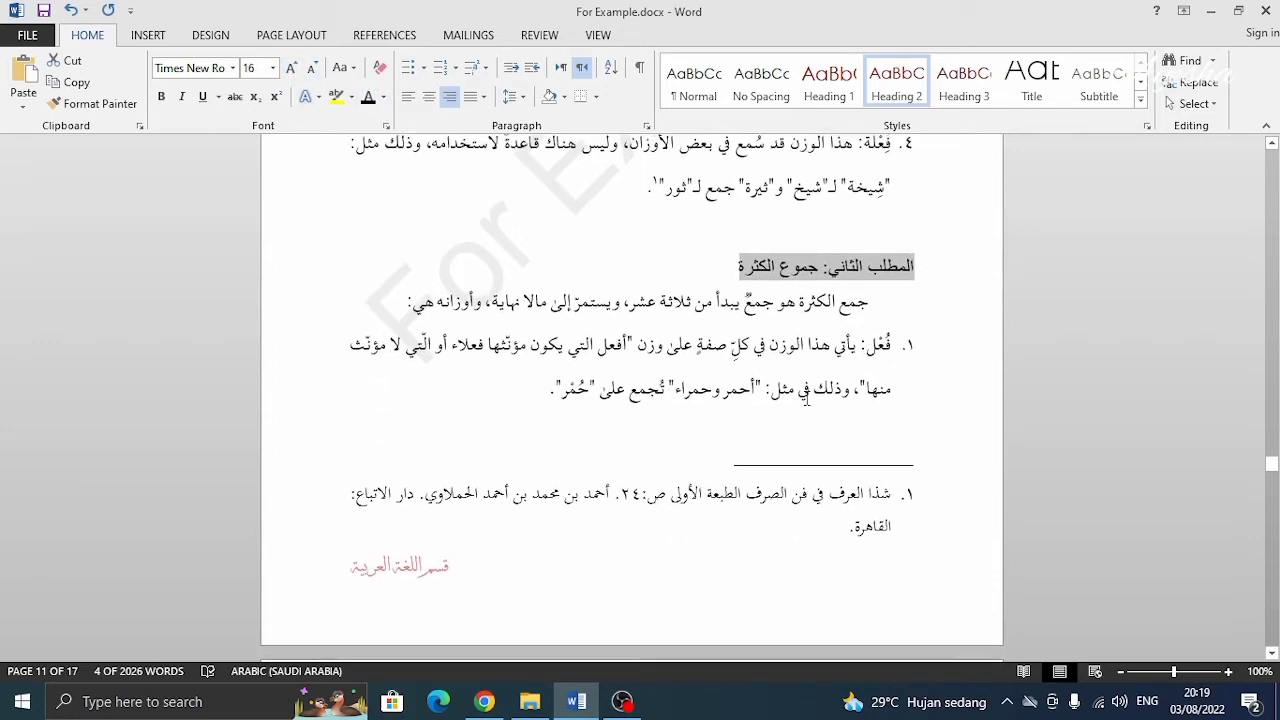
scroll(812, 405, "down", 16)
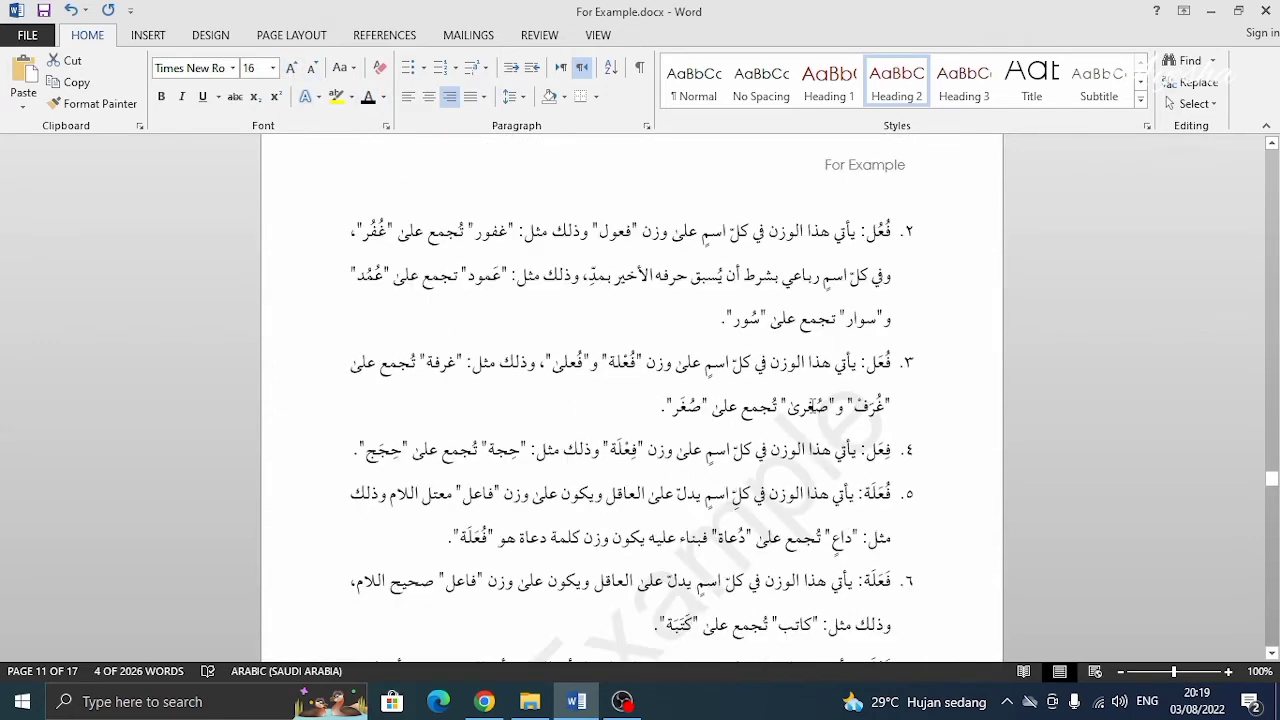
scroll(812, 405, "down", 16)
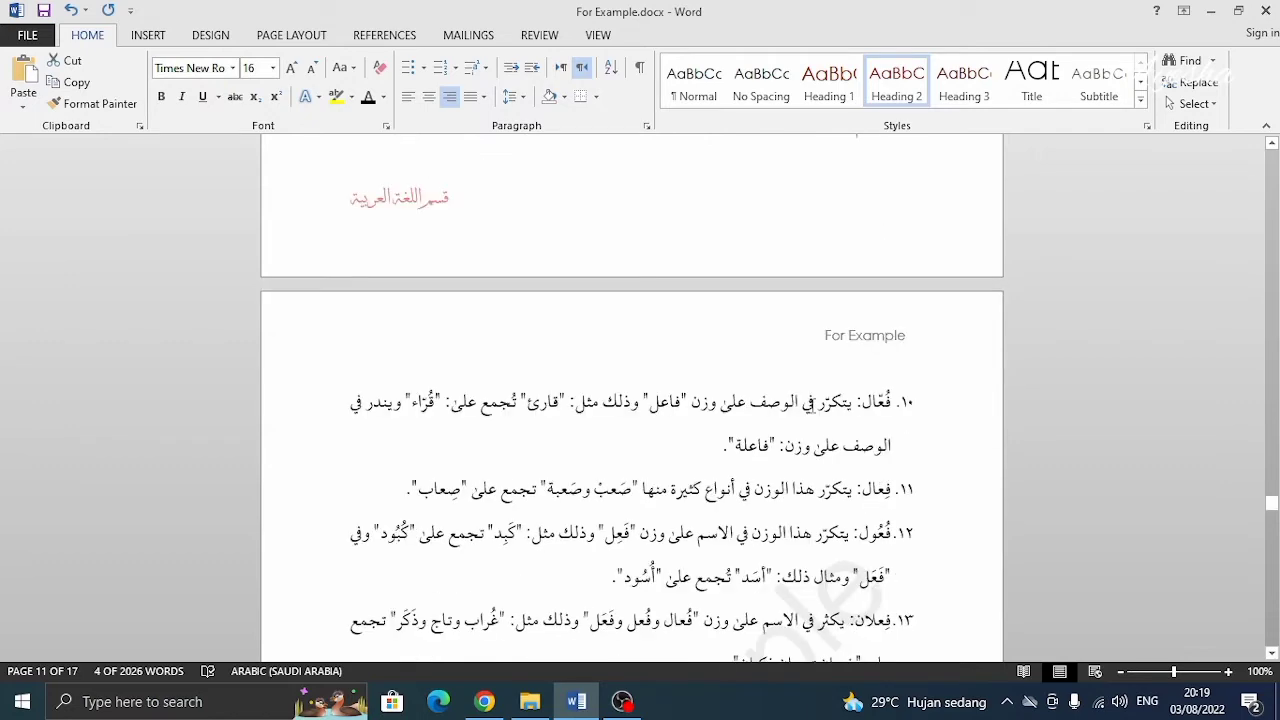
scroll(812, 405, "down", 16)
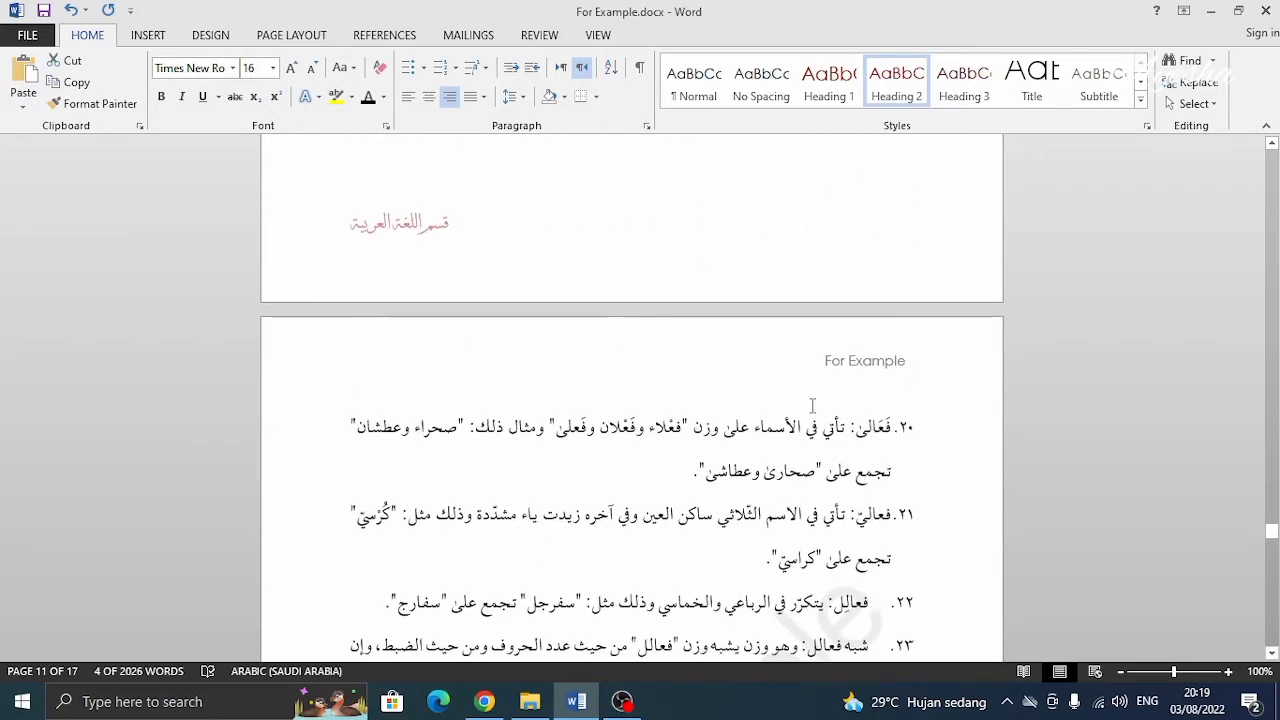
scroll(812, 405, "down", 12)
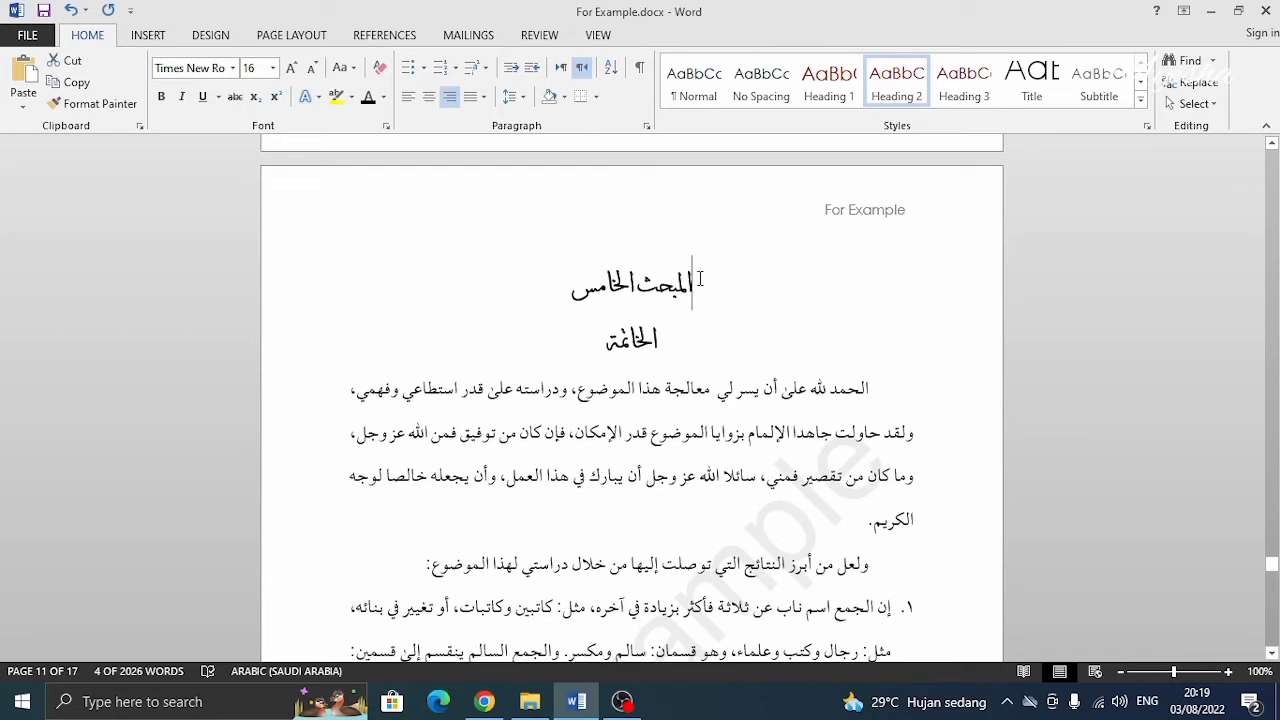
left_click_drag(700, 279, 608, 325)
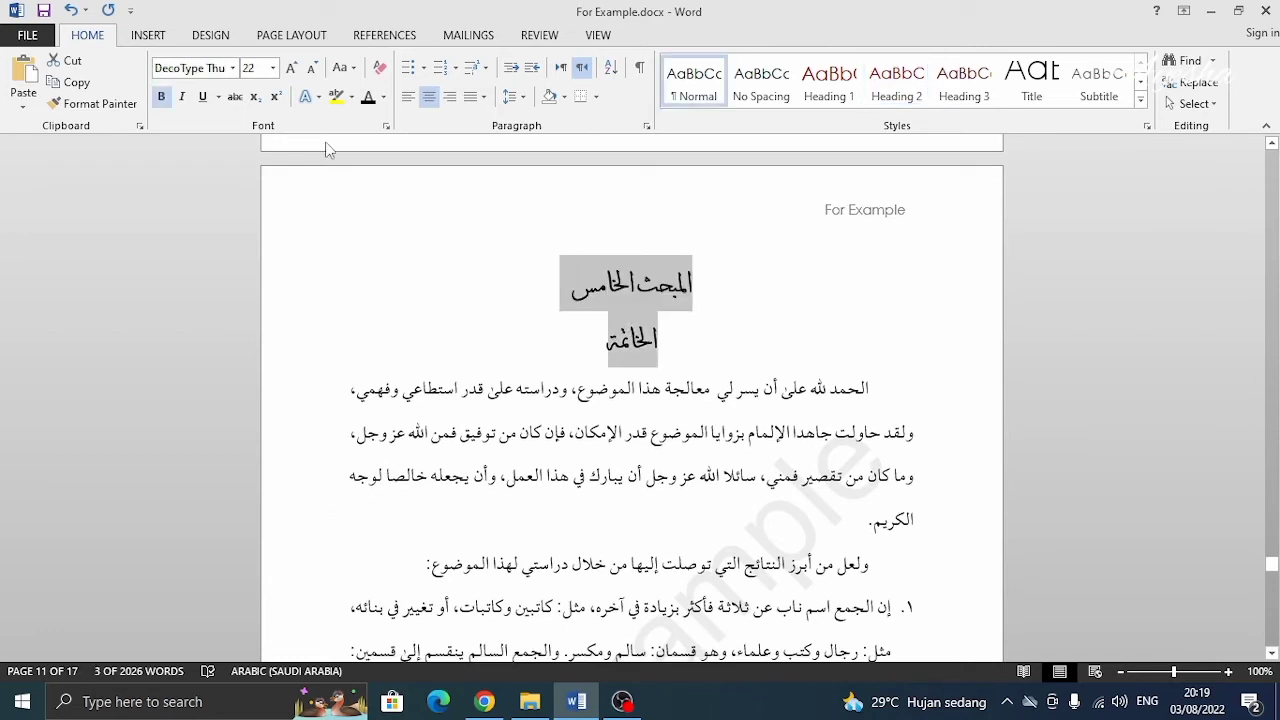
left_click(234, 67)
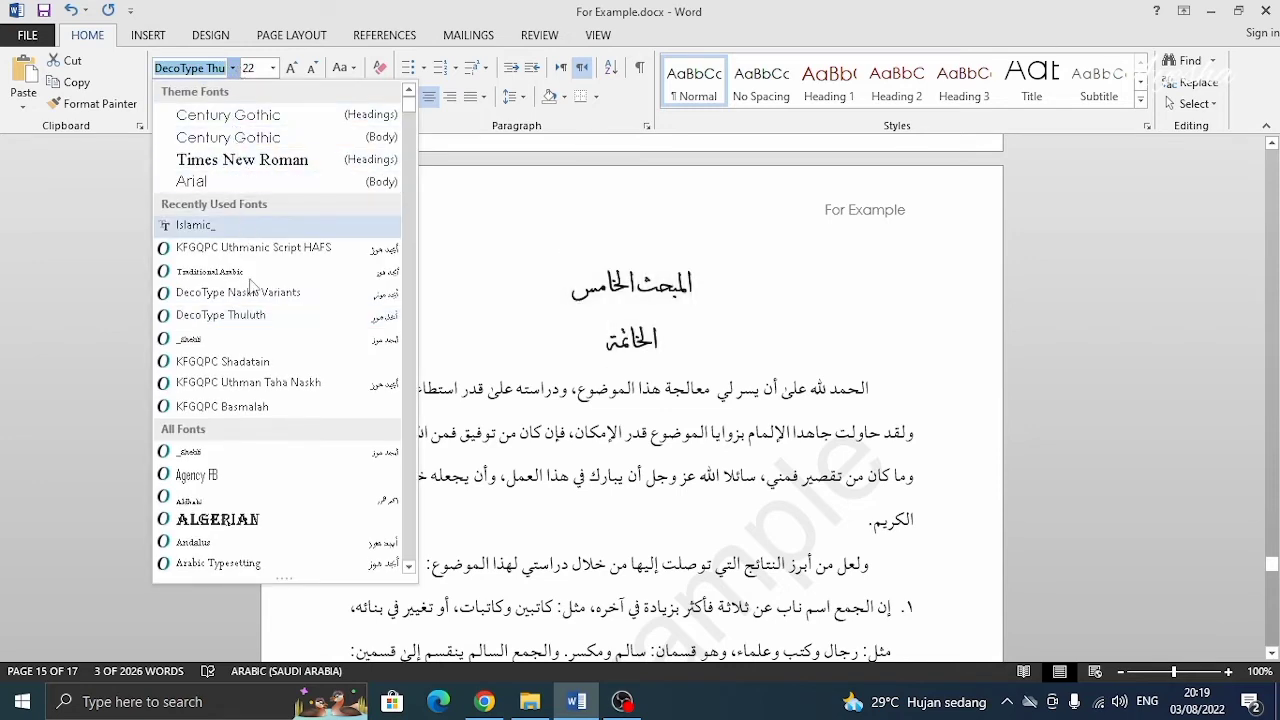
left_click(255, 340)
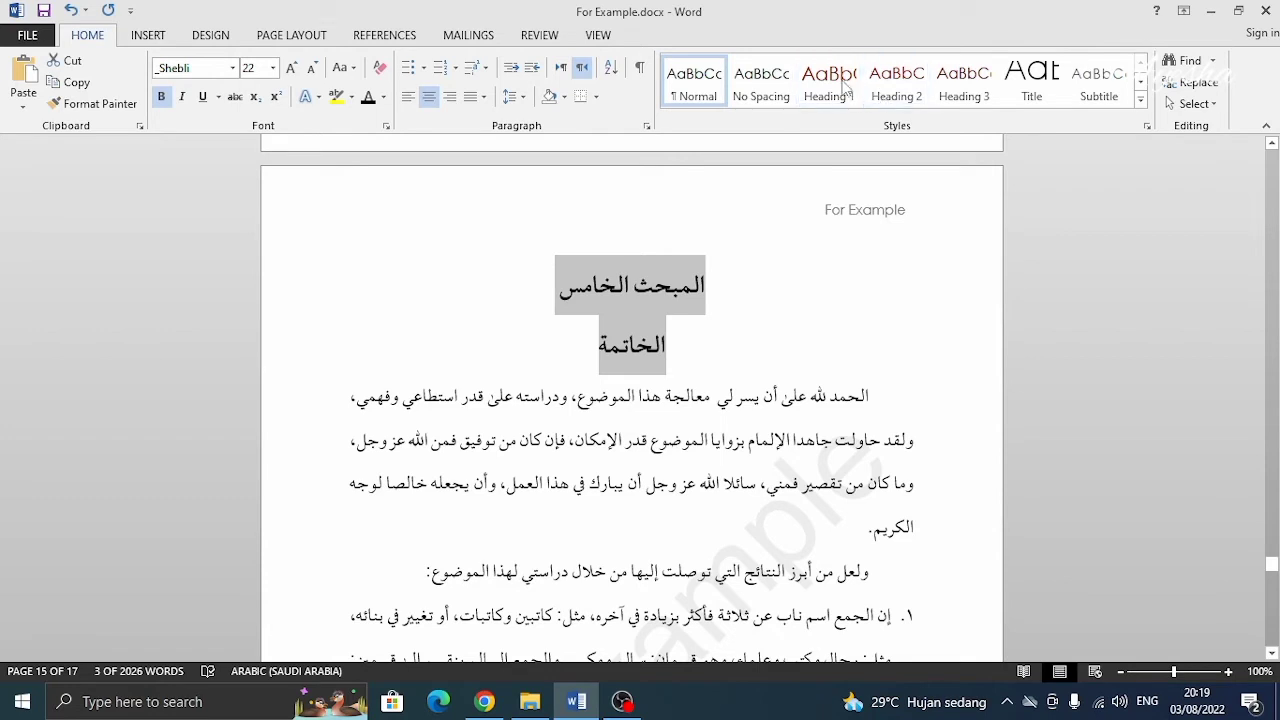
left_click(838, 86)
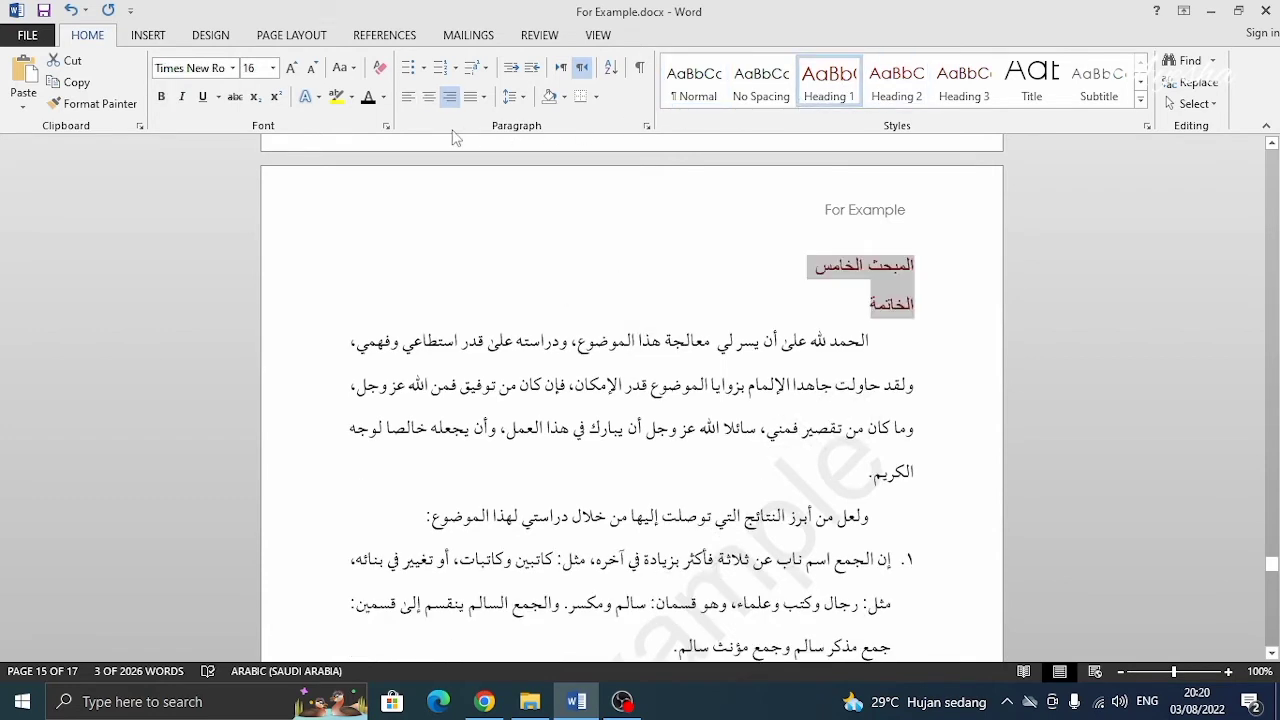
left_click(429, 97)
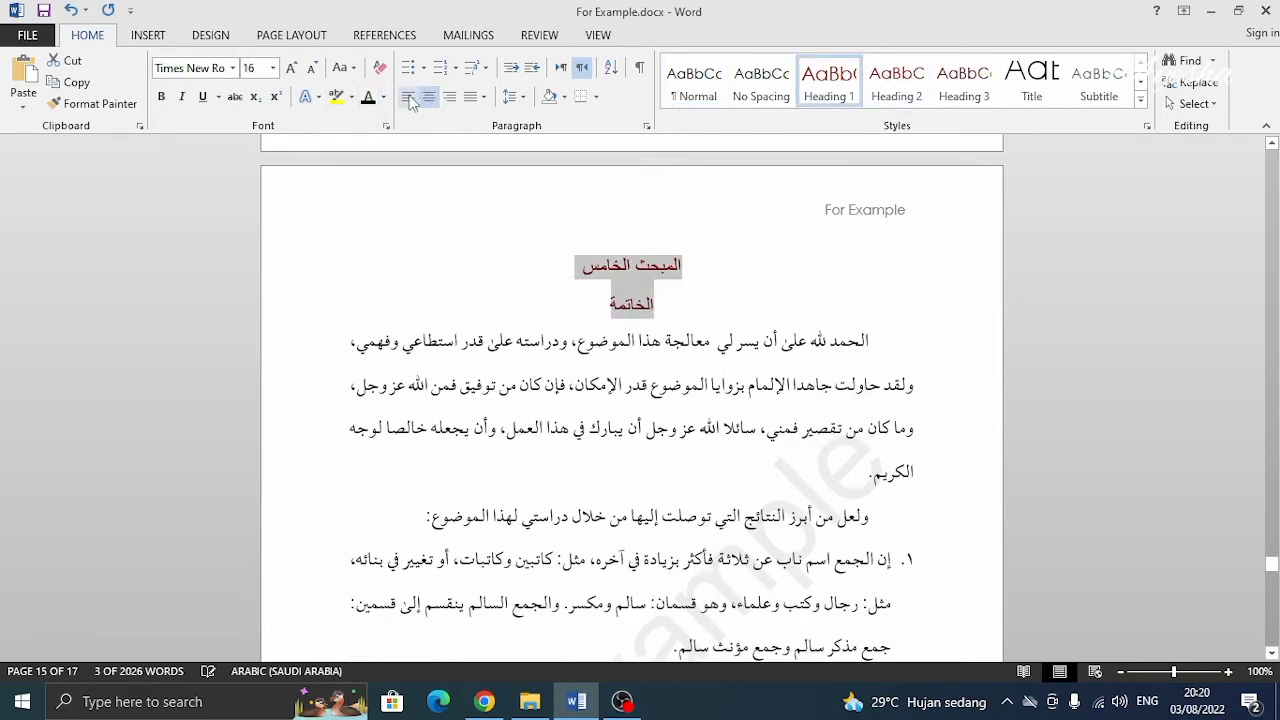
left_click(368, 97)
left_click(292, 69)
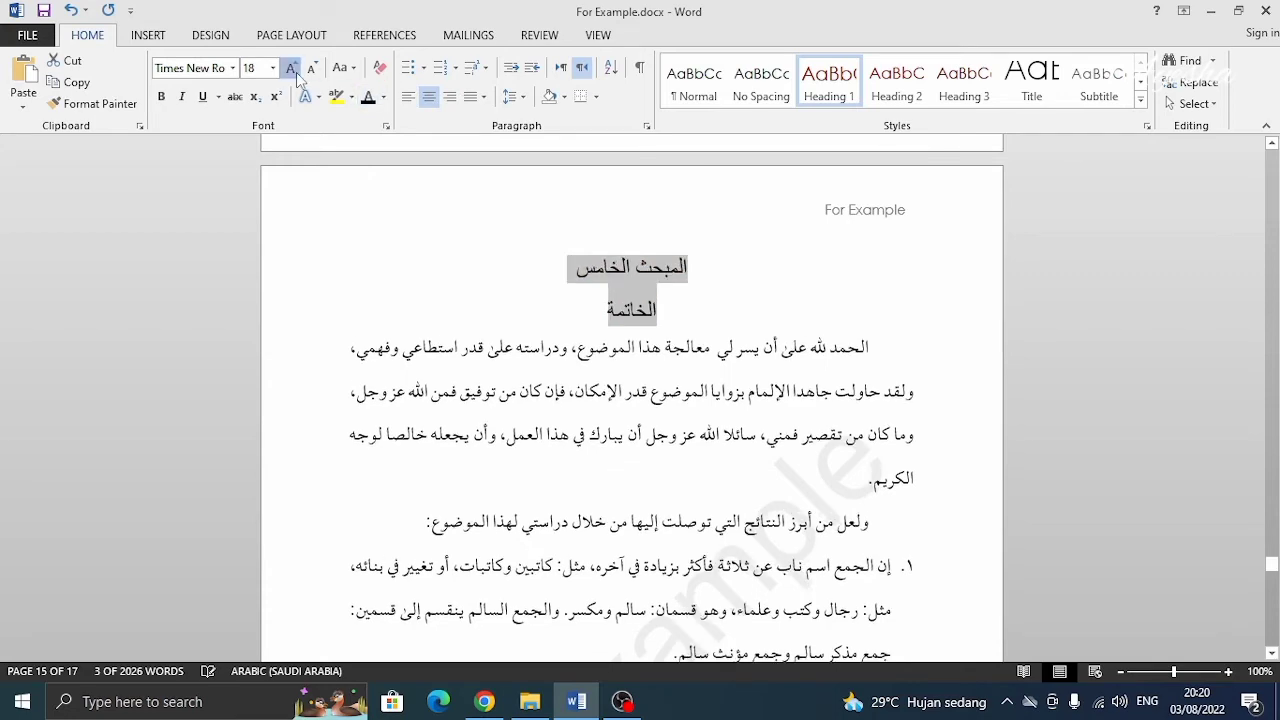
left_click(292, 69)
Format the title "المراجع" above the reference list as centred, black Heading 1 text at 20 pt
scroll(700, 289, "down", 8)
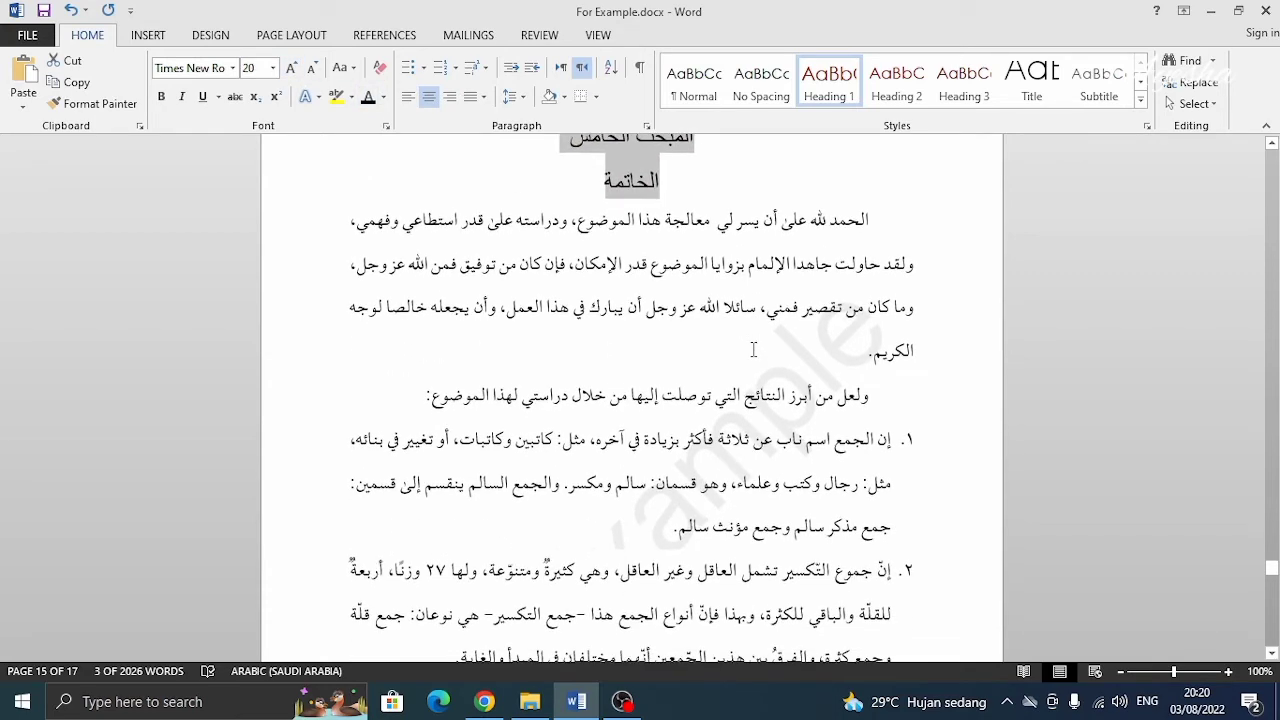
scroll(740, 360, "down", 10)
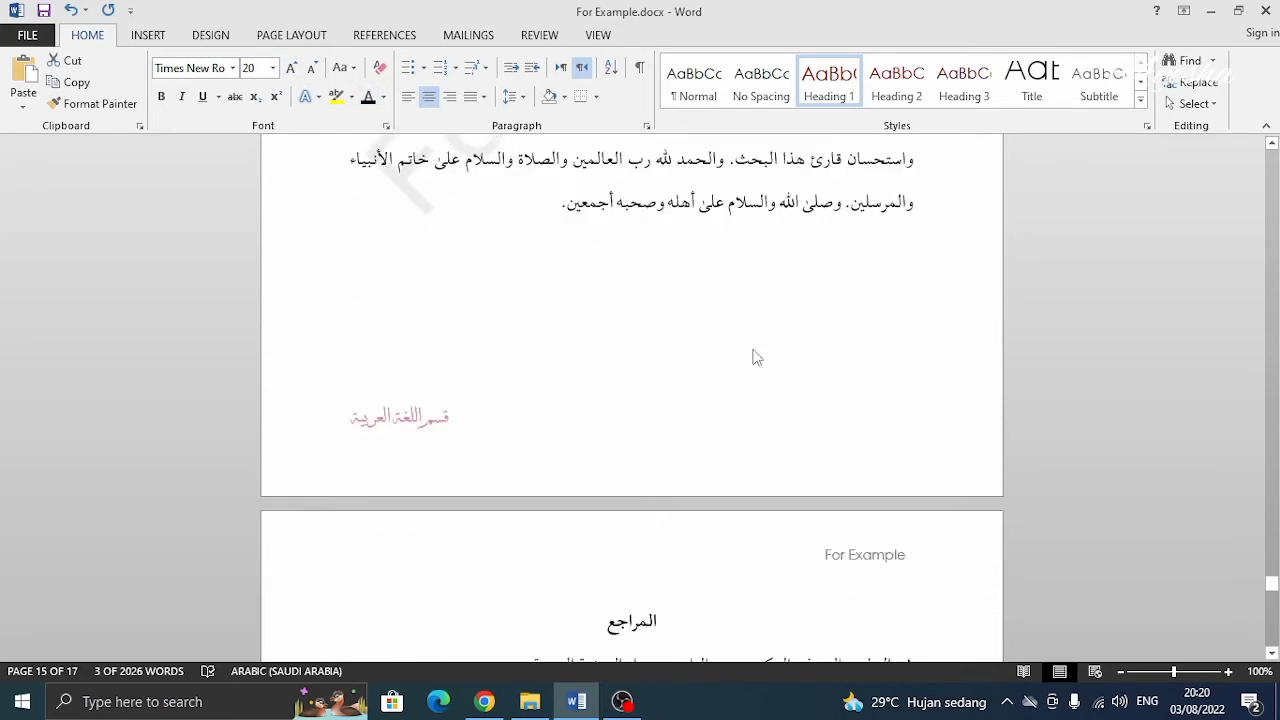
scroll(733, 367, "down", 4)
left_click_drag(671, 298, 604, 305)
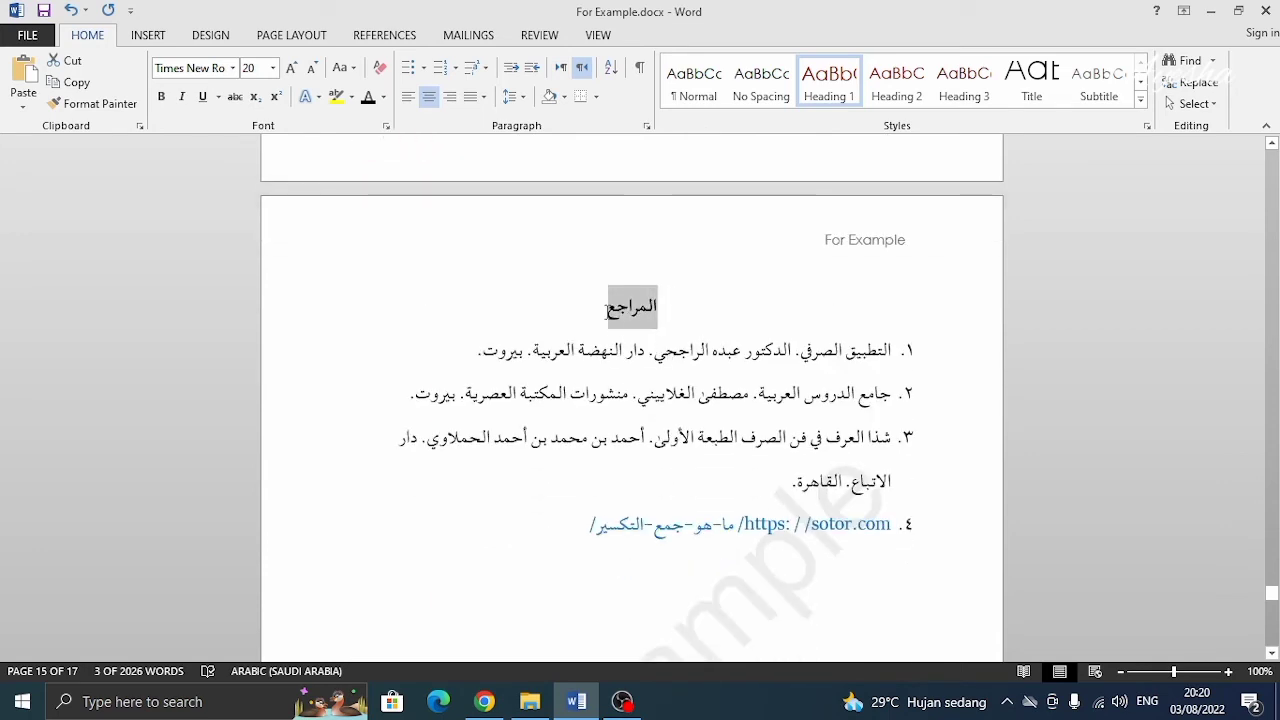
left_click(826, 103)
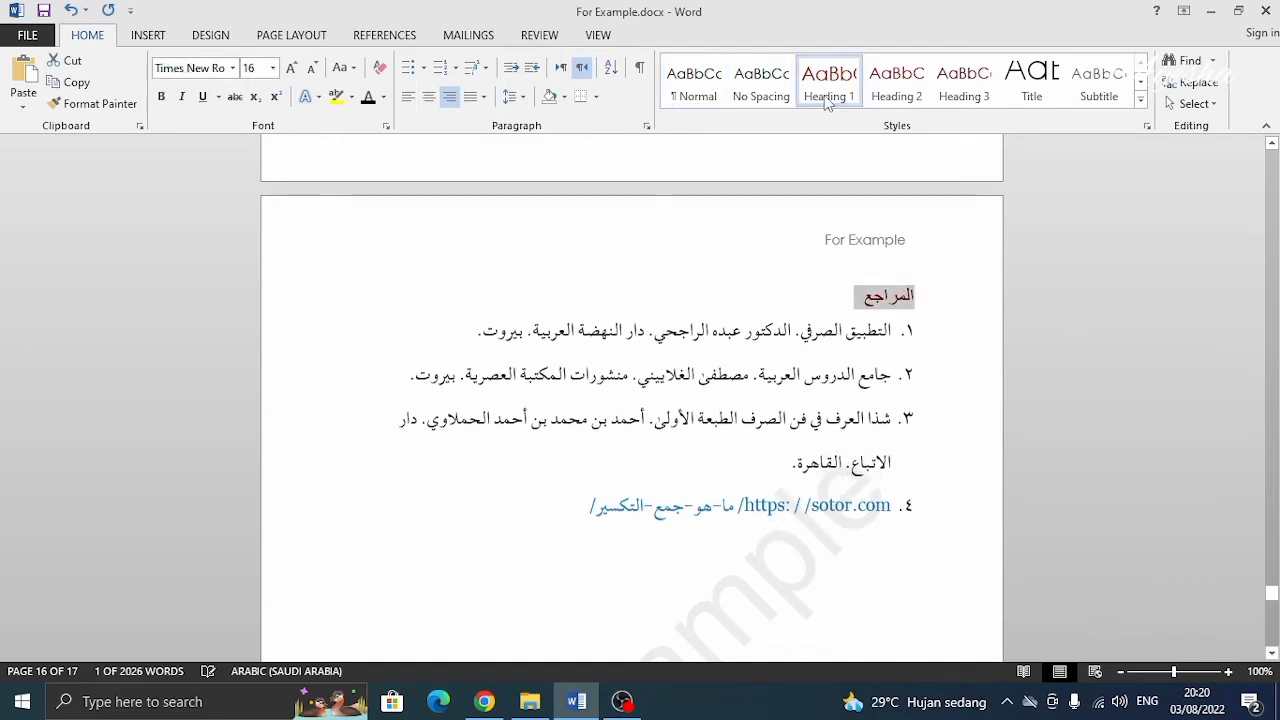
left_click(428, 96)
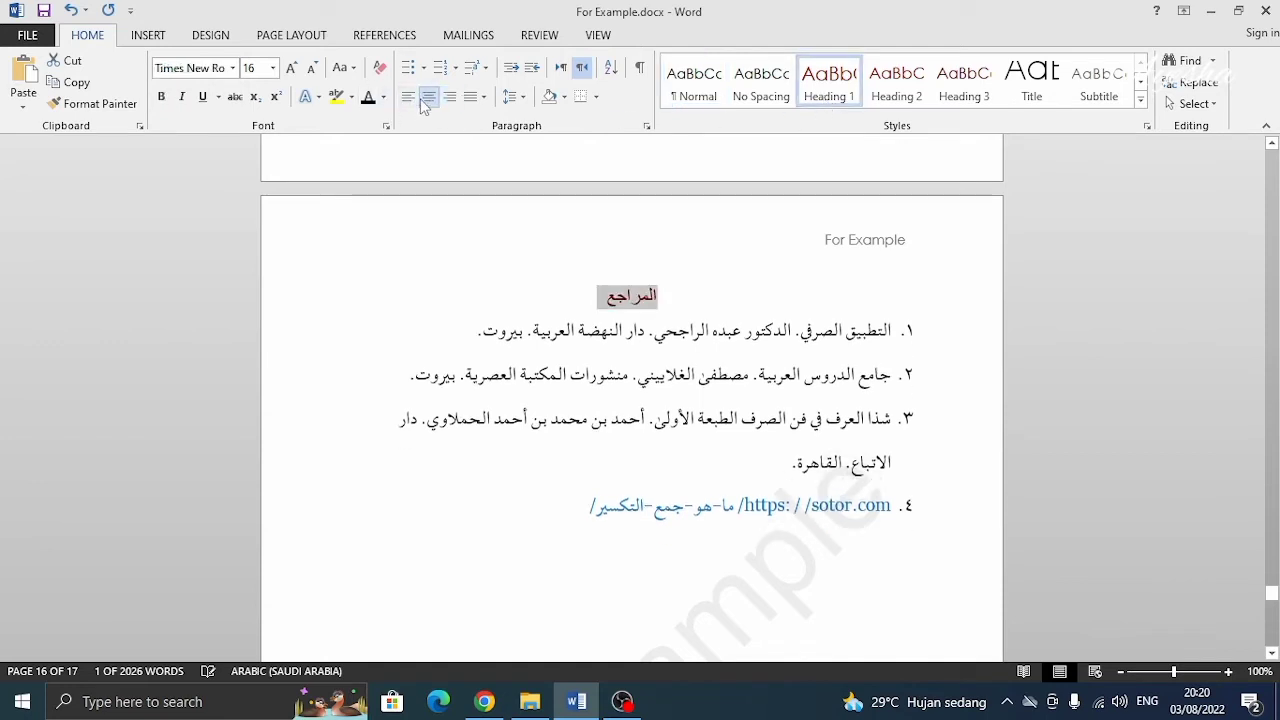
left_click(352, 97)
left_click(368, 97)
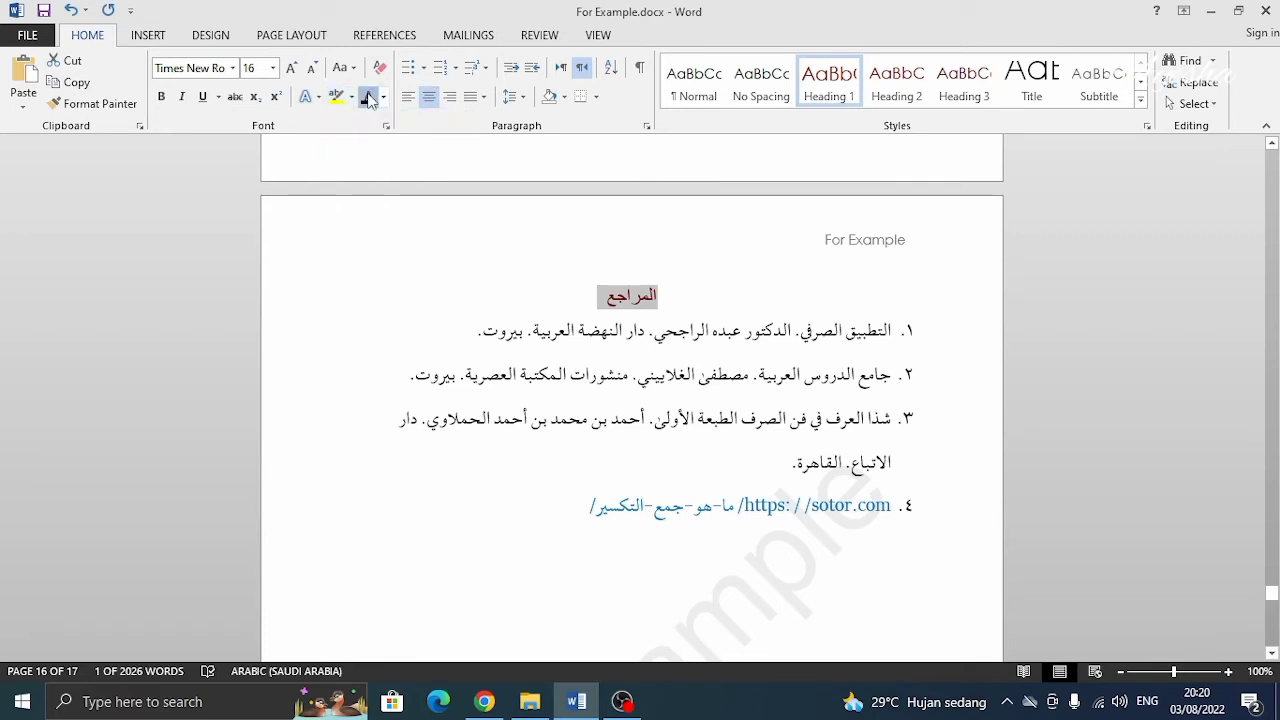
left_click(290, 70)
left_click(290, 70)
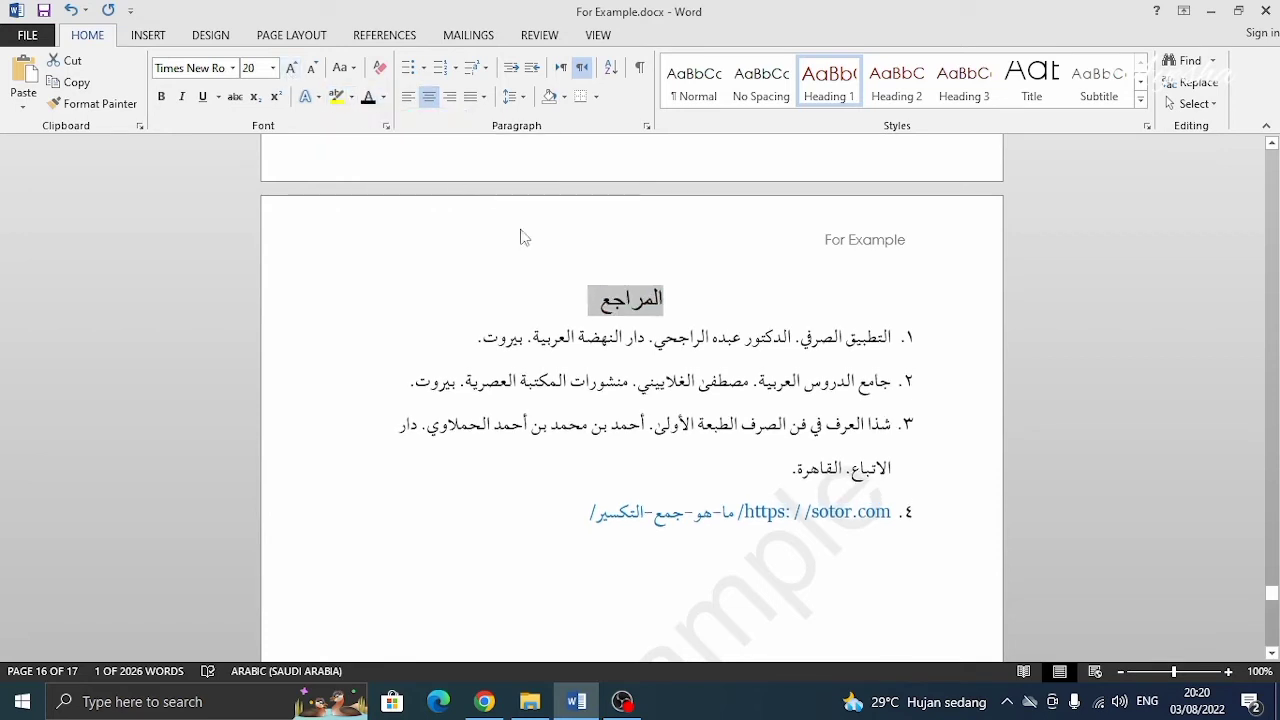
Format the title "الفهرس" on the last page as centred, black Heading 1 text at 20 pt
scroll(560, 228, "down", 3)
scroll(632, 362, "down", 20)
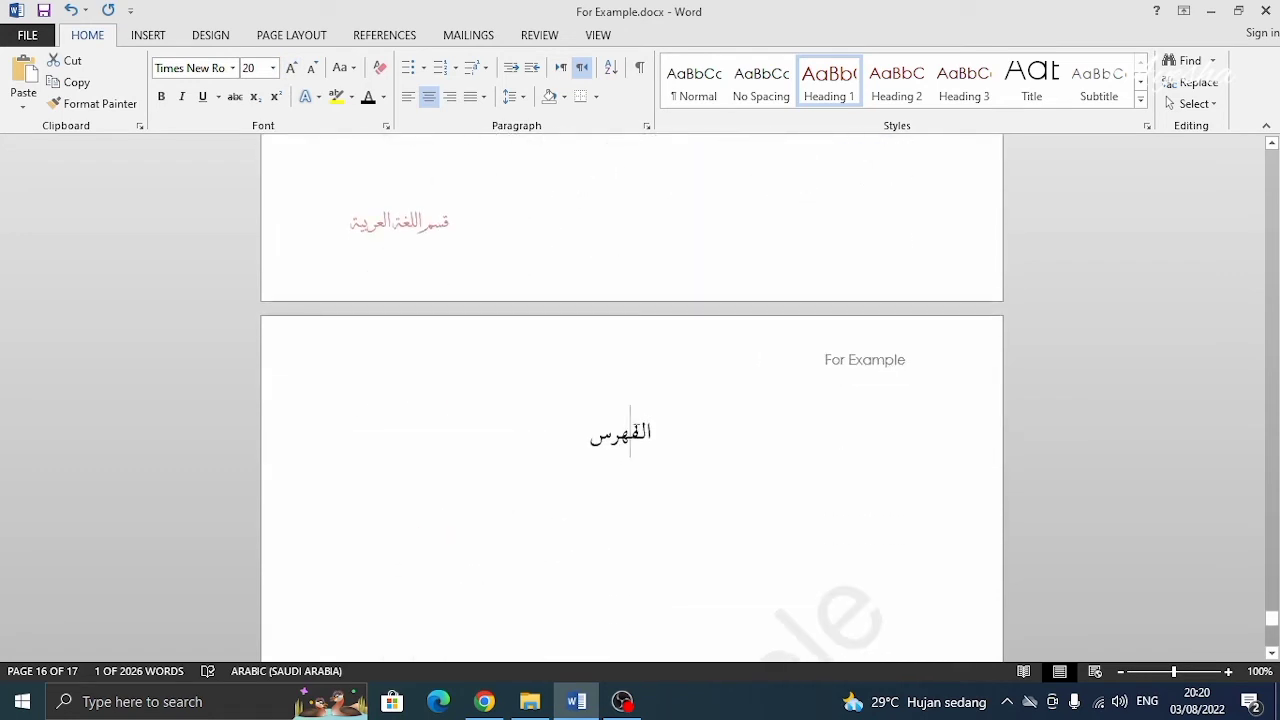
double_click(632, 432)
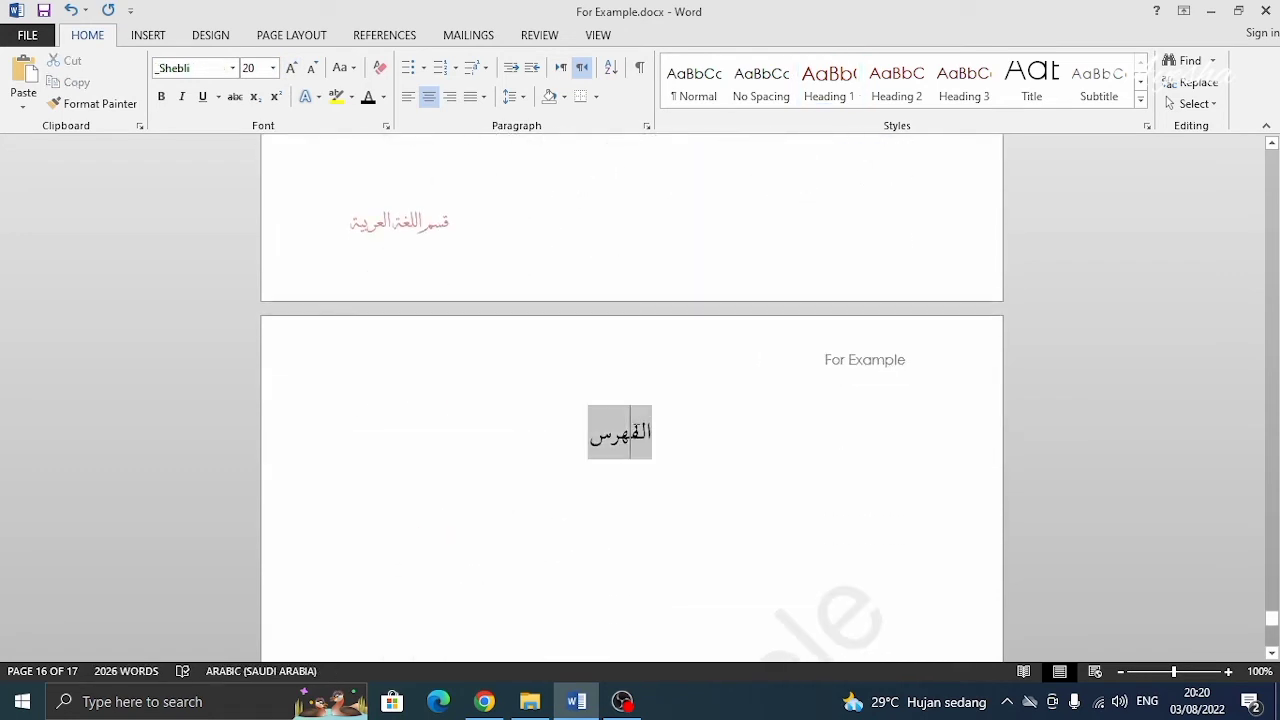
left_click(838, 100)
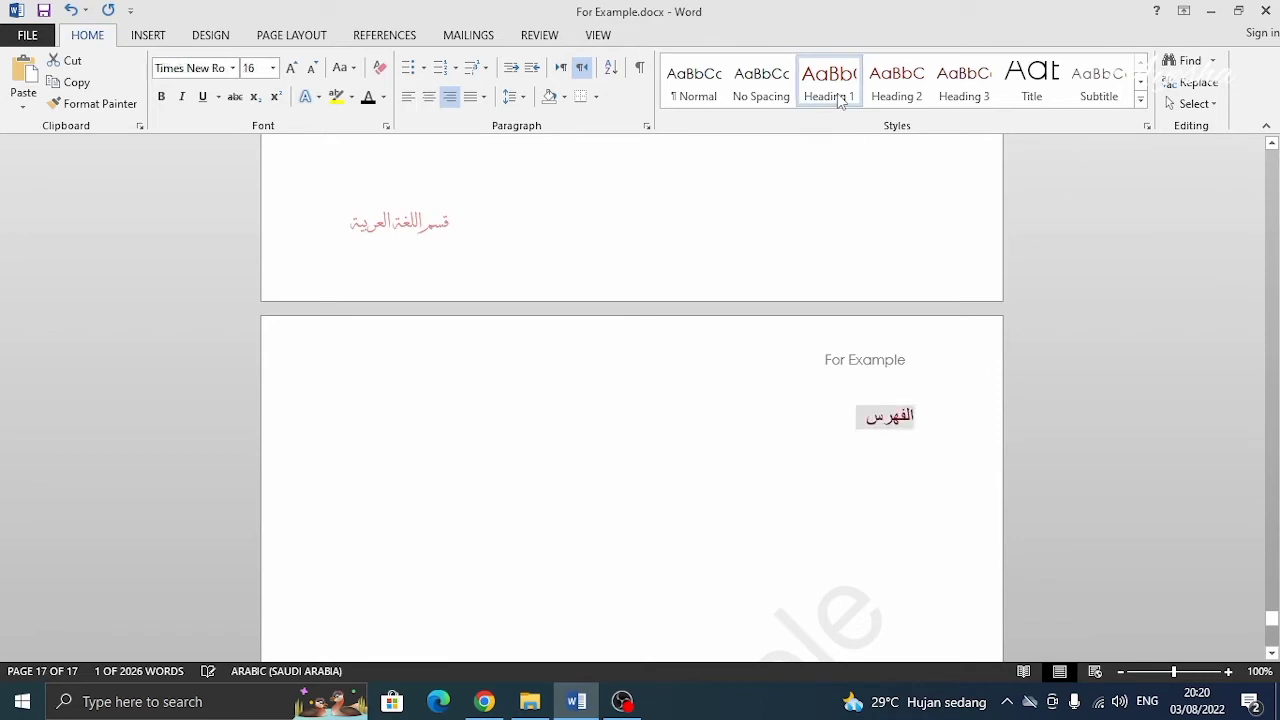
left_click(428, 97)
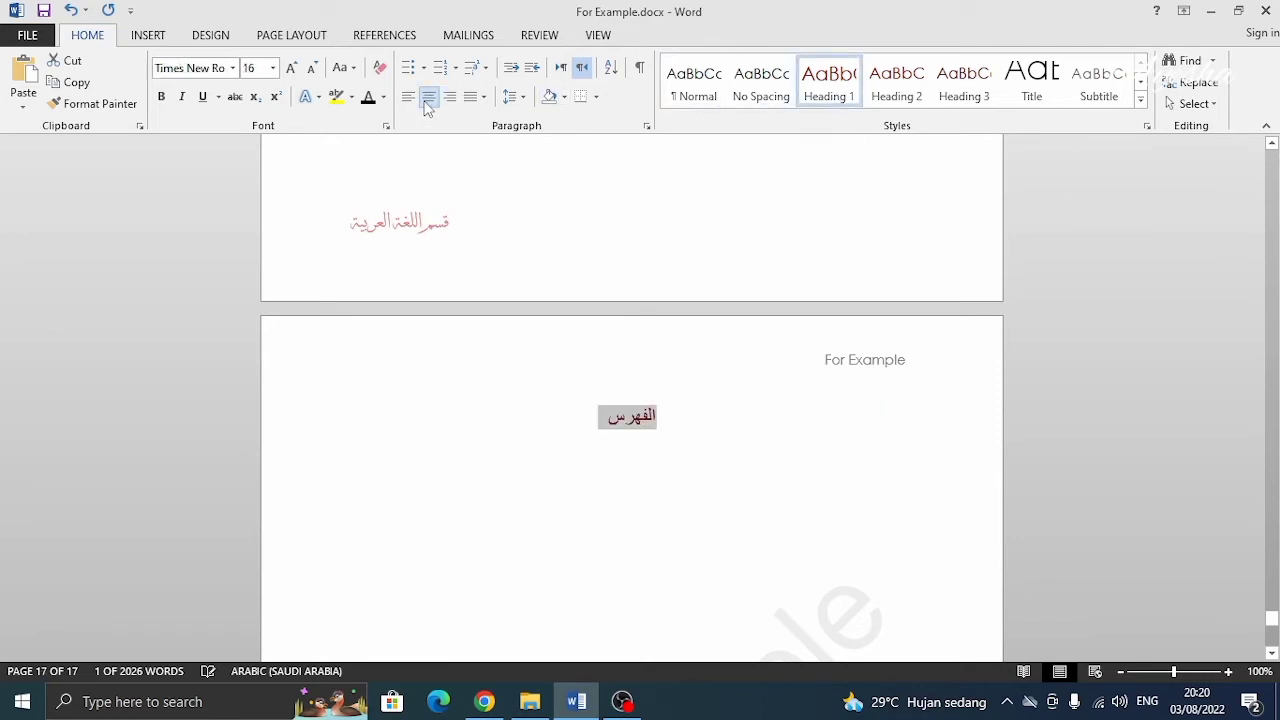
left_click(366, 97)
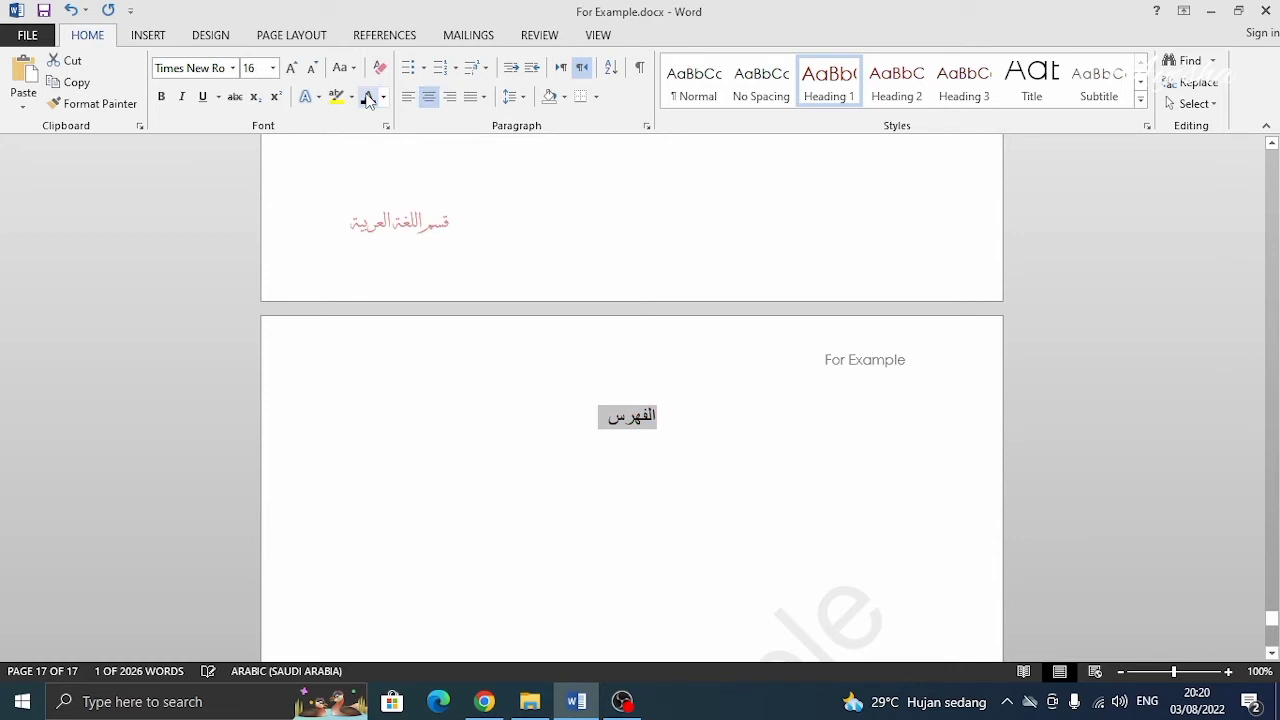
left_click(291, 69)
left_click(291, 69)
Insert an Automatic Table 1 table of contents on the empty line below the title "الفهرس"
scroll(848, 388, "down", 5)
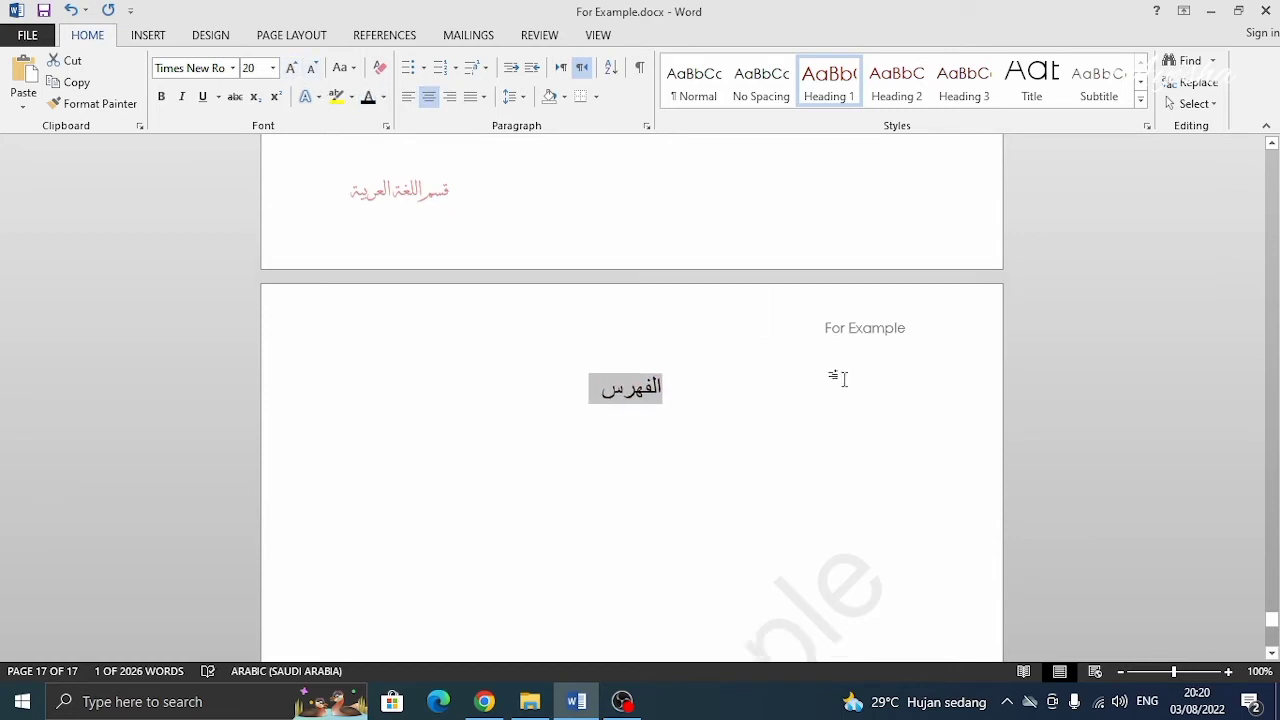
scroll(848, 398, "down", 5)
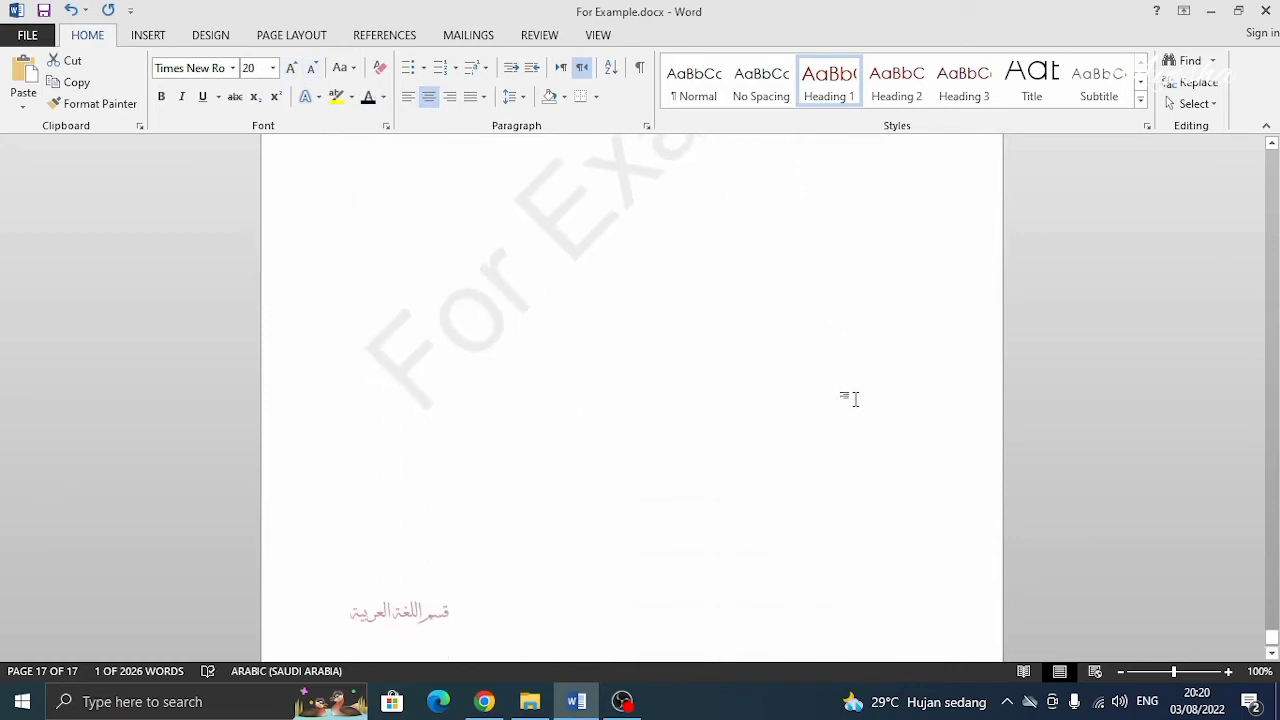
scroll(848, 398, "up", 5)
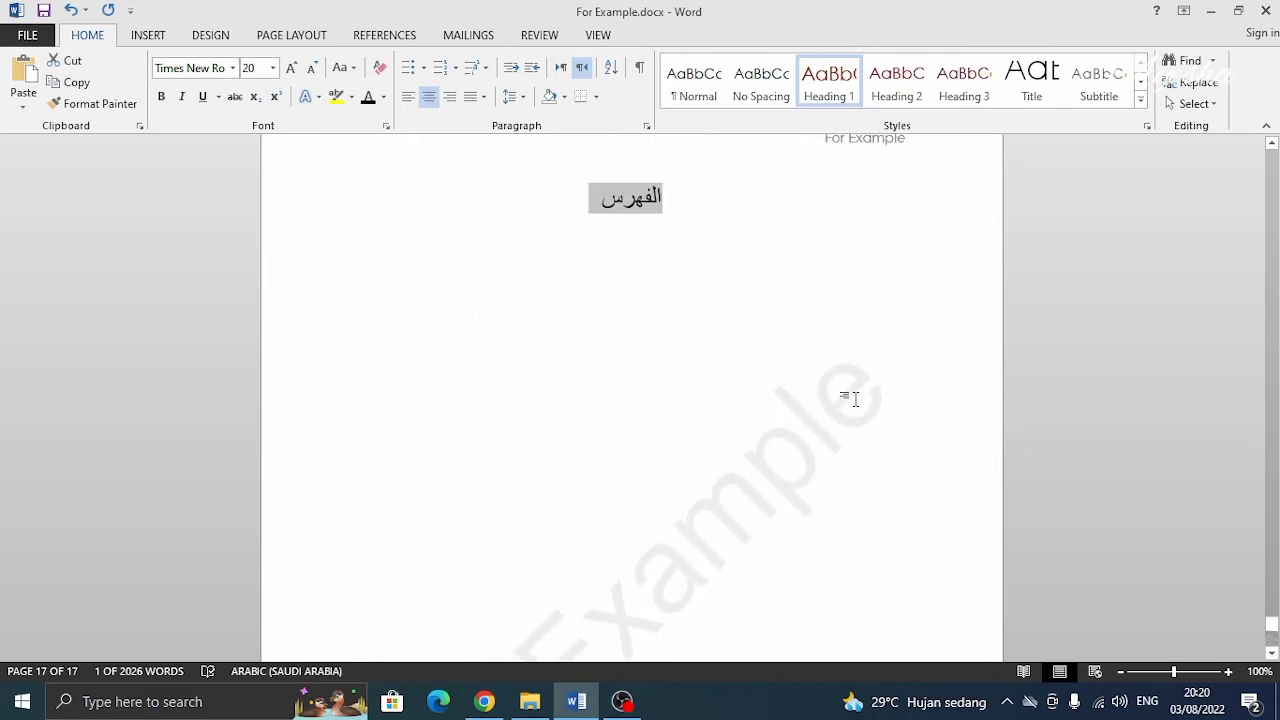
key("Down")
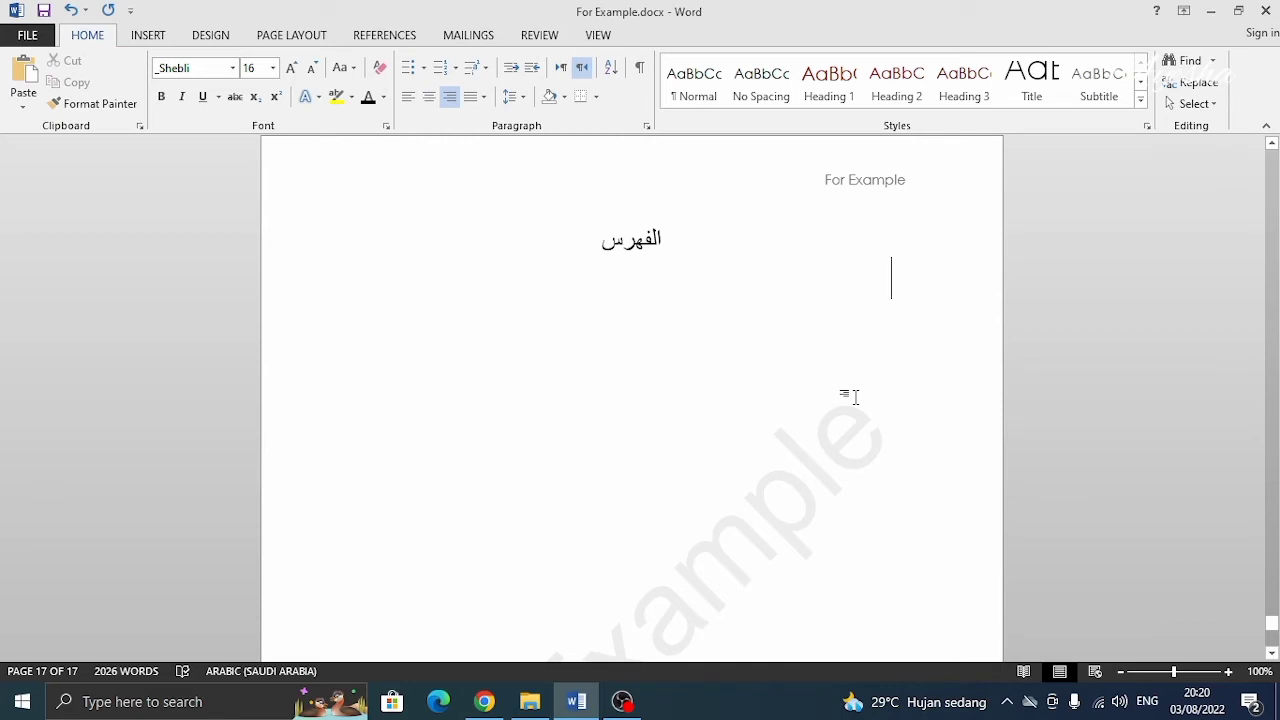
left_click(395, 36)
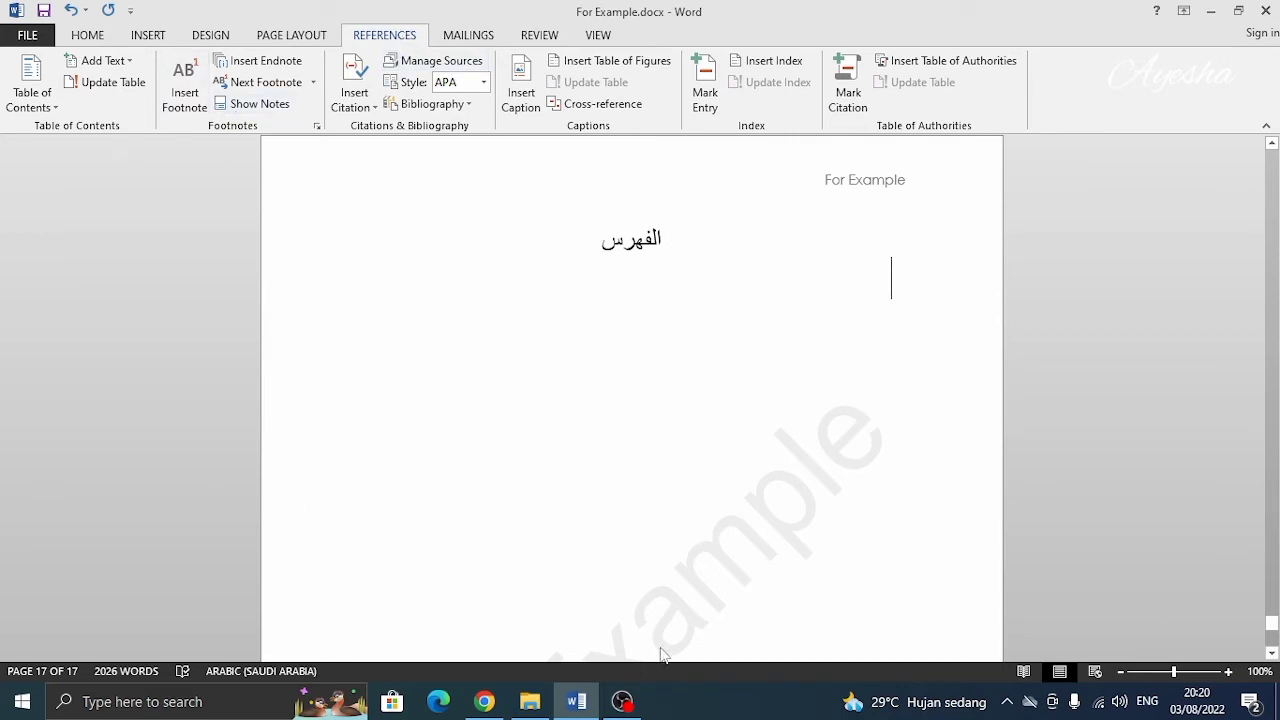
left_click(38, 100)
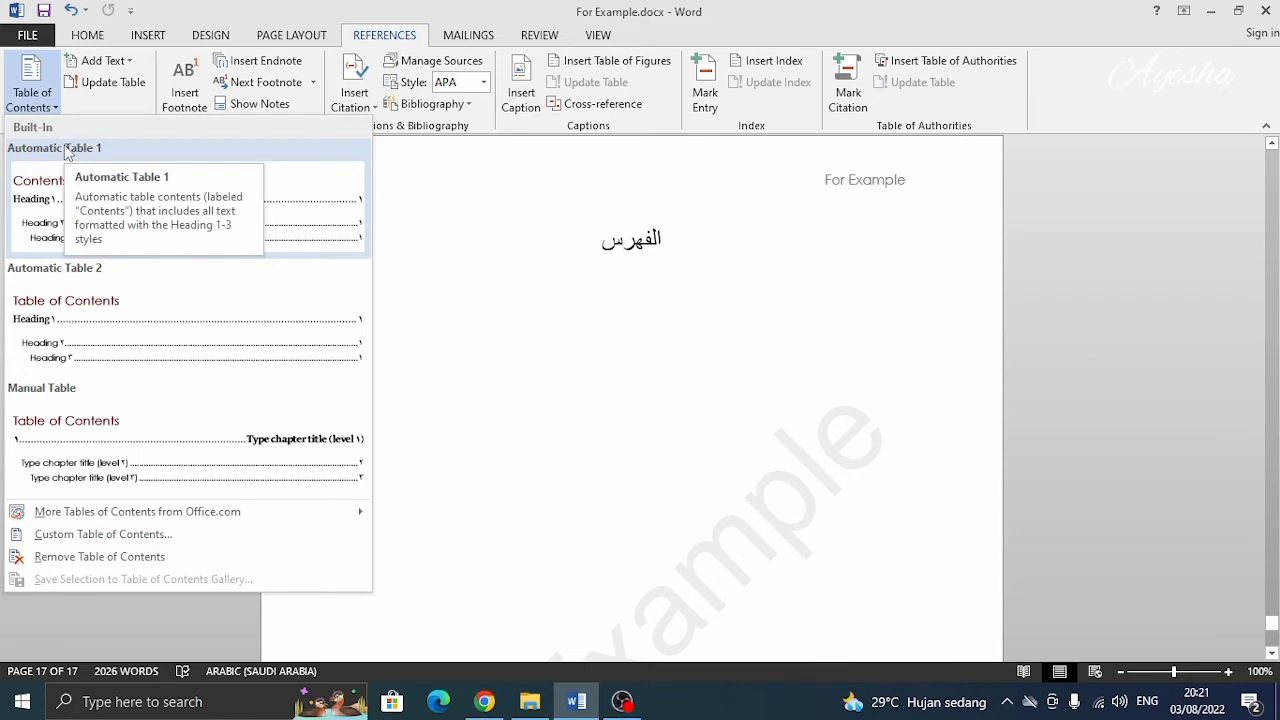
left_click(66, 150)
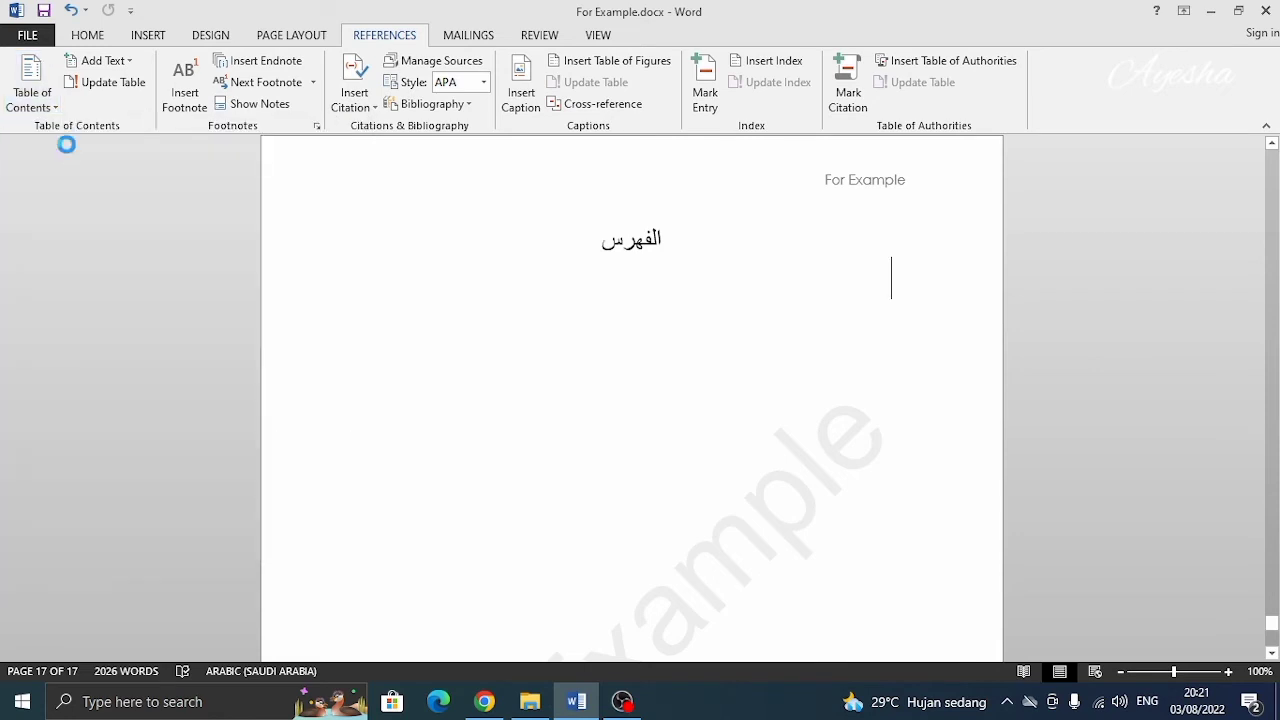
Delete the "Contents" heading above the entries of the inserted table of contents
scroll(955, 364, "up", 5)
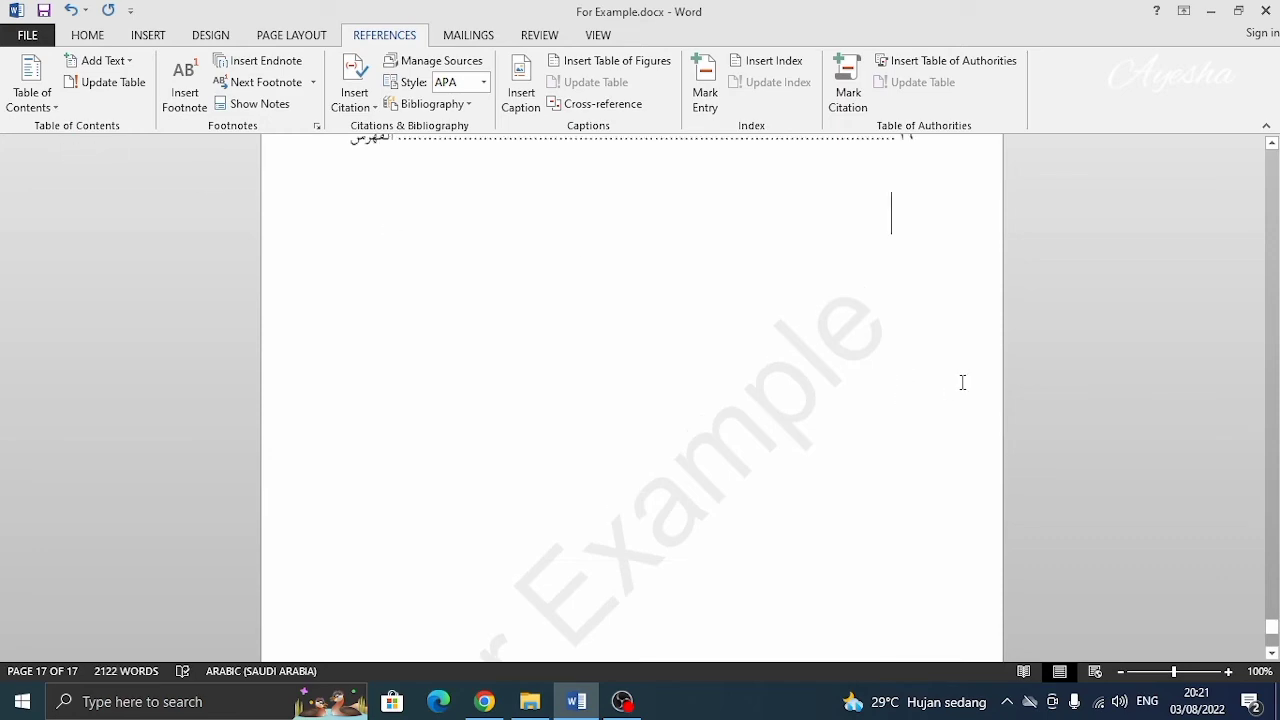
scroll(955, 364, "up", 10)
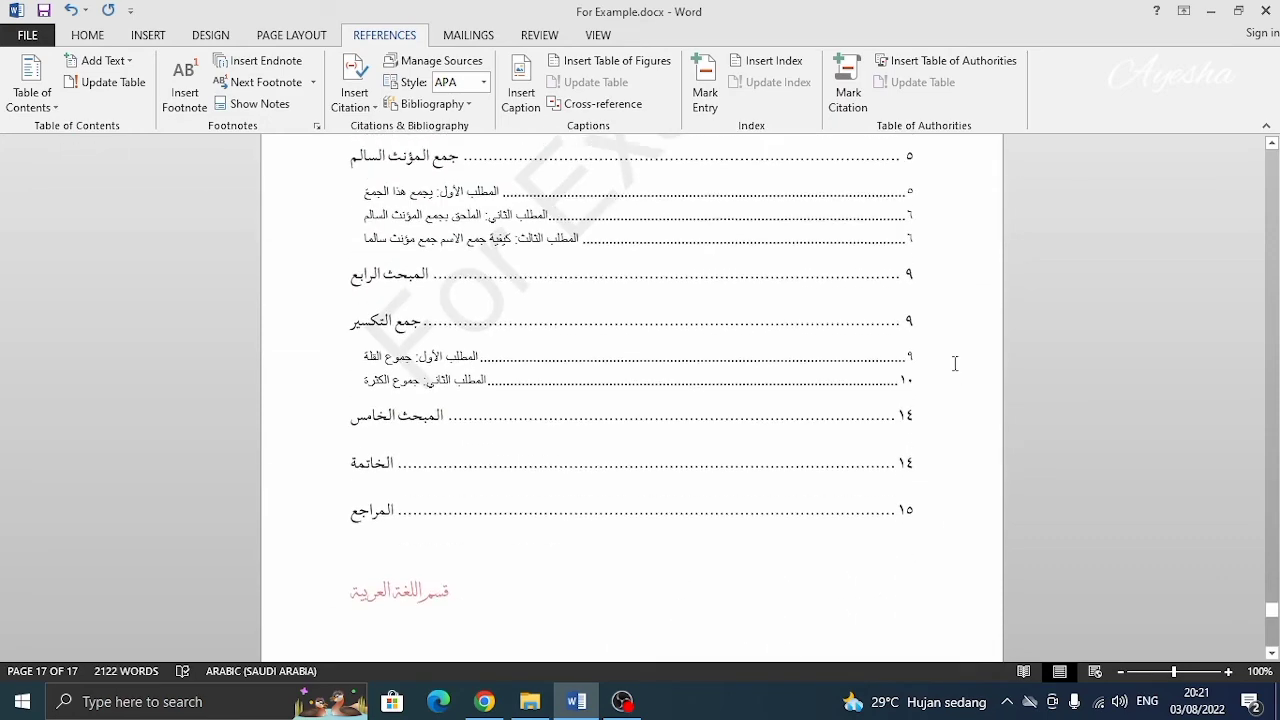
scroll(955, 364, "up", 3)
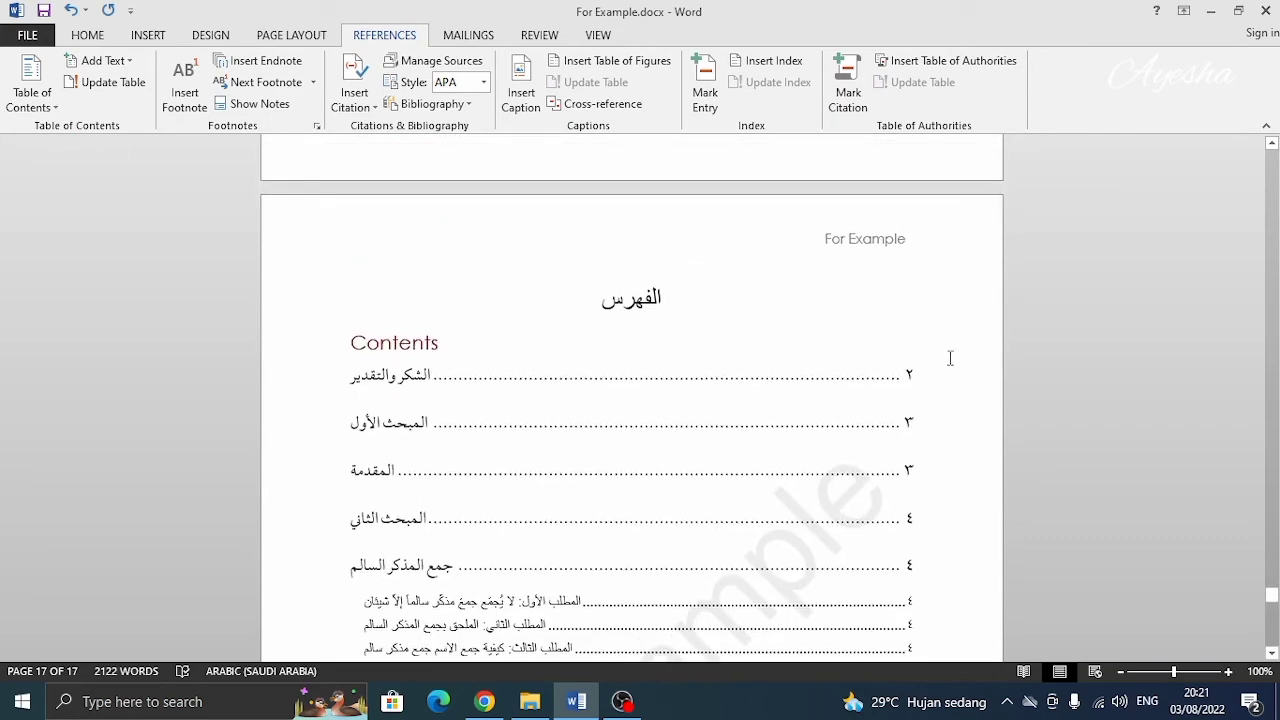
left_click(452, 340)
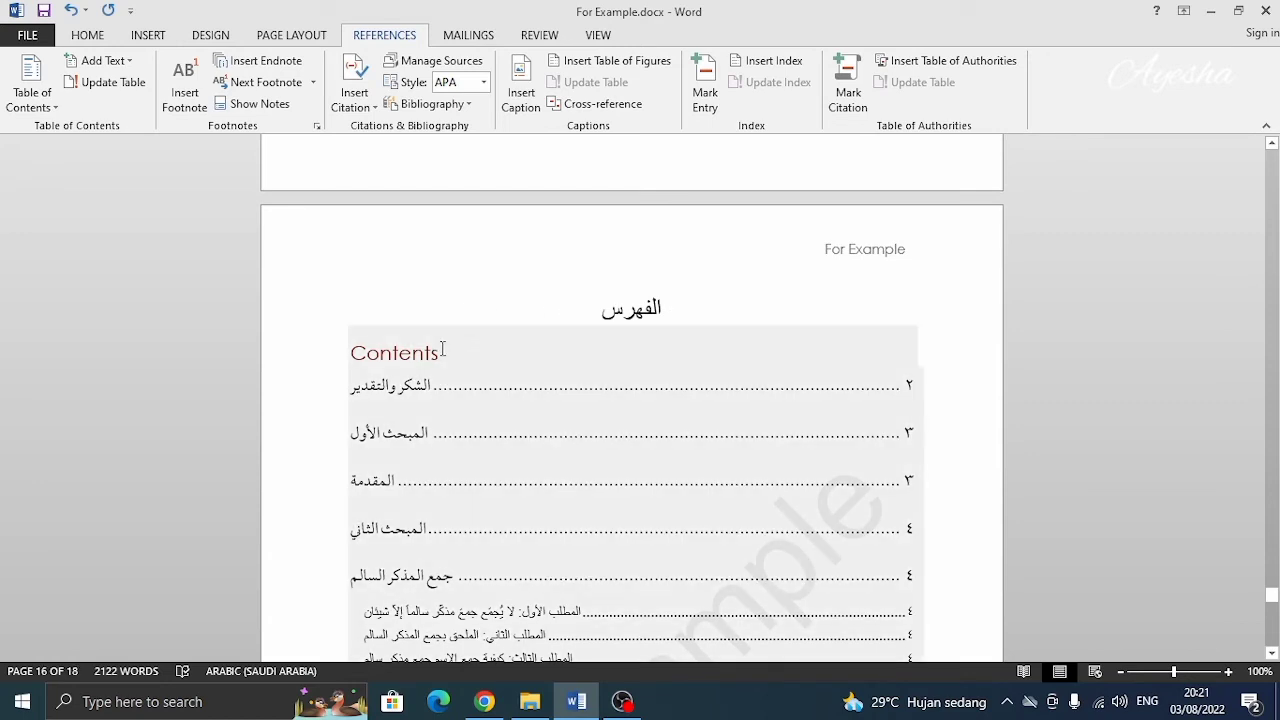
right_click(439, 350)
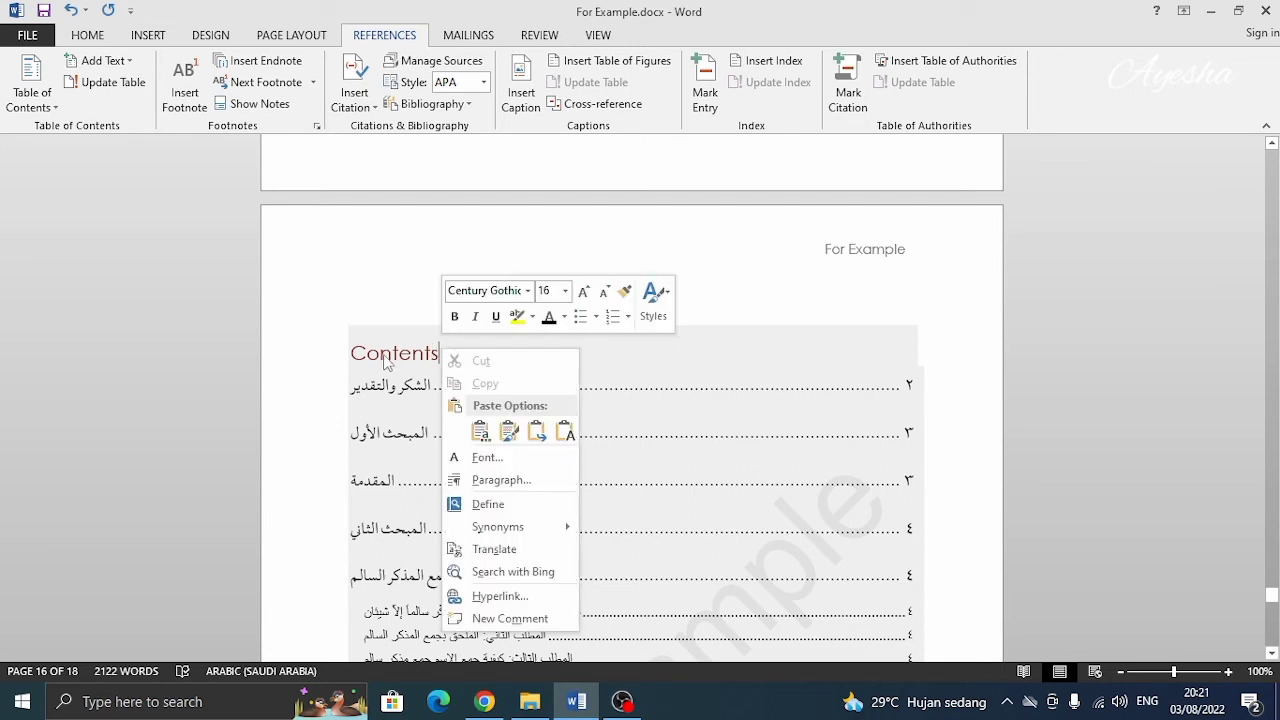
left_click(349, 331)
double_click(443, 351)
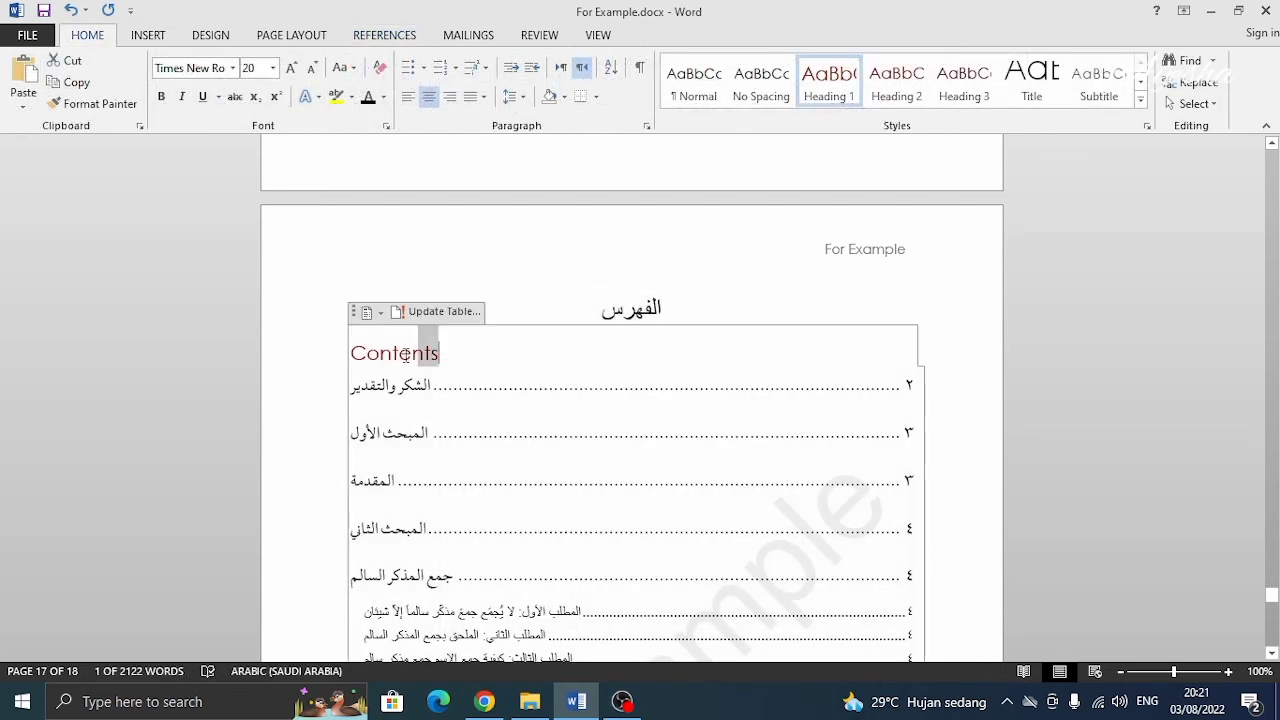
key("Delete")
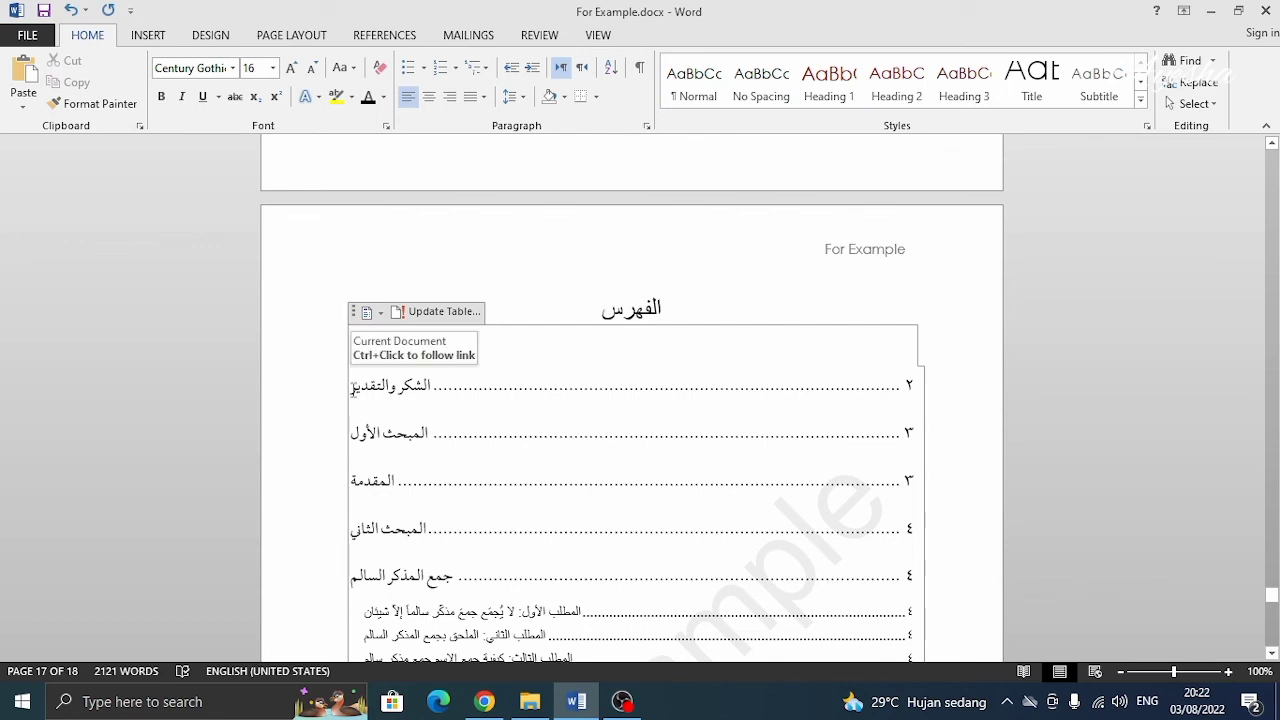
Apply right alignment to all table of contents entries and switch them to right-to-left text direction
left_click_drag(353, 389, 427, 540)
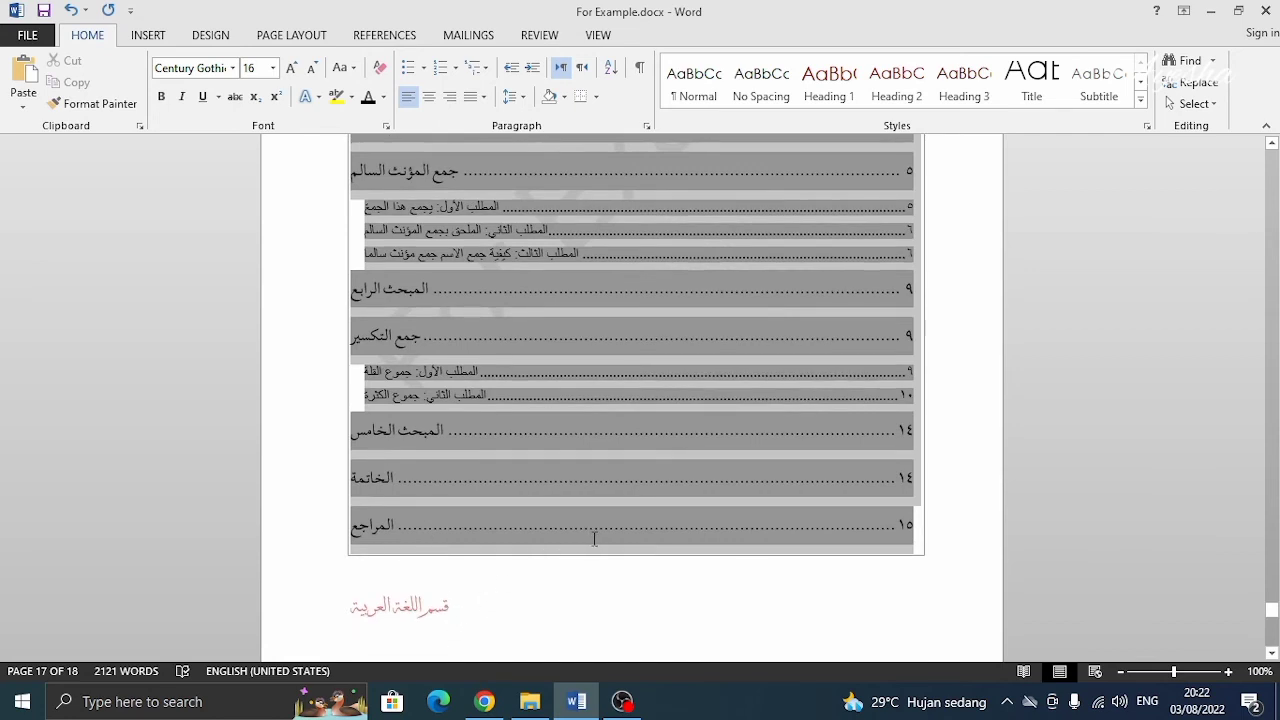
left_click_drag(716, 541, 714, 541)
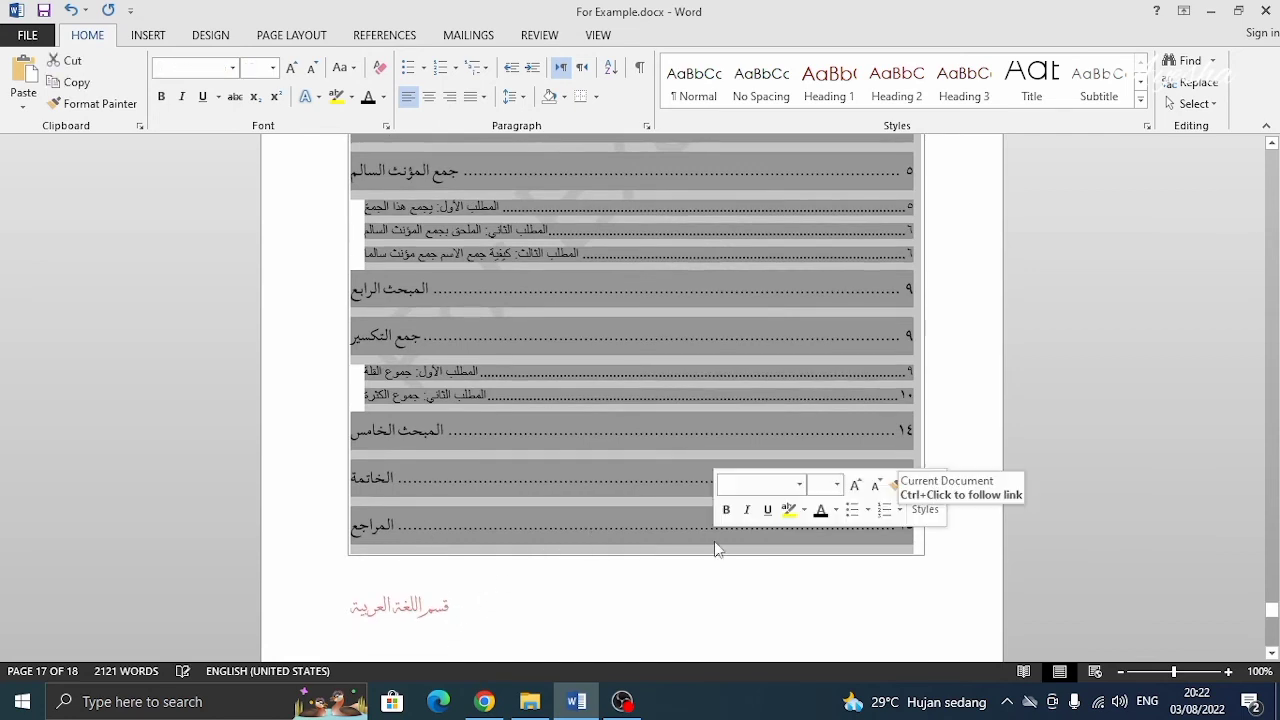
left_click(452, 97)
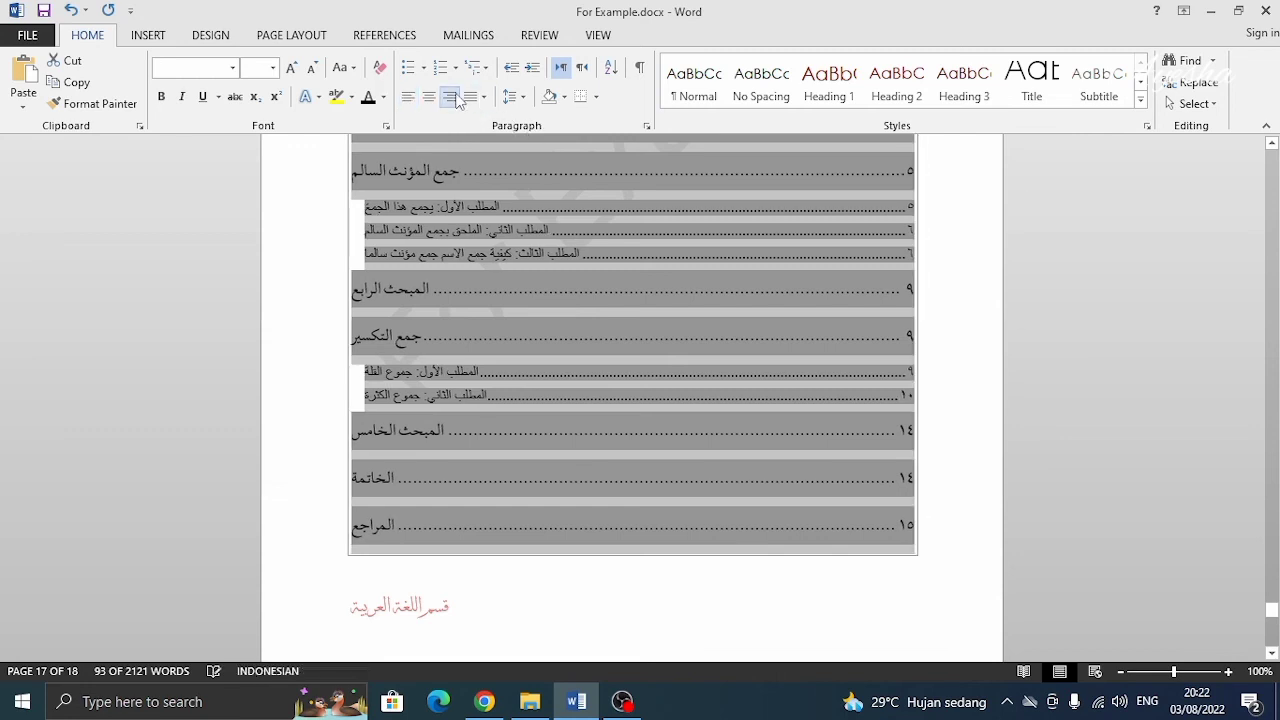
left_click(583, 68)
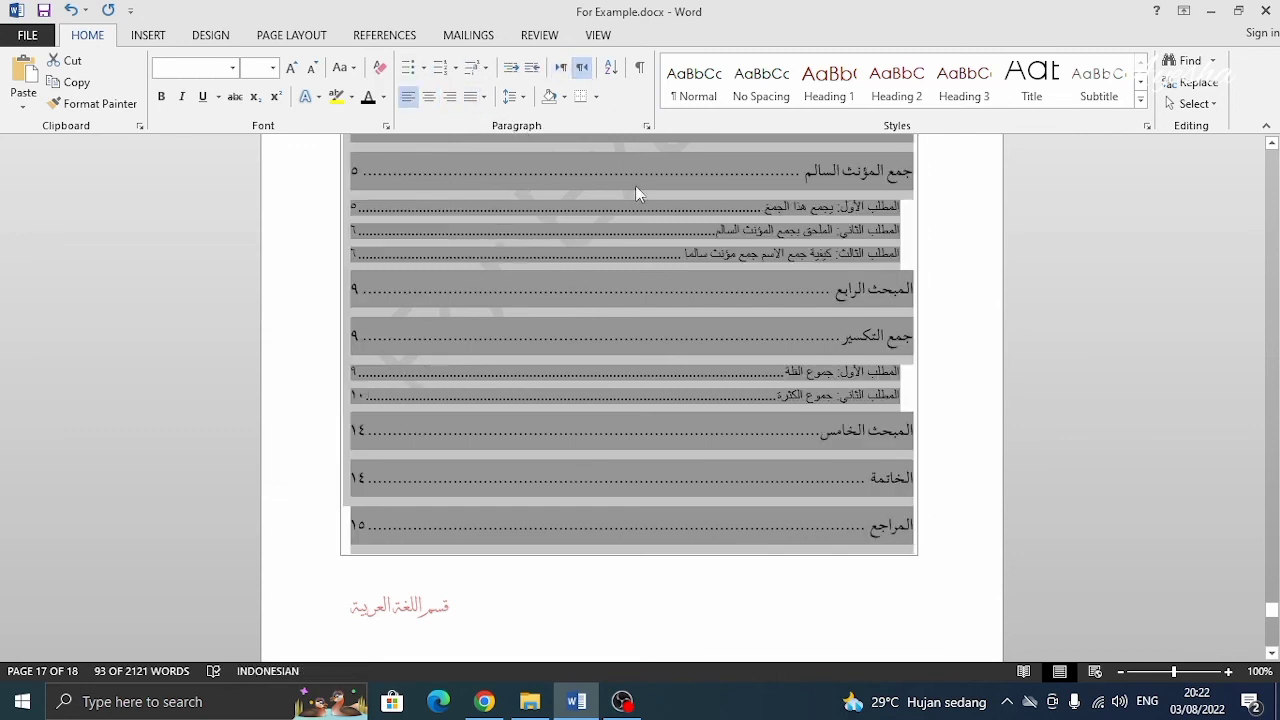
Review the table of contents under the title "الفهرس" and minimize the document window
scroll(814, 369, "up", 8)
left_click(814, 369)
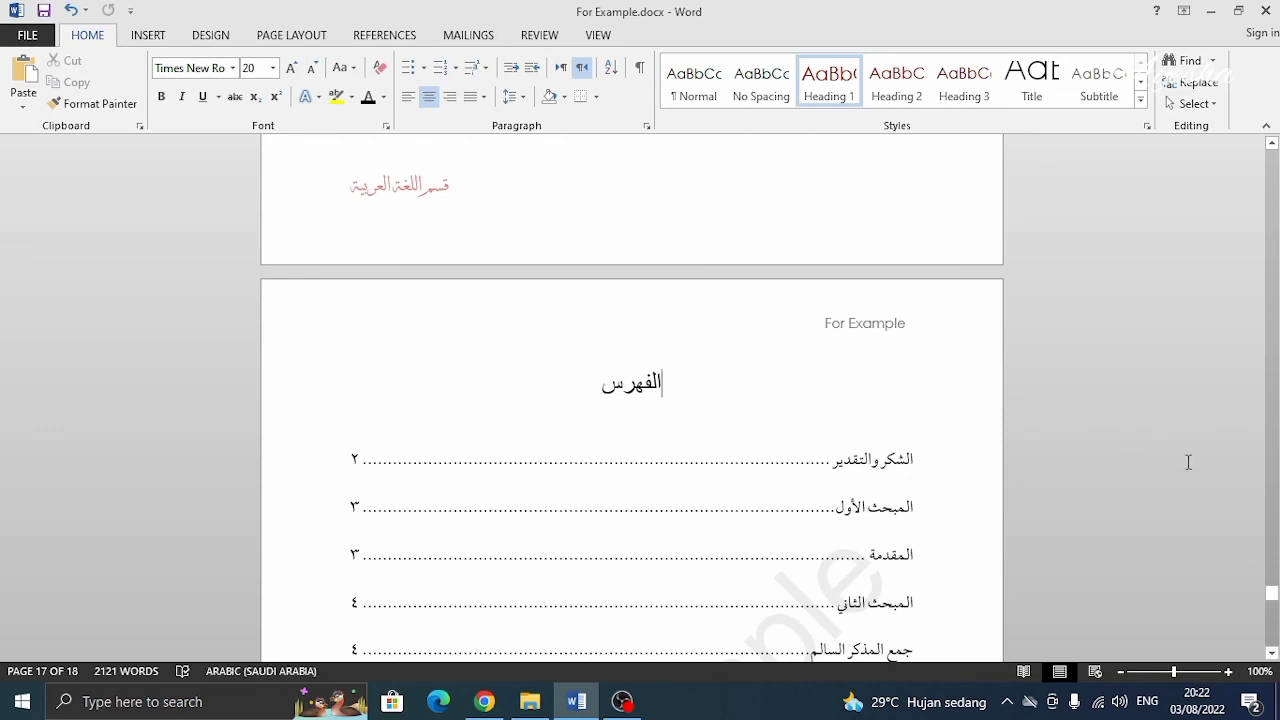
mouse_move(1271, 593)
left_mouse_down()
mouse_move(1271, 618)
mouse_move(1273, 598)
left_mouse_up()
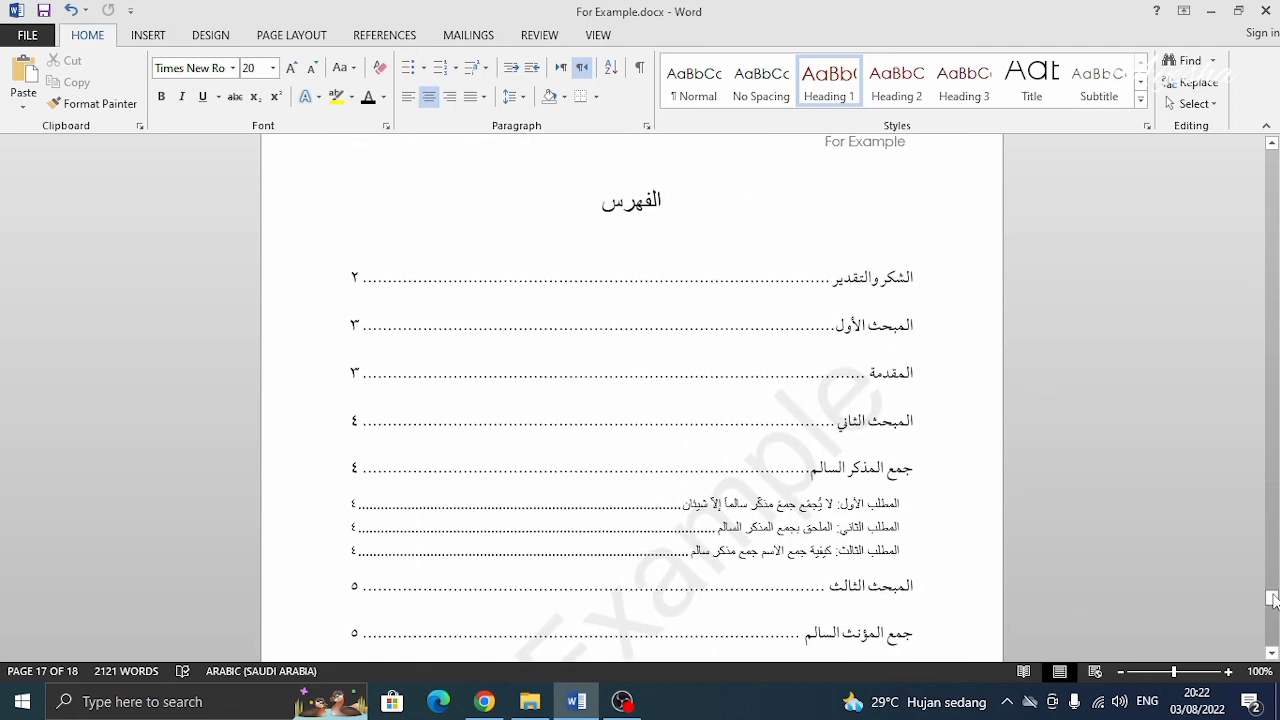
left_click(1208, 18)
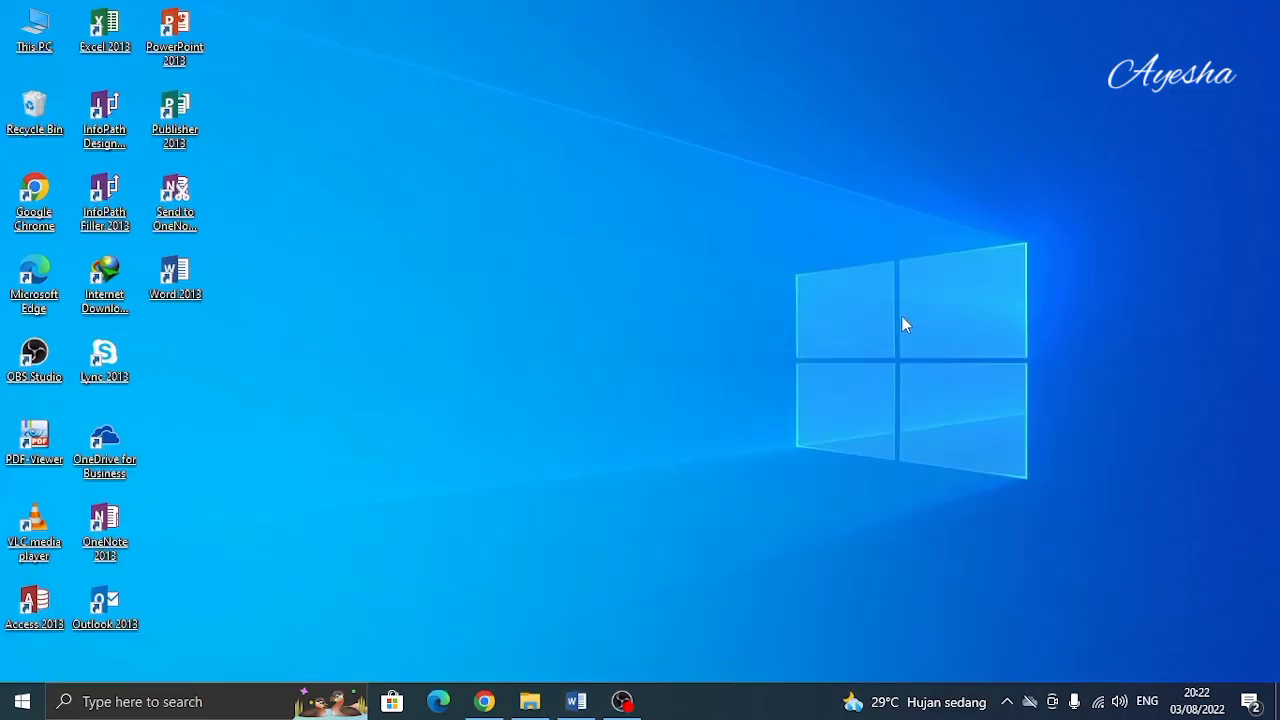